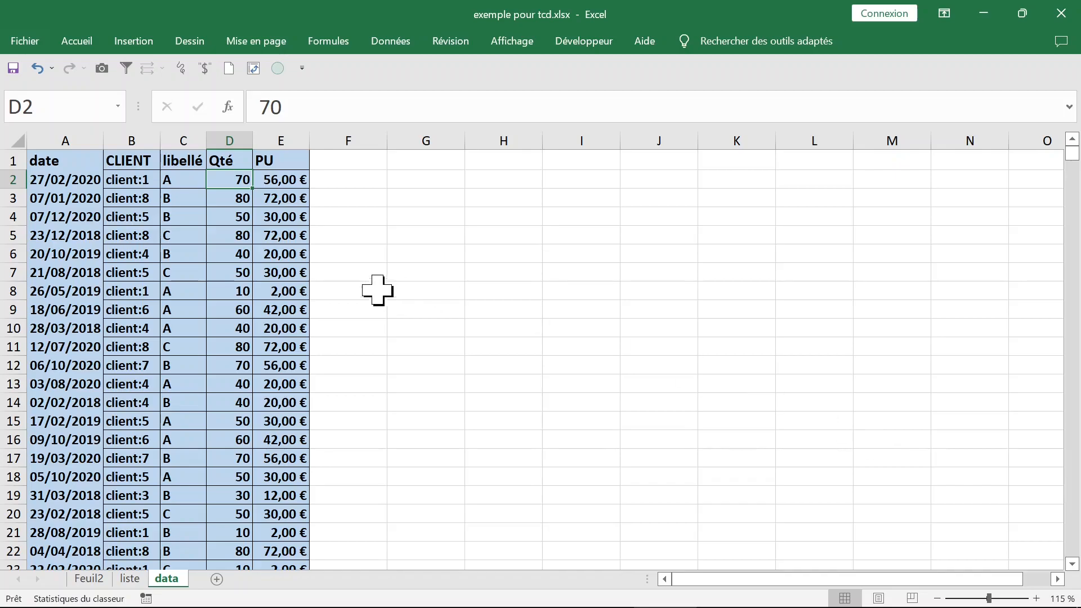
Examine the date, CLIENT, libellé, Qté and PU columns of the source data
{"action": "left_click", "coordinate": [59, 138], "text": "ctrl"}
{"action": "left_click", "coordinate": [129, 138], "text": "ctrl"}
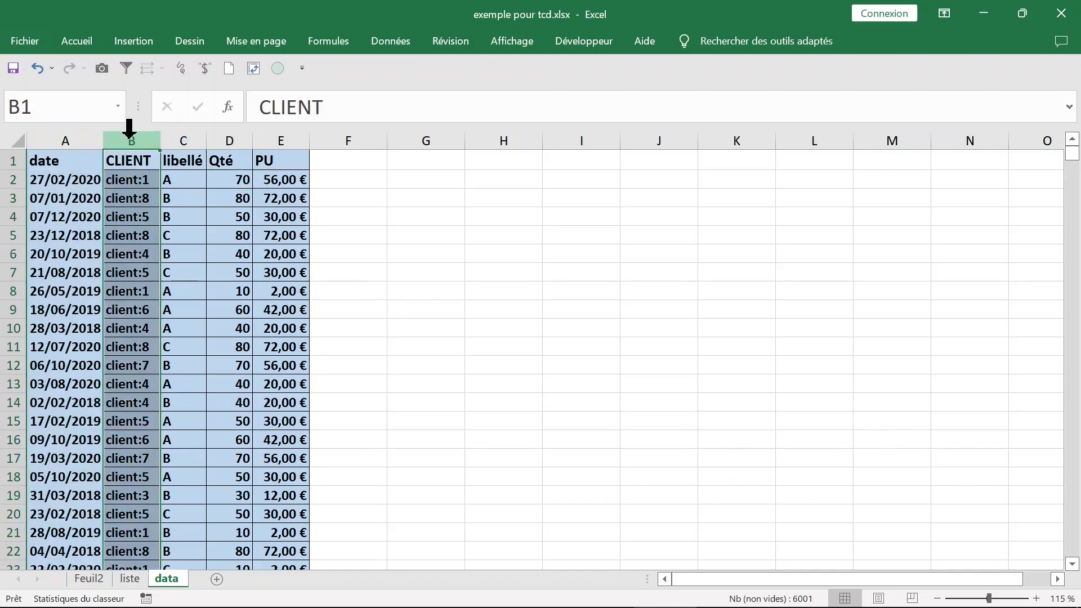
{"action": "left_click", "coordinate": [141, 197]}
{"action": "left_click", "coordinate": [141, 181]}
{"action": "left_click", "coordinate": [141, 291]}
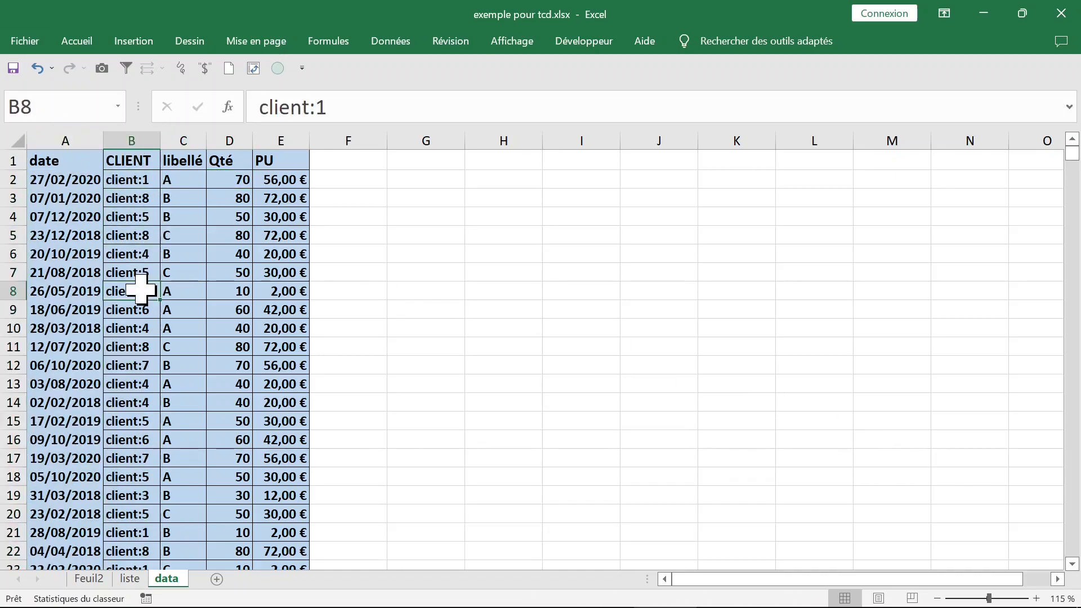
{"action": "left_click", "coordinate": [188, 176]}
{"action": "left_click", "coordinate": [186, 139]}
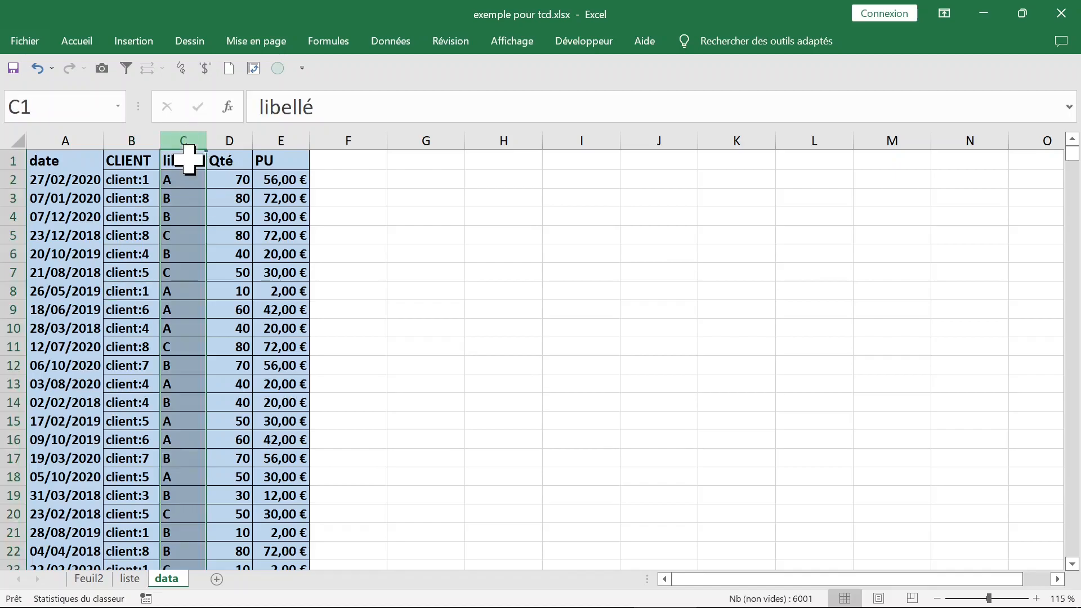
{"action": "left_click", "coordinate": [186, 183]}
{"action": "left_click", "coordinate": [231, 181]}
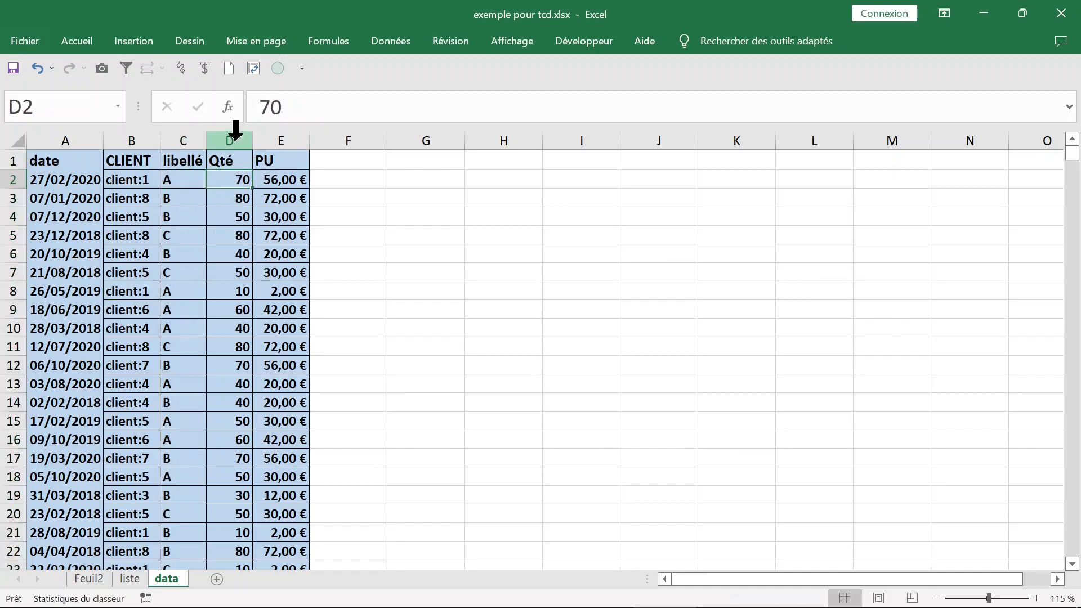
{"action": "left_click", "coordinate": [236, 137]}
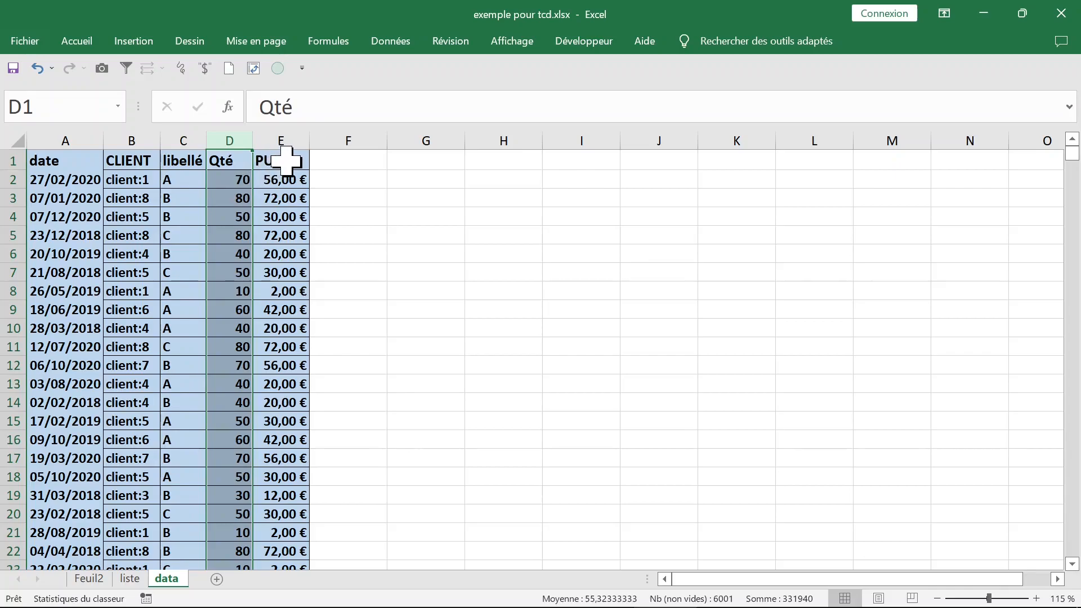
{"action": "left_click", "coordinate": [301, 138]}
{"action": "left_click", "coordinate": [284, 163]}
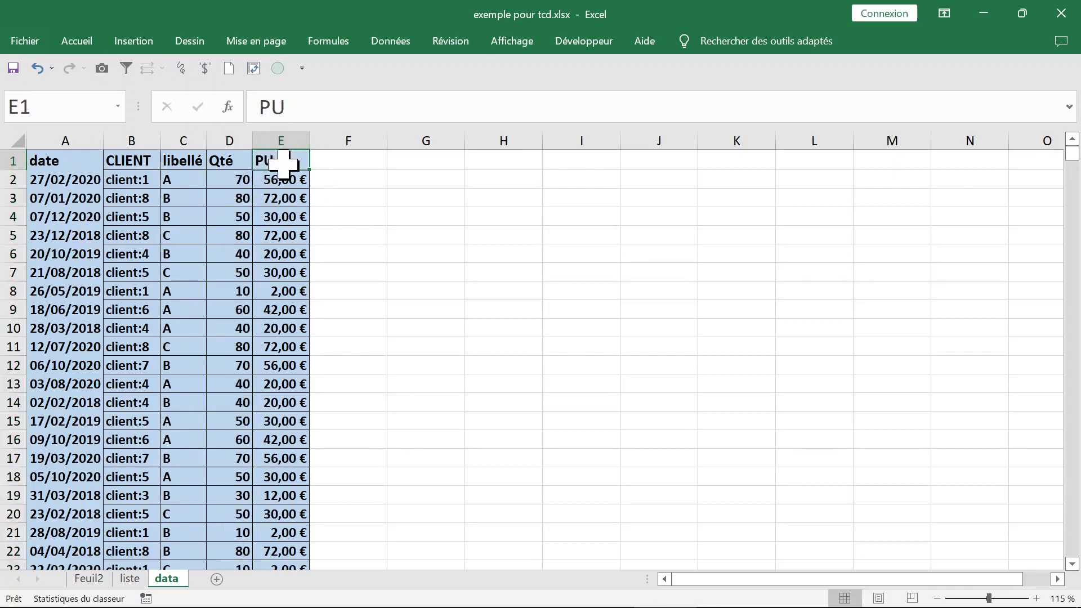
{"action": "left_click", "coordinate": [285, 181]}
Insert a pivot table from range A1:E6001 of the data sheet on a new worksheet and enlarge its field list
{"action": "left_click", "coordinate": [144, 201]}
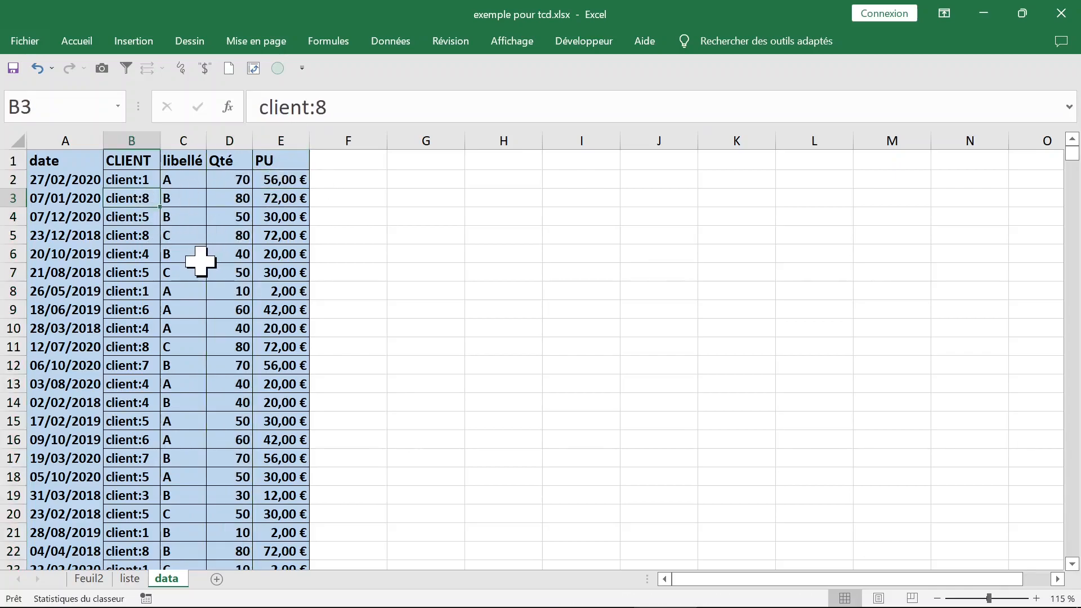
{"action": "left_click", "coordinate": [131, 41]}
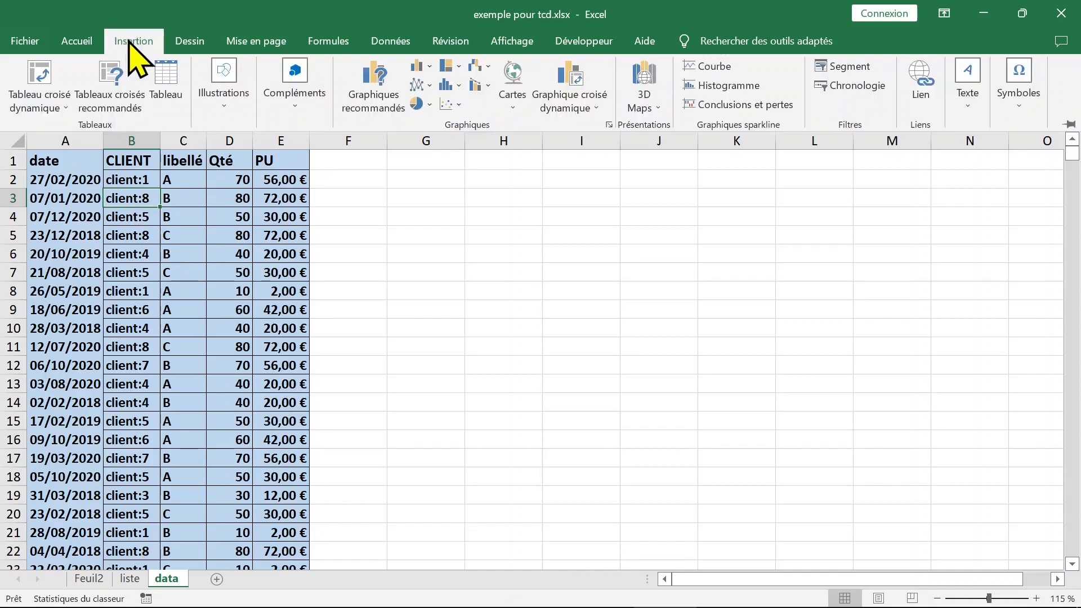
{"action": "left_click", "coordinate": [60, 79]}
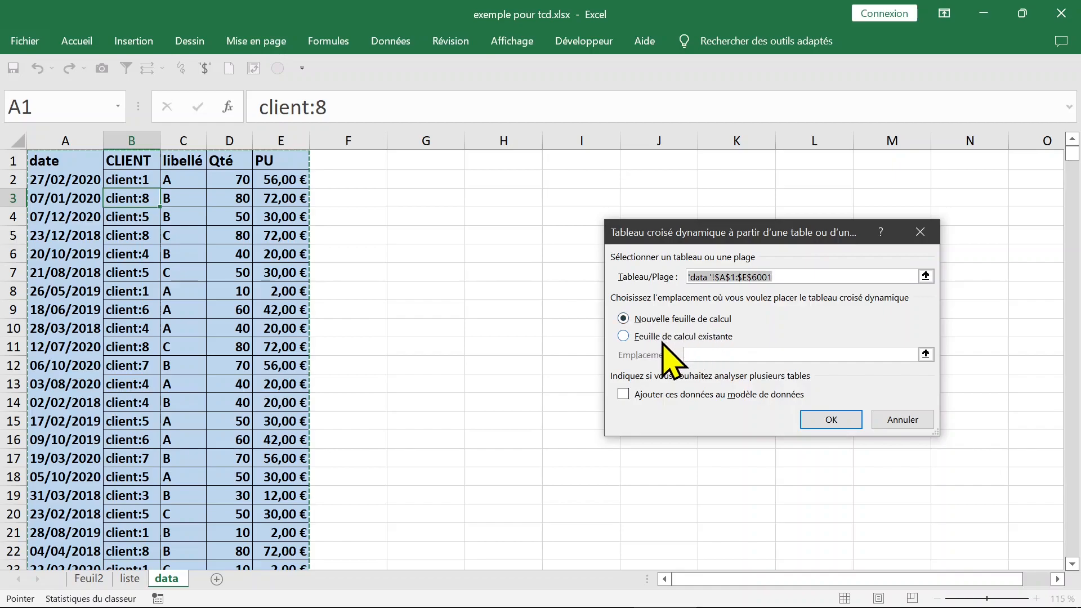
{"action": "left_click", "coordinate": [831, 420]}
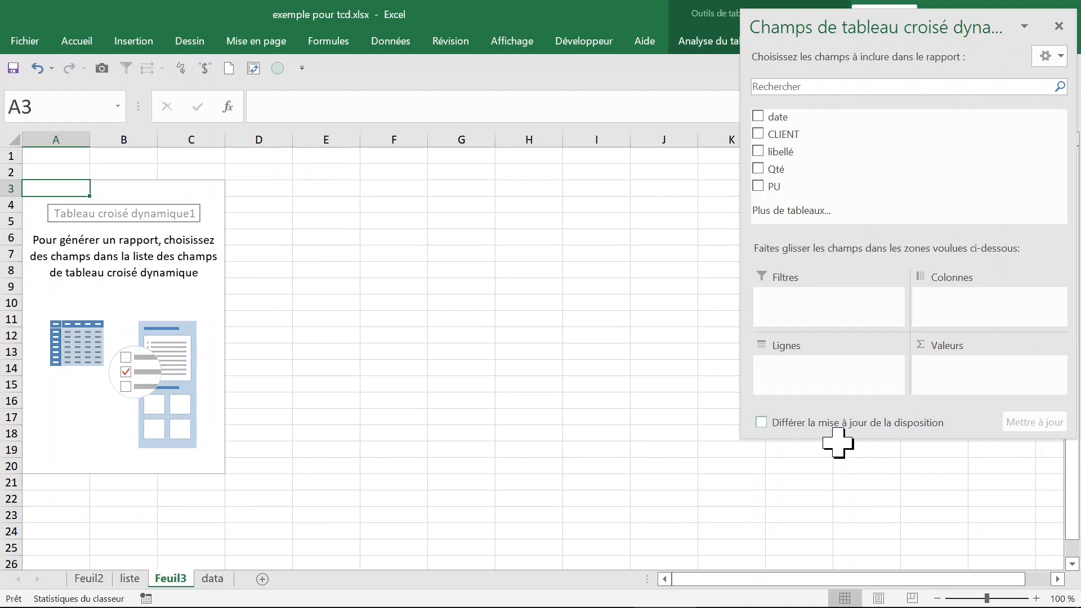
{"action": "left_click_drag", "start_coordinate": [838, 440], "coordinate": [838, 482]}
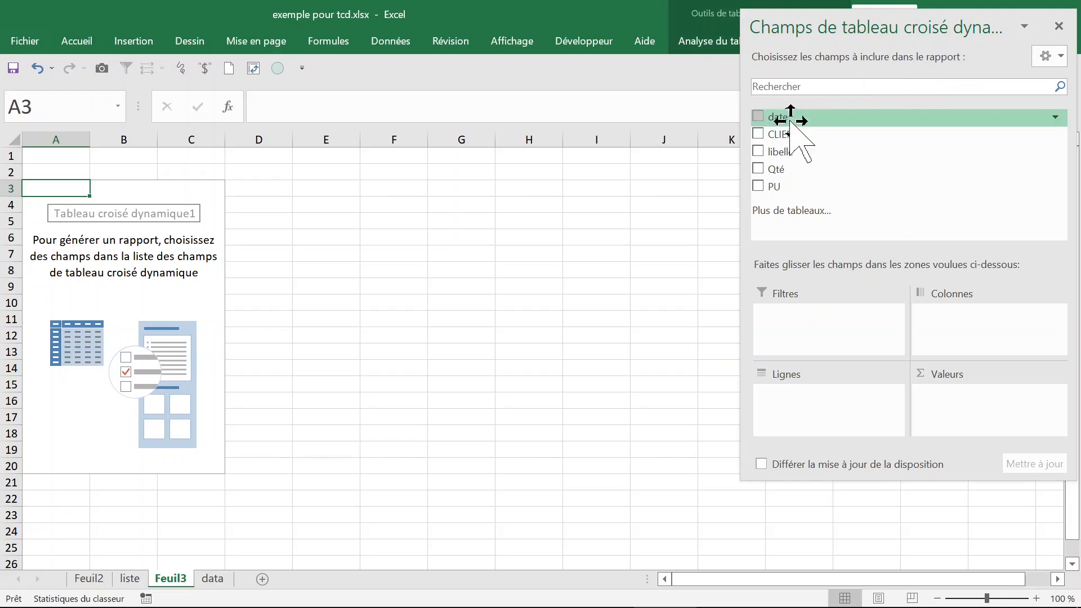
Set CLIENT as the row field, try a count of CLIENT as values, and remove that count from the pivot table
{"action": "left_click", "coordinate": [758, 134]}
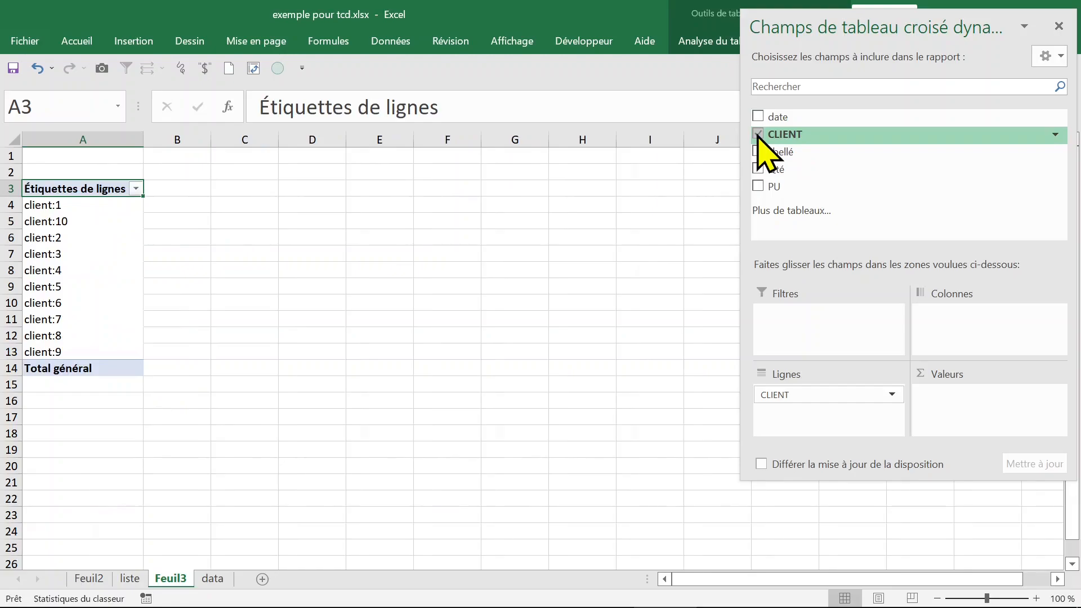
{"action": "left_click_drag", "start_coordinate": [793, 135], "coordinate": [954, 410]}
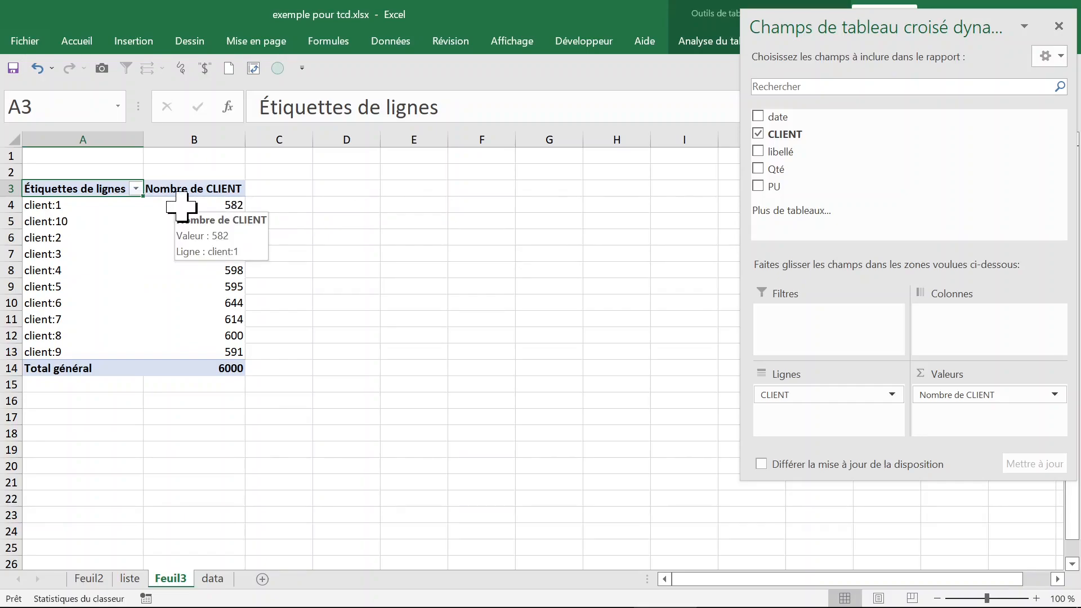
{"action": "left_click_drag", "start_coordinate": [989, 394], "coordinate": [639, 251]}
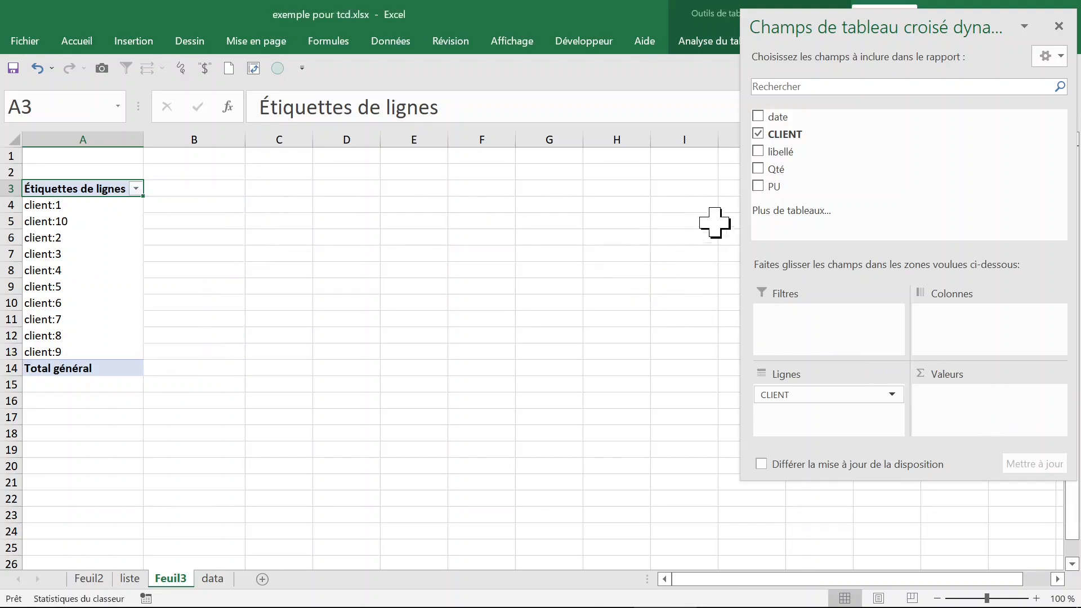
Add libellé to the pivot table's row fields and remove CLIENT from them
{"action": "left_click", "coordinate": [760, 153]}
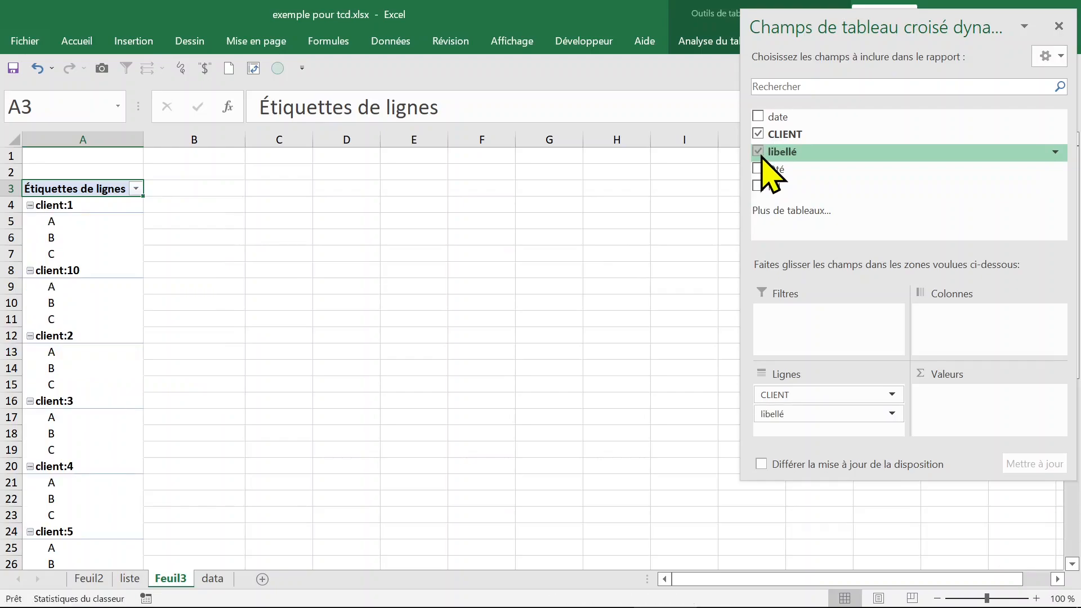
{"action": "left_click_drag", "start_coordinate": [869, 397], "coordinate": [566, 322]}
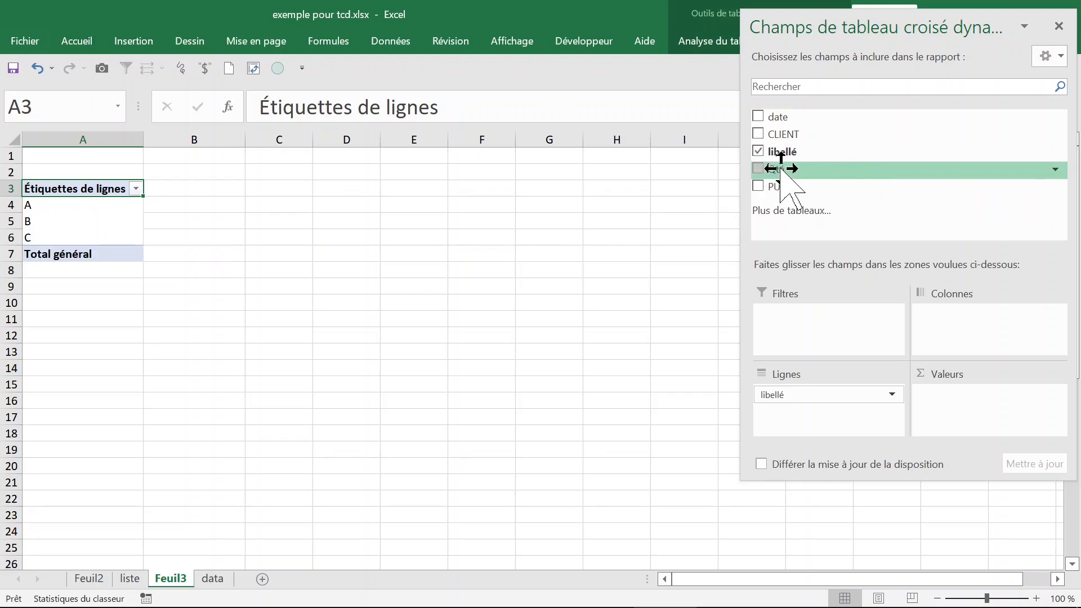
Try the sum of Qté as the pivot table's values, toggle the field off and on repeatedly, and remove it
{"action": "left_click_drag", "start_coordinate": [781, 169], "coordinate": [952, 408]}
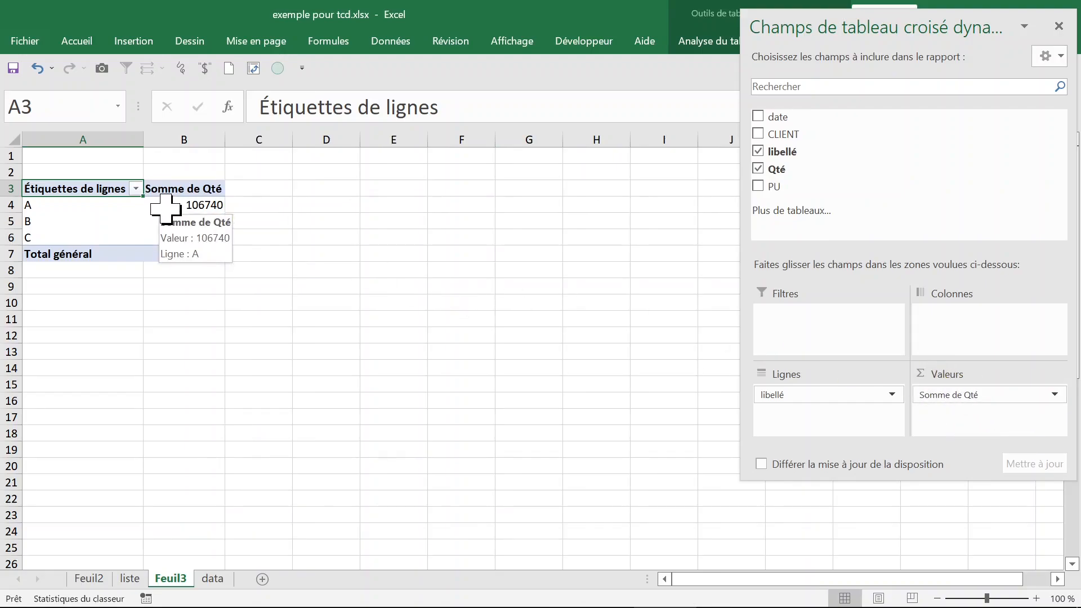
{"action": "left_click", "coordinate": [759, 170]}
{"action": "left_click", "coordinate": [759, 170]}
{"action": "left_click", "coordinate": [758, 169]}
{"action": "left_click", "coordinate": [758, 169]}
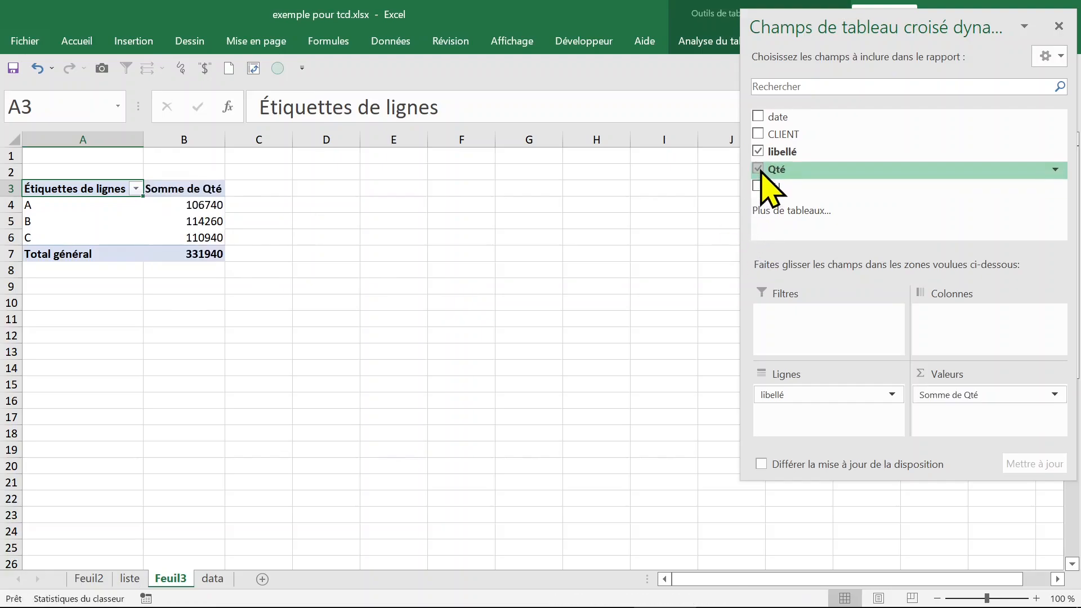
{"action": "left_click", "coordinate": [759, 170]}
{"action": "left_click", "coordinate": [759, 170]}
{"action": "left_click", "coordinate": [759, 169]}
{"action": "left_click", "coordinate": [759, 169]}
{"action": "left_click_drag", "start_coordinate": [973, 394], "coordinate": [582, 346]}
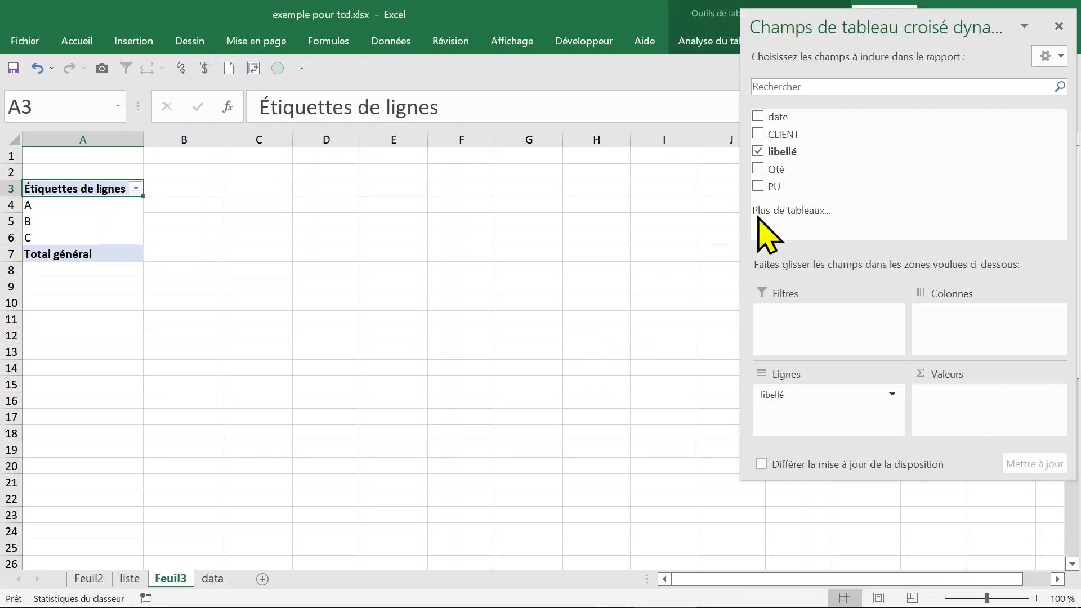
Add Qté to the pivot table's values again and delete the field with Supprimer le champ
{"action": "left_click", "coordinate": [759, 170]}
{"action": "left_click", "coordinate": [1055, 396]}
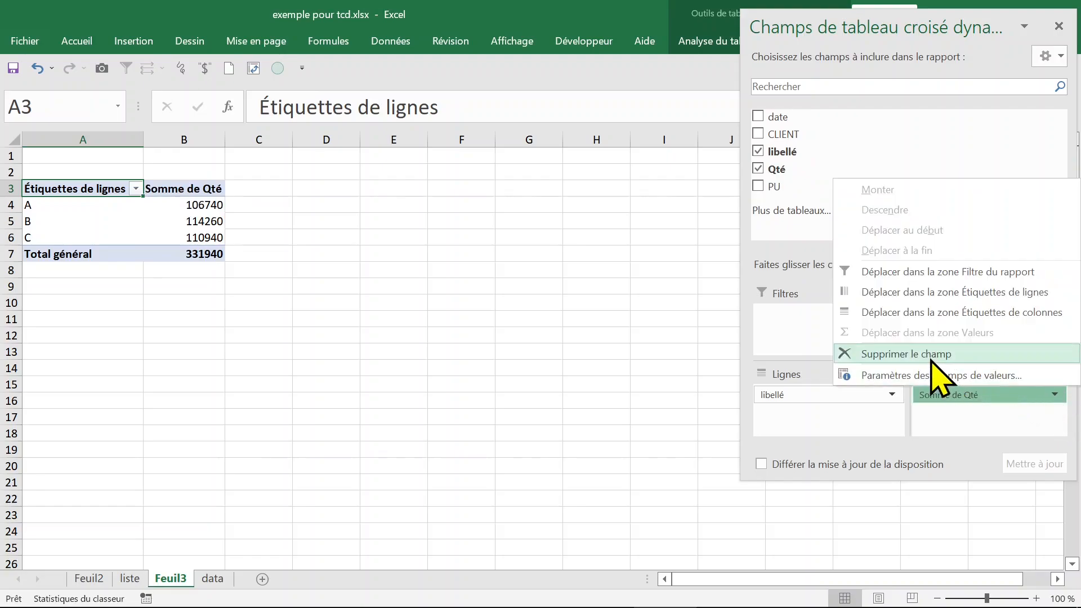
{"action": "left_click", "coordinate": [862, 354]}
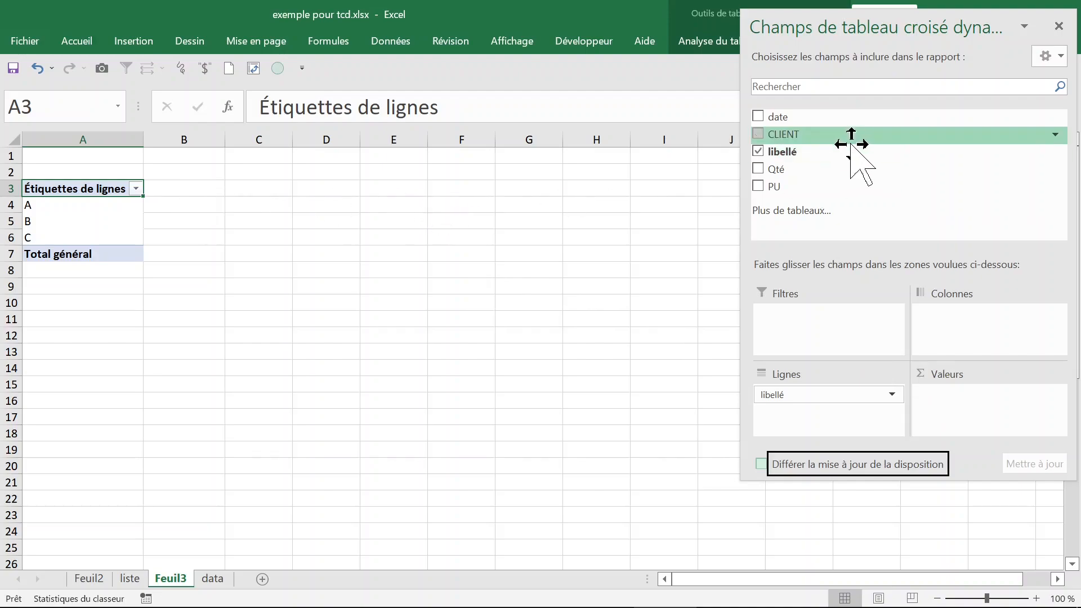
Arrange the pivot table with CLIENT in rows, libellé in columns and the sum of Qté as values, and close the field list
{"action": "left_click_drag", "start_coordinate": [786, 135], "coordinate": [978, 338]}
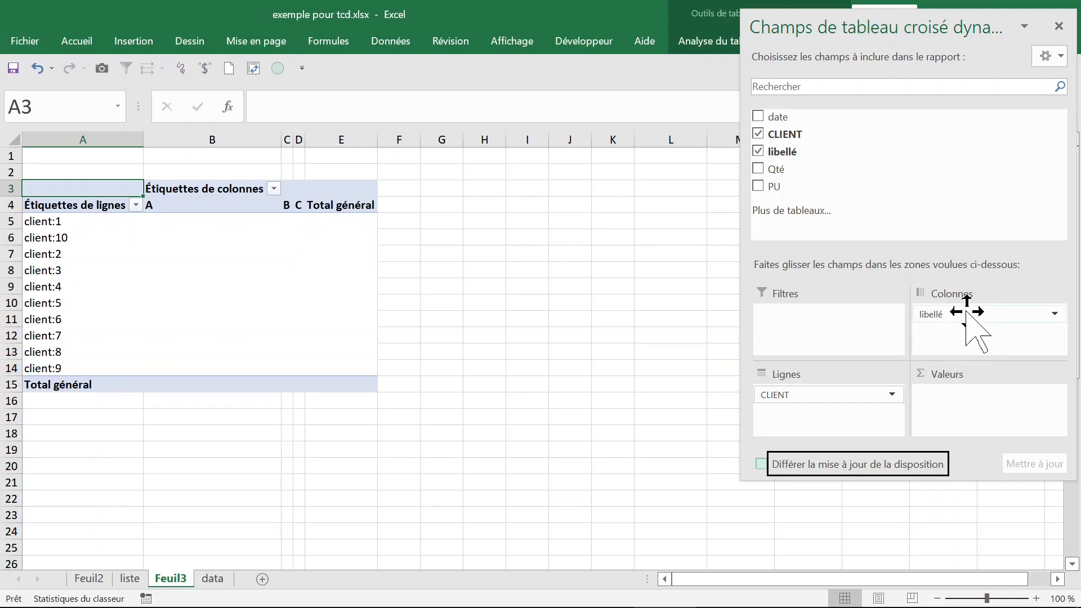
{"action": "left_click_drag", "start_coordinate": [783, 170], "coordinate": [956, 415]}
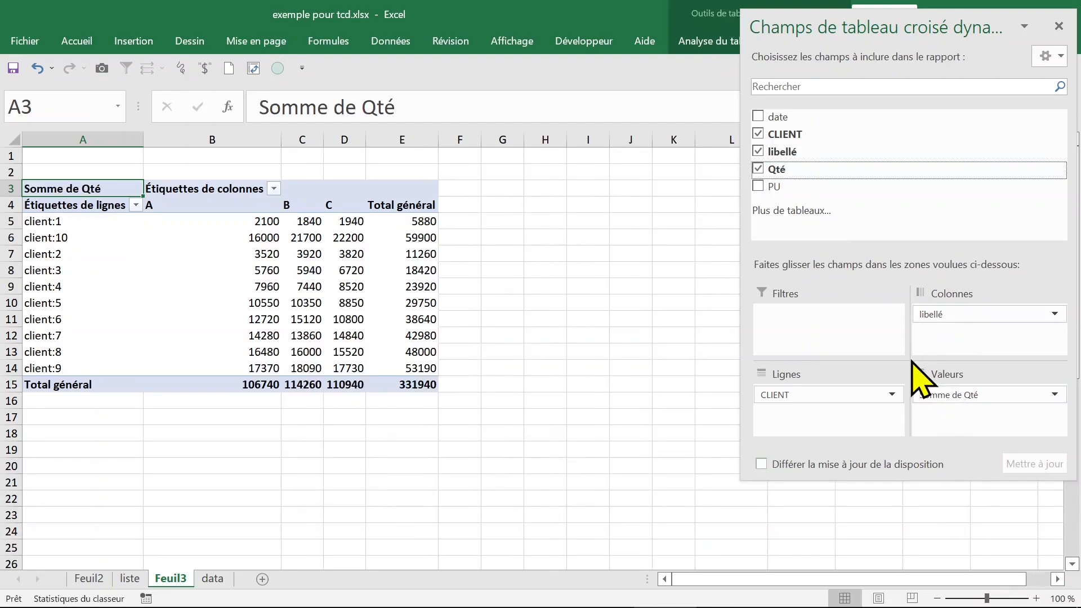
{"action": "left_click", "coordinate": [54, 187]}
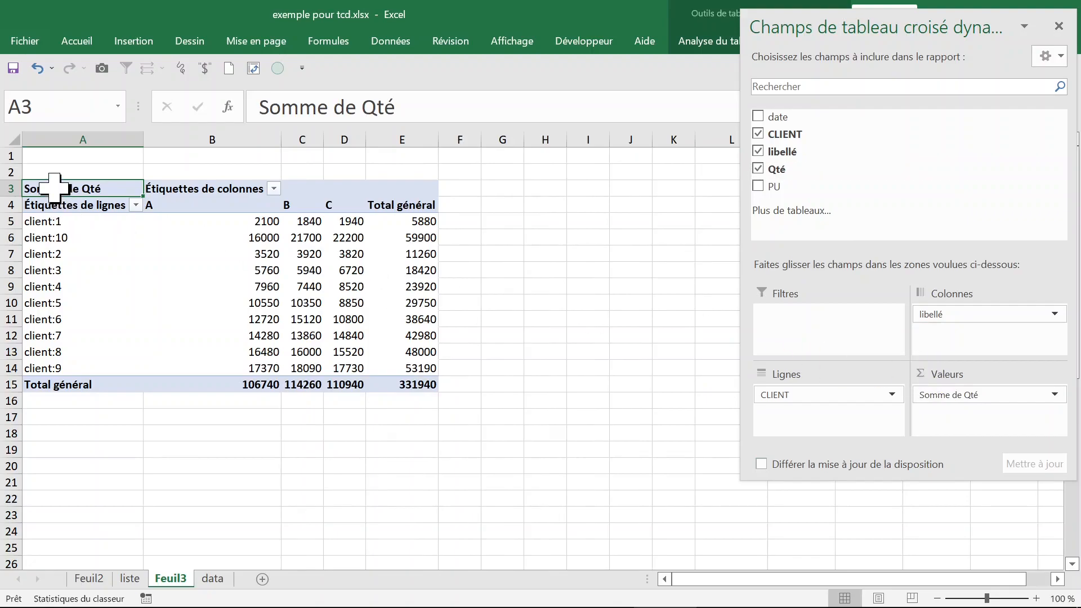
{"action": "left_click", "coordinate": [1059, 27]}
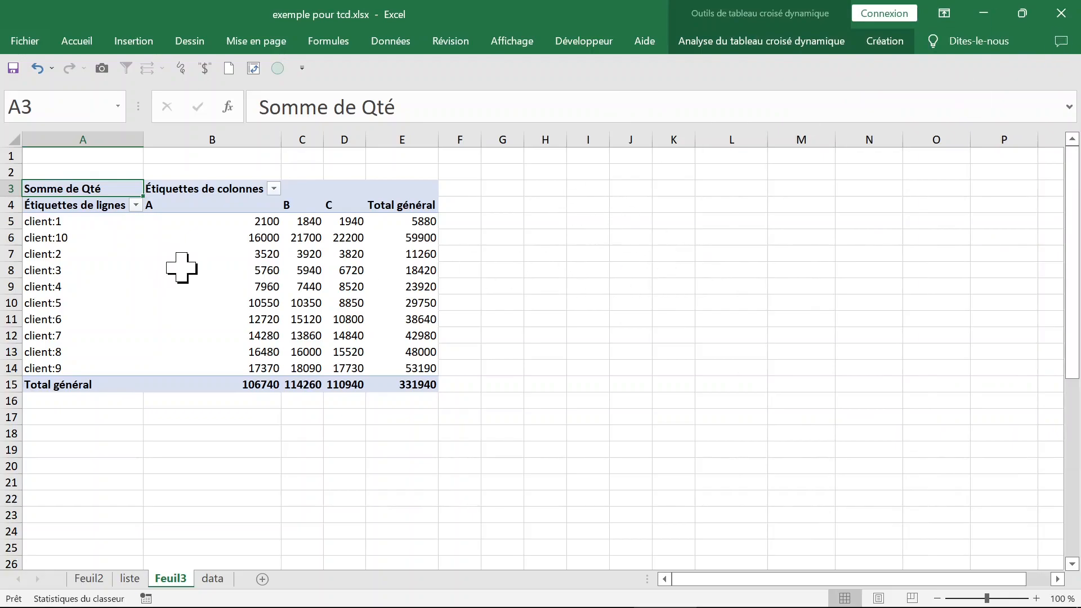
Change the pivot table's report layout to tabular form (Afficher sous forme tabulaire)
{"action": "left_click", "coordinate": [232, 223]}
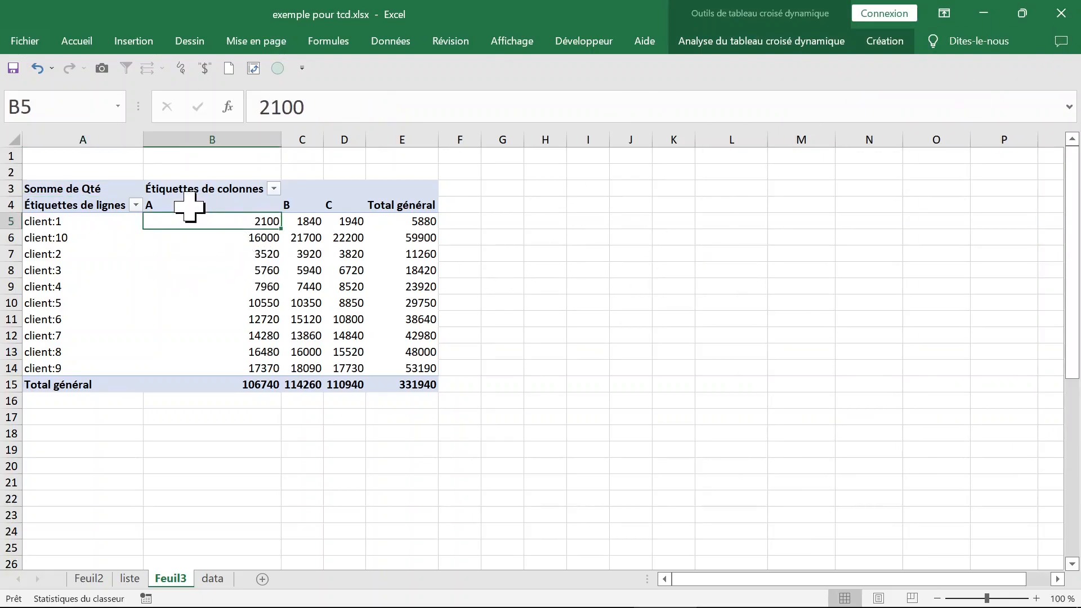
{"action": "left_click", "coordinate": [190, 207]}
{"action": "left_click", "coordinate": [309, 206]}
{"action": "left_click", "coordinate": [100, 246]}
{"action": "left_click", "coordinate": [118, 273]}
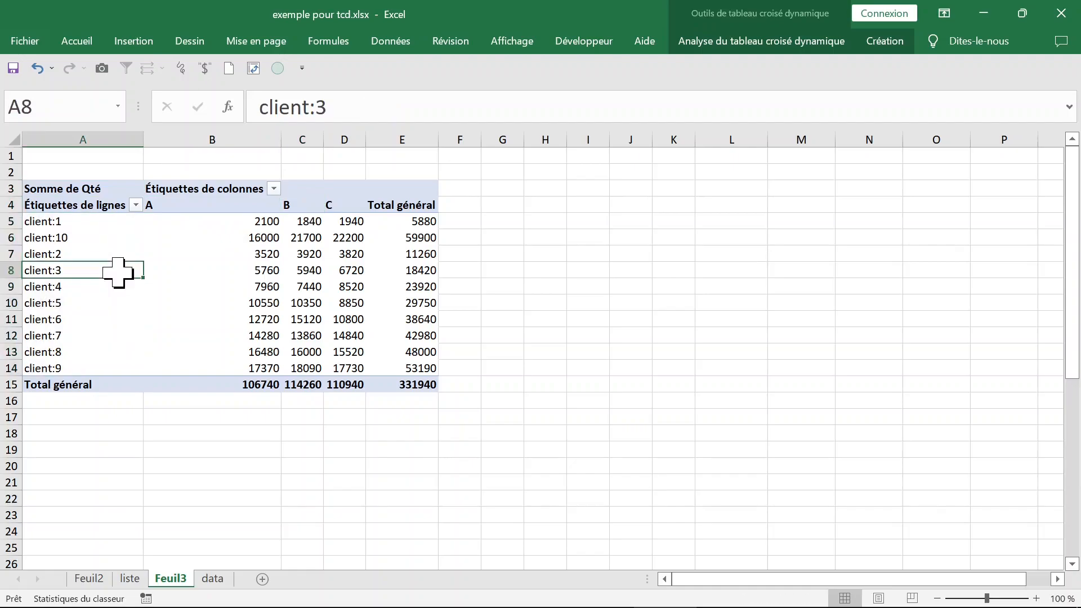
{"action": "left_click", "coordinate": [765, 46]}
{"action": "left_click", "coordinate": [885, 41]}
{"action": "left_click", "coordinate": [148, 101]}
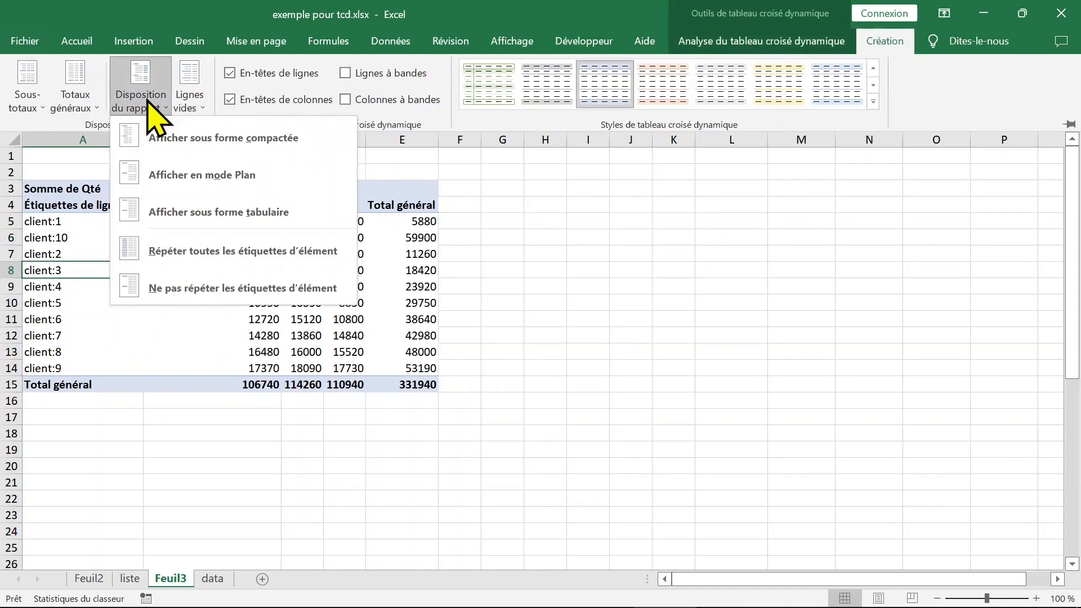
{"action": "left_click", "coordinate": [191, 212]}
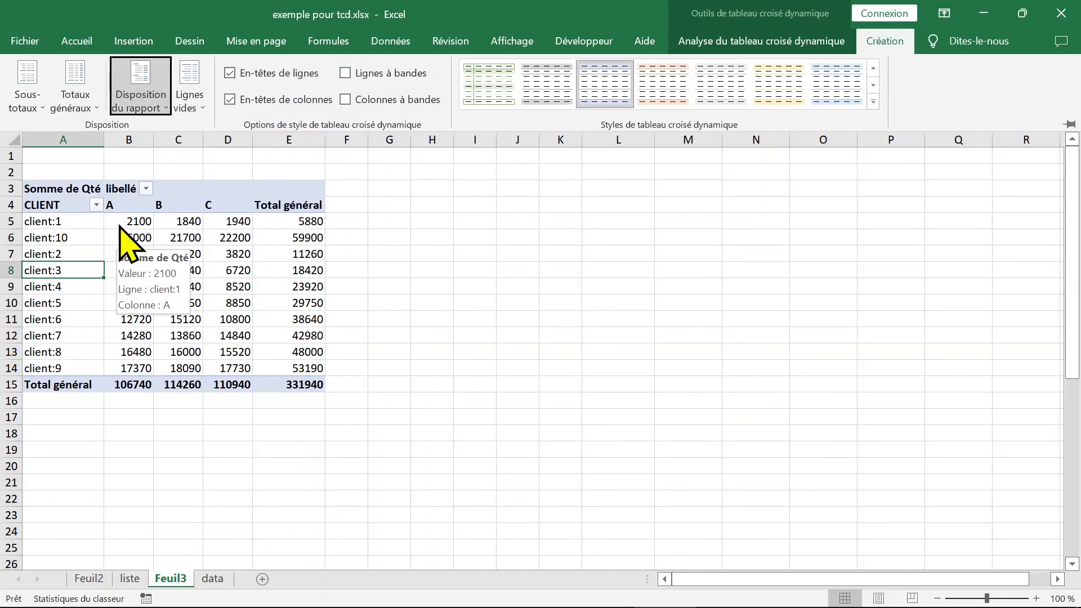
Look over the CLIENT column and the libellé columns A, B and C of the pivot table
{"action": "left_click", "coordinate": [70, 138]}
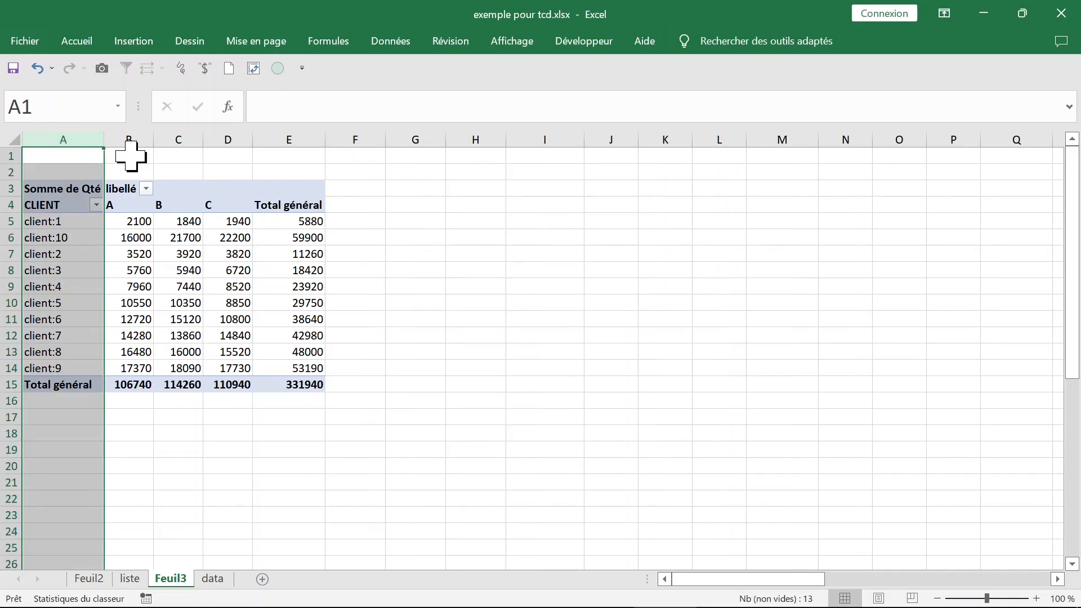
{"action": "left_click", "coordinate": [135, 140]}
{"action": "left_click", "coordinate": [131, 207]}
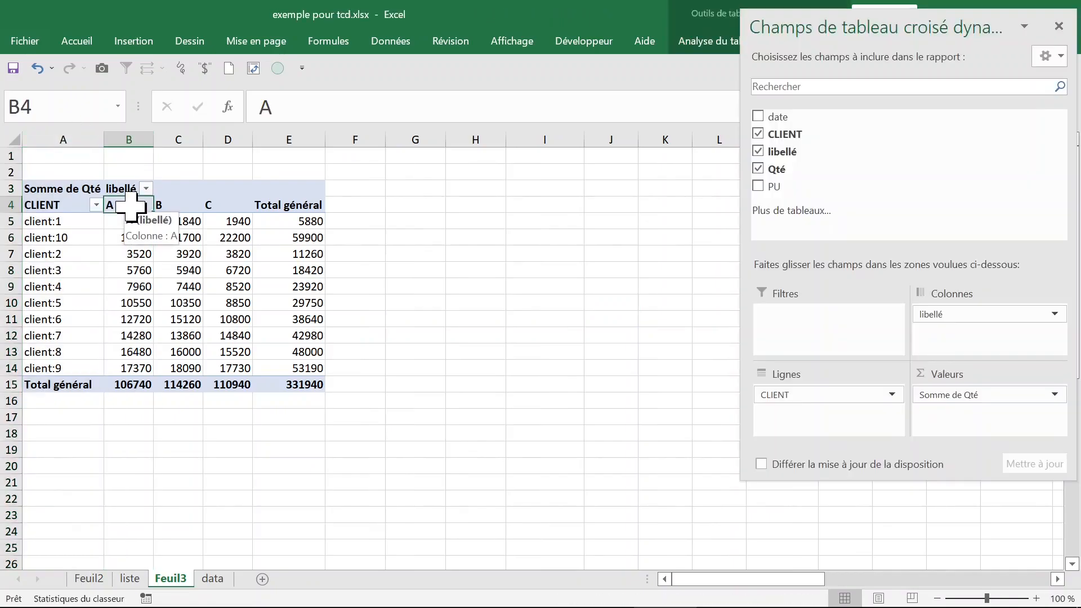
{"action": "left_click", "coordinate": [169, 206]}
{"action": "left_click", "coordinate": [186, 141]}
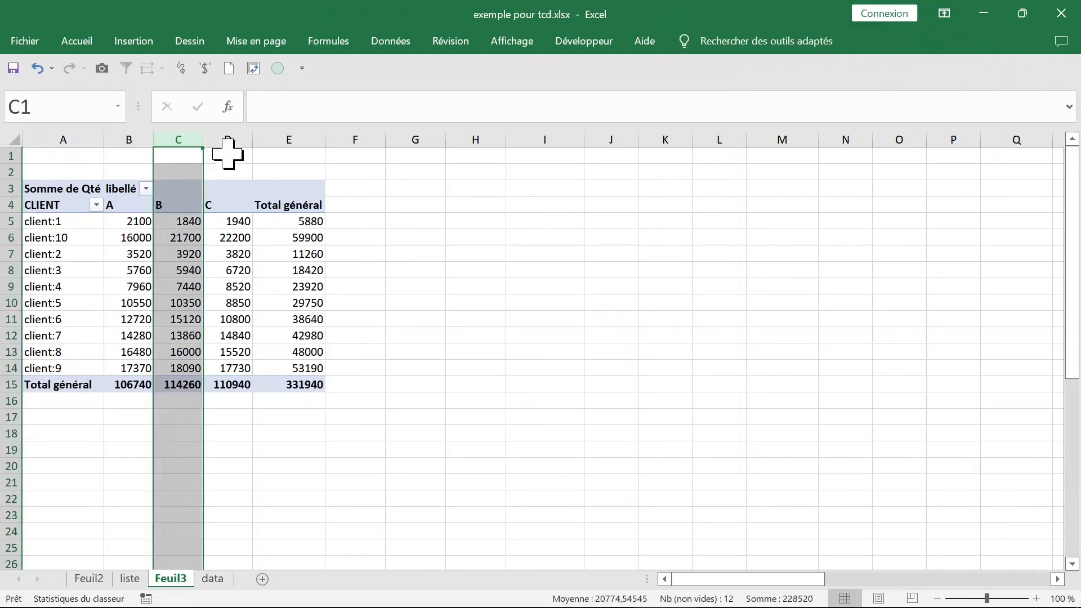
{"action": "left_click", "coordinate": [228, 140]}
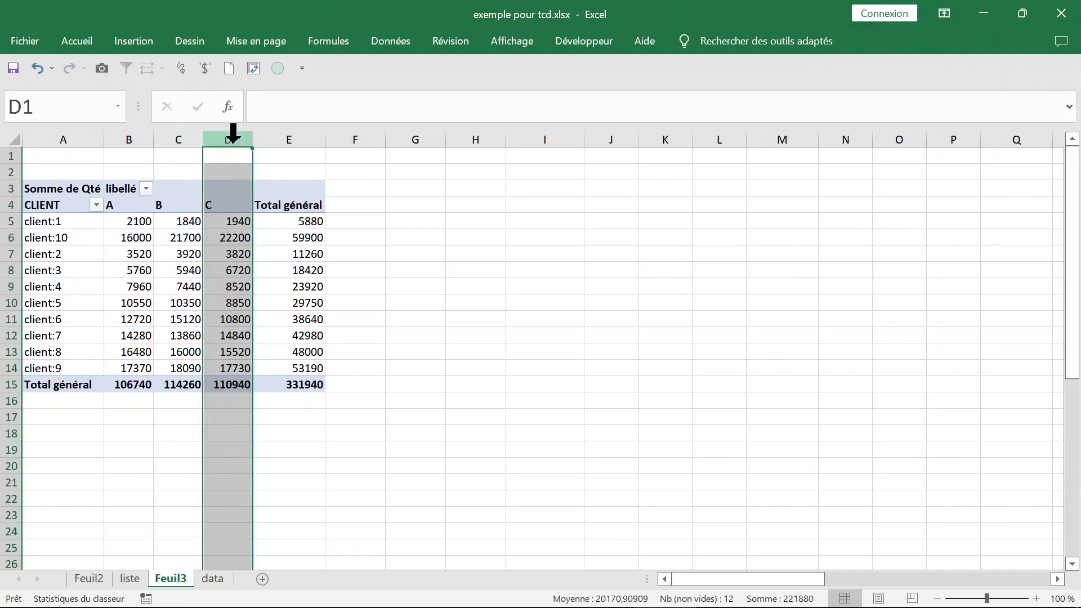
Filter the pivot table's libellé field to show only item A
{"action": "left_click", "coordinate": [146, 189]}
{"action": "left_click", "coordinate": [43, 356]}
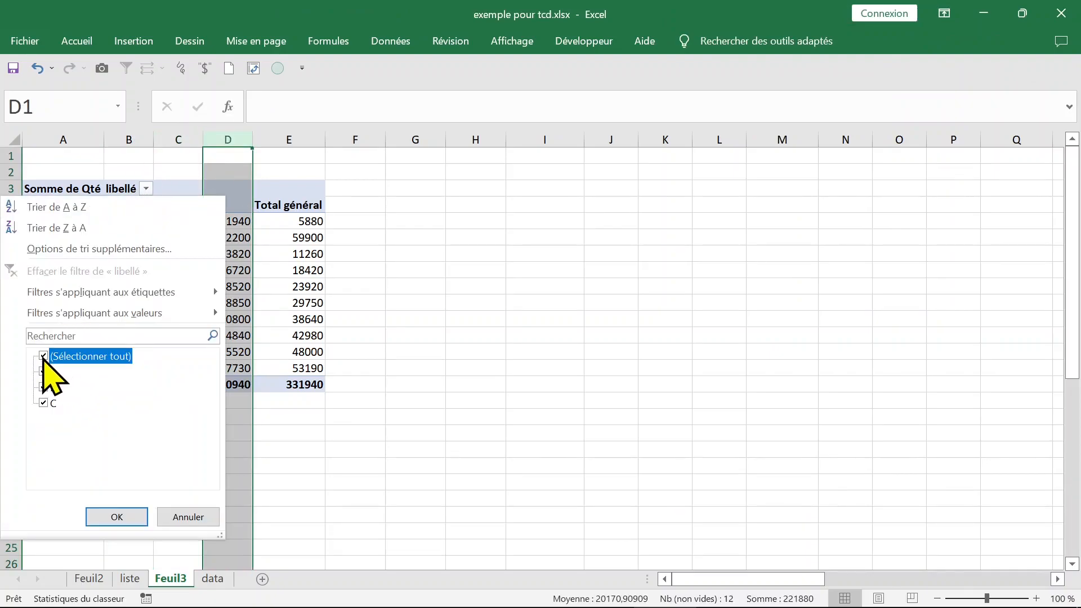
{"action": "left_click", "coordinate": [43, 372]}
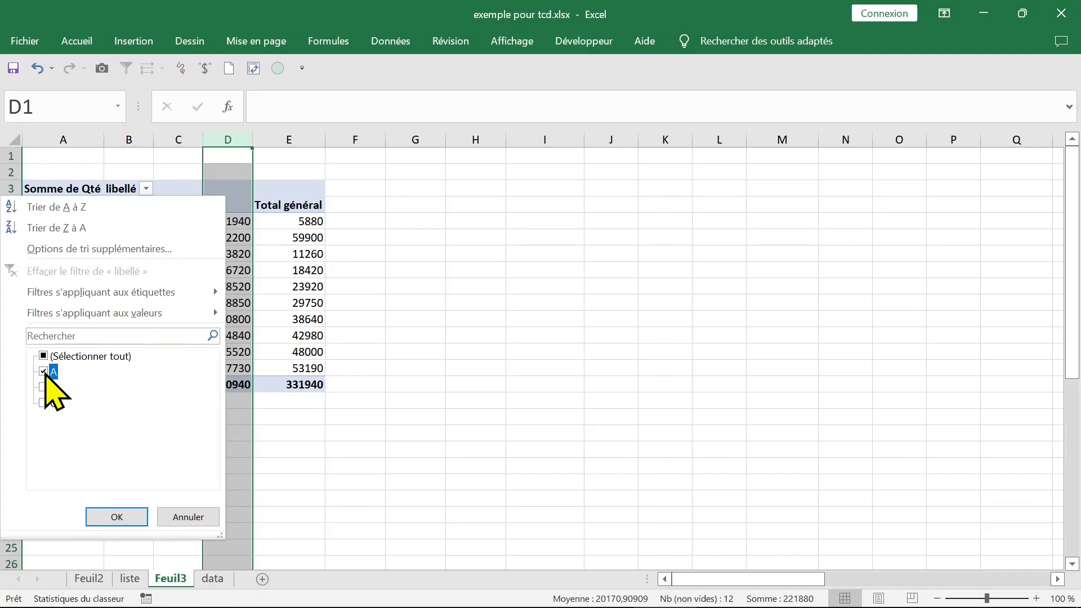
{"action": "left_click", "coordinate": [125, 516]}
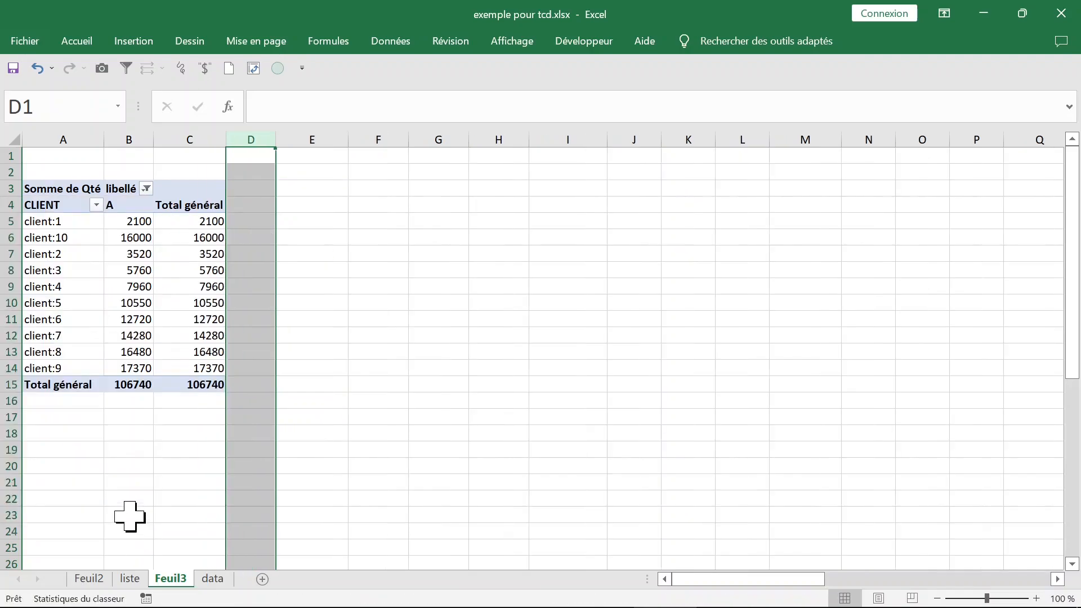
Remove the libellé filter by selecting all items again (Sélectionner tout)
{"action": "left_click", "coordinate": [146, 189]}
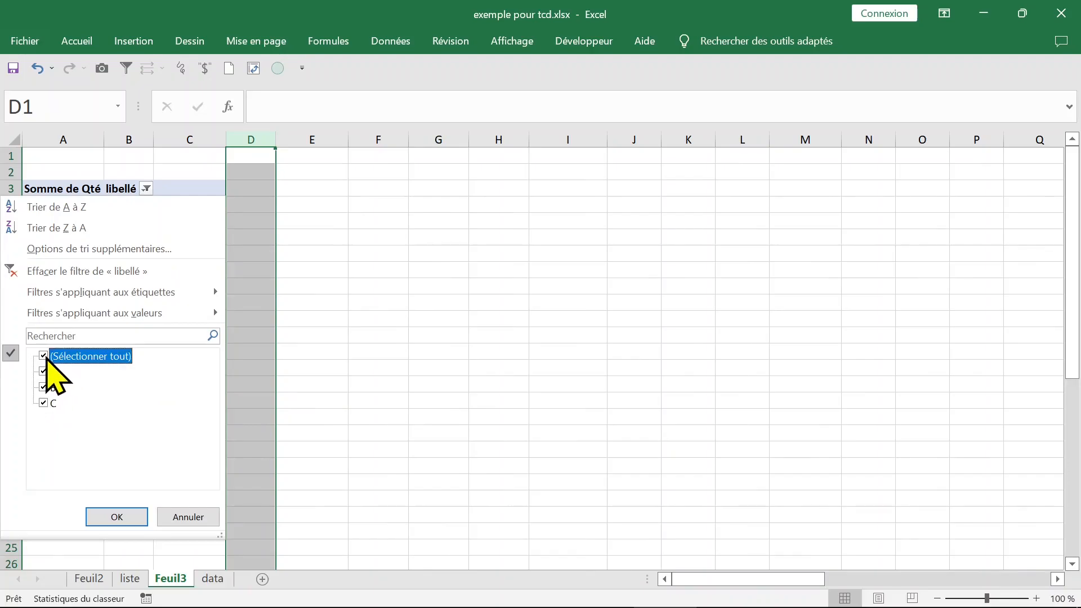
{"action": "left_click", "coordinate": [122, 516]}
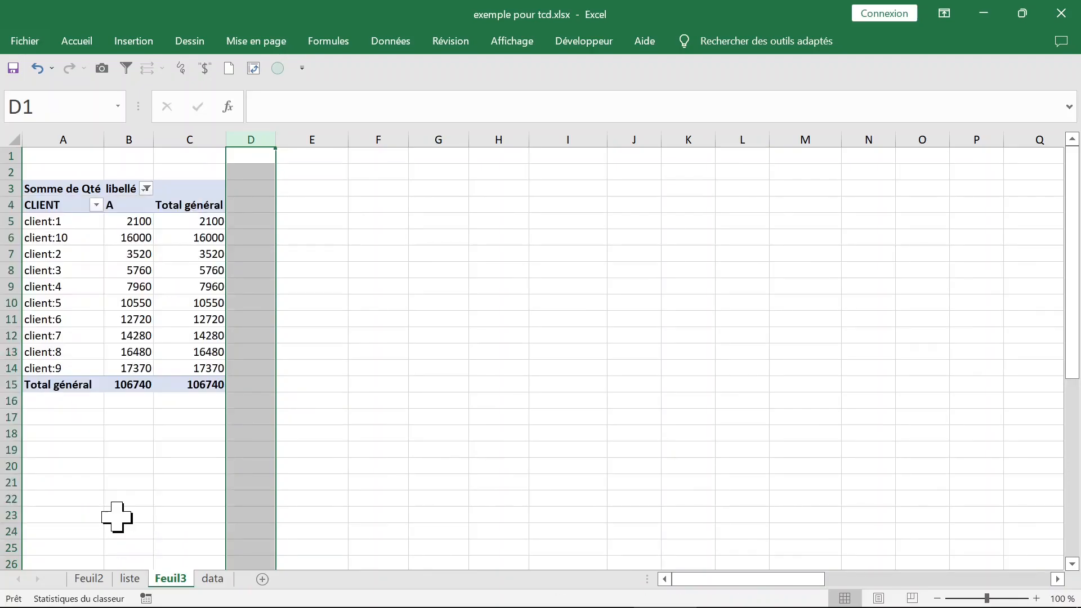
{"action": "left_click", "coordinate": [374, 398]}
Move libellé from the pivot table's columns to the rows, below CLIENT
{"action": "left_click", "coordinate": [180, 303]}
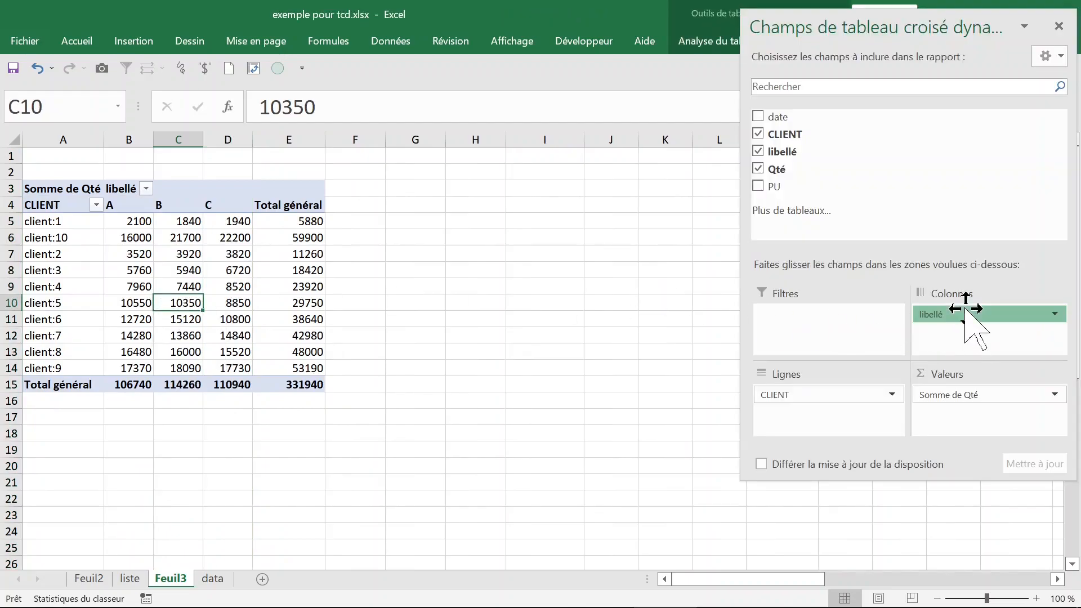
{"action": "left_click_drag", "start_coordinate": [966, 314], "coordinate": [796, 411]}
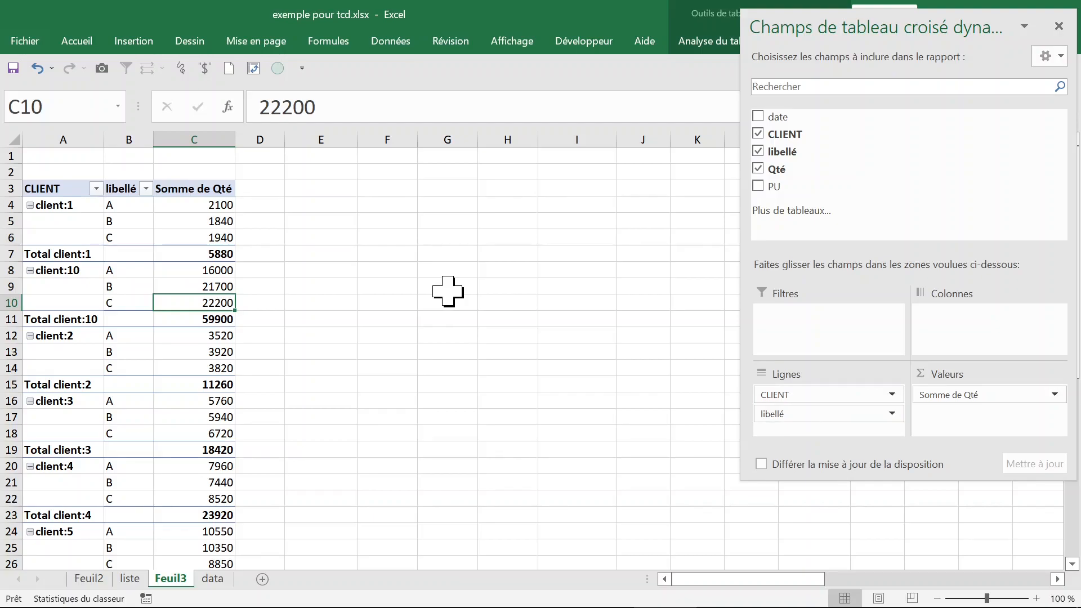
Examine the client groups, their libellé items, the blank cells under each client name and the subtotals down to the grand total
{"action": "left_click", "coordinate": [208, 204]}
{"action": "left_click", "coordinate": [313, 256]}
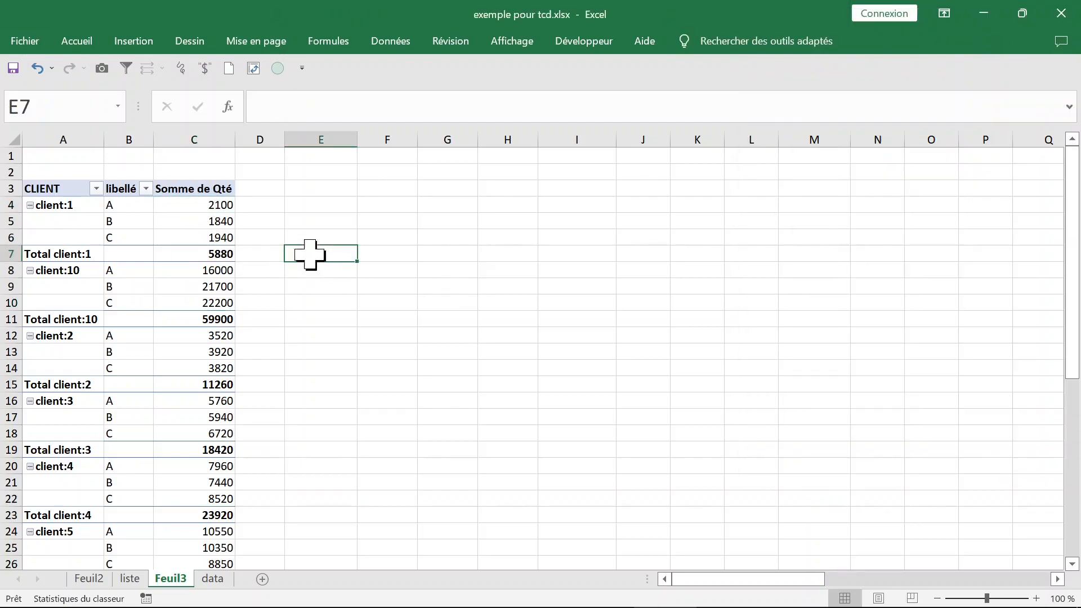
{"action": "left_click", "coordinate": [176, 206]}
{"action": "left_click", "coordinate": [138, 209]}
{"action": "left_click", "coordinate": [137, 236]}
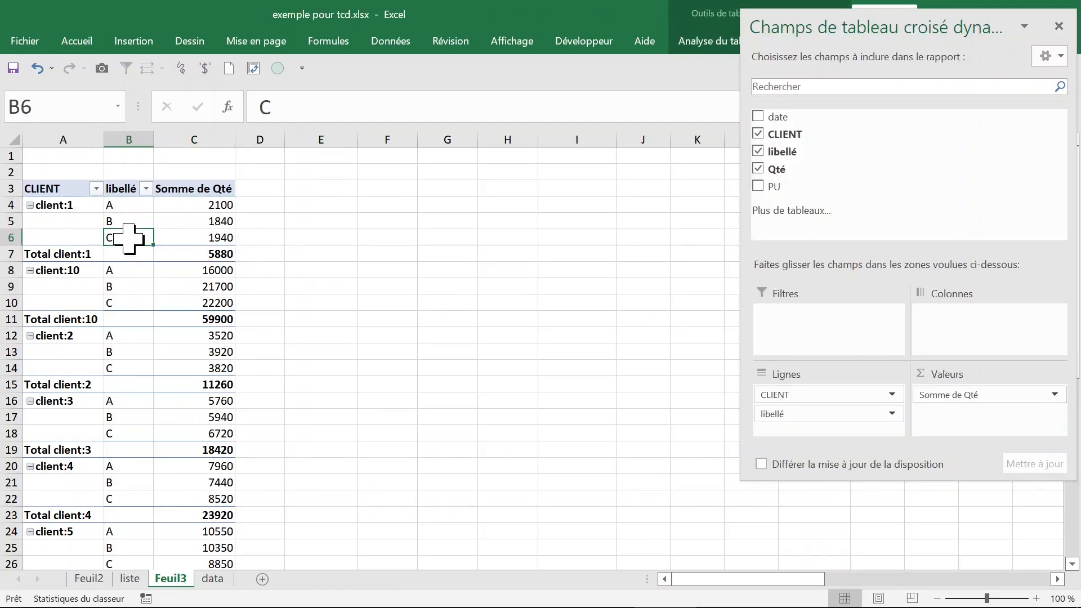
{"action": "left_click", "coordinate": [61, 237]}
{"action": "left_click", "coordinate": [65, 288]}
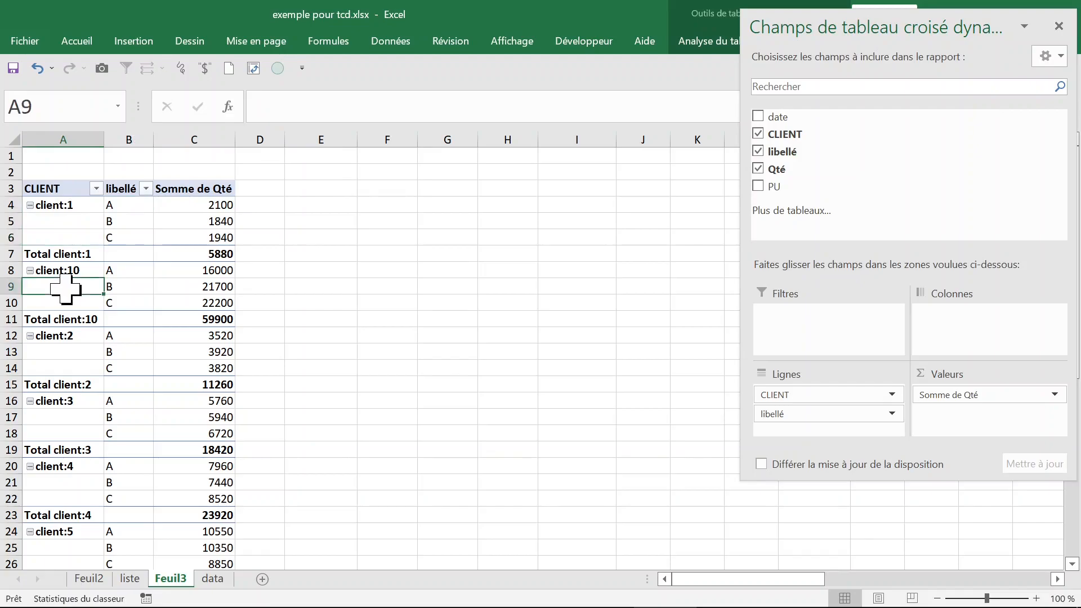
{"action": "left_click", "coordinate": [85, 333]}
{"action": "left_click", "coordinate": [99, 366]}
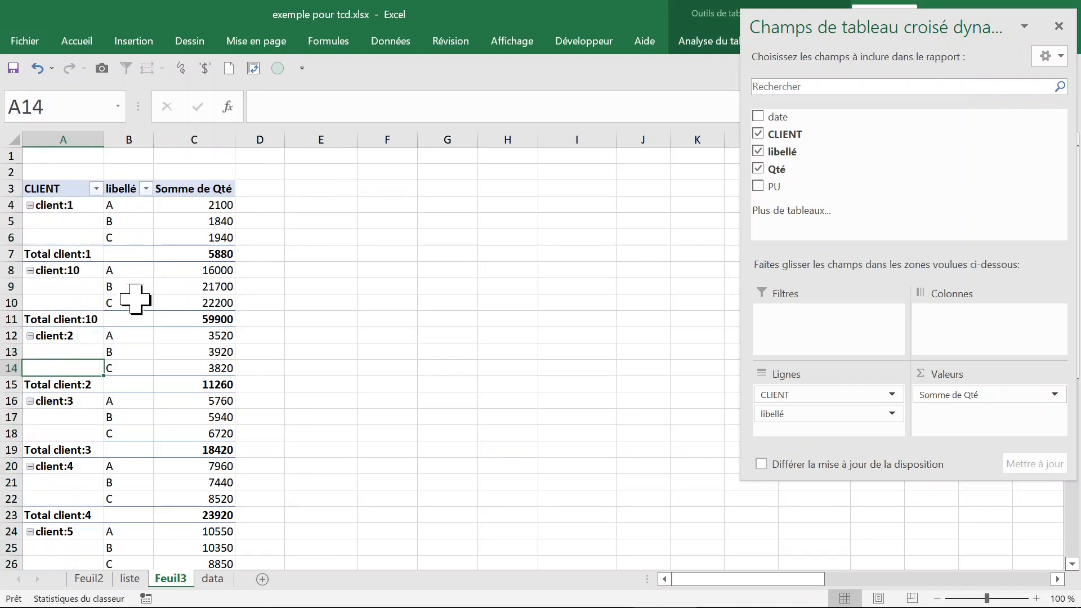
{"action": "left_click", "coordinate": [85, 271]}
{"action": "scroll", "coordinate": [150, 285], "scroll_direction": "down", "scroll_amount": 5}
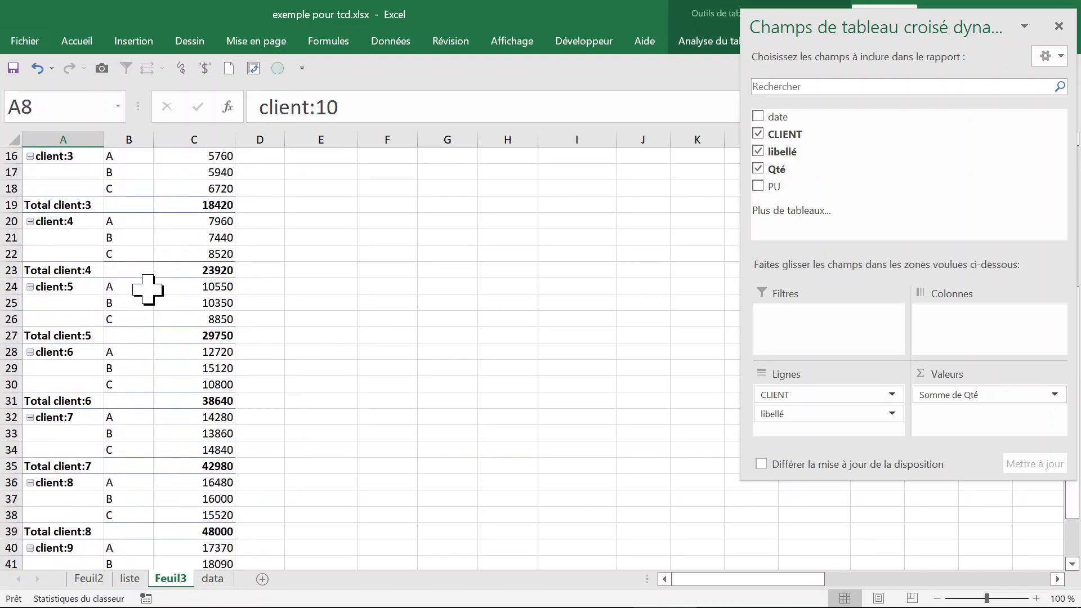
{"action": "scroll", "coordinate": [147, 289], "scroll_direction": "down", "scroll_amount": 6}
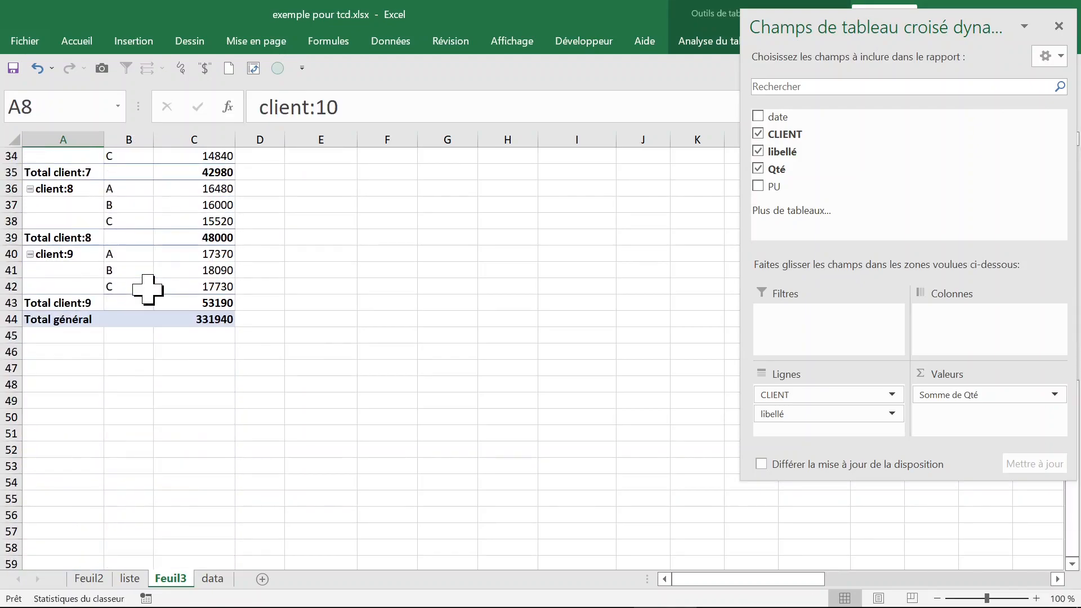
{"action": "left_click", "coordinate": [75, 303]}
{"action": "scroll", "coordinate": [159, 274], "scroll_direction": "up", "scroll_amount": 5}
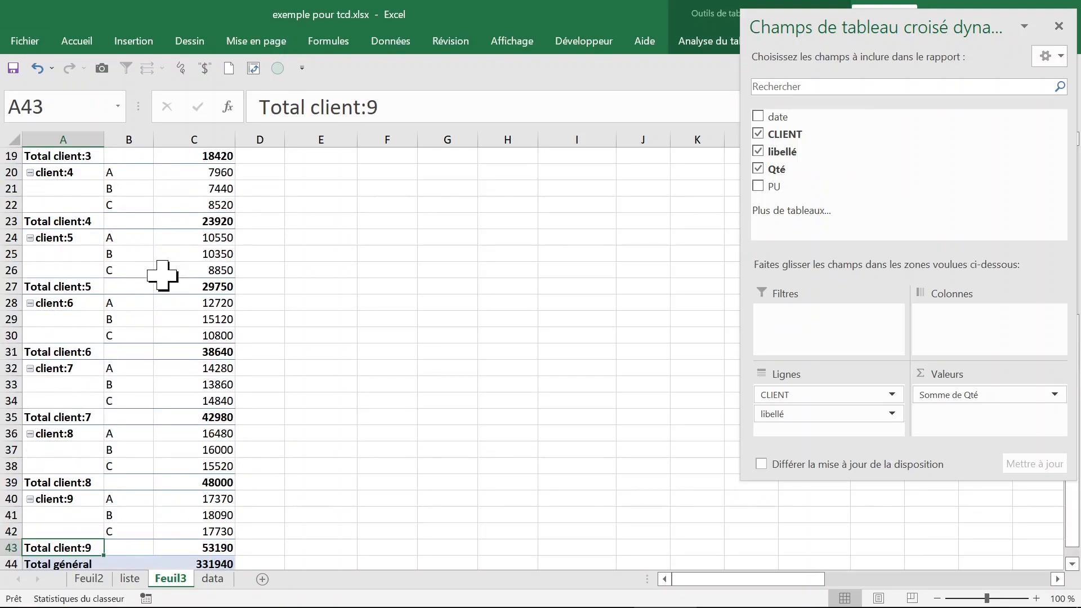
{"action": "scroll", "coordinate": [162, 276], "scroll_direction": "down", "scroll_amount": 4}
{"action": "scroll", "coordinate": [162, 276], "scroll_direction": "up", "scroll_amount": 10}
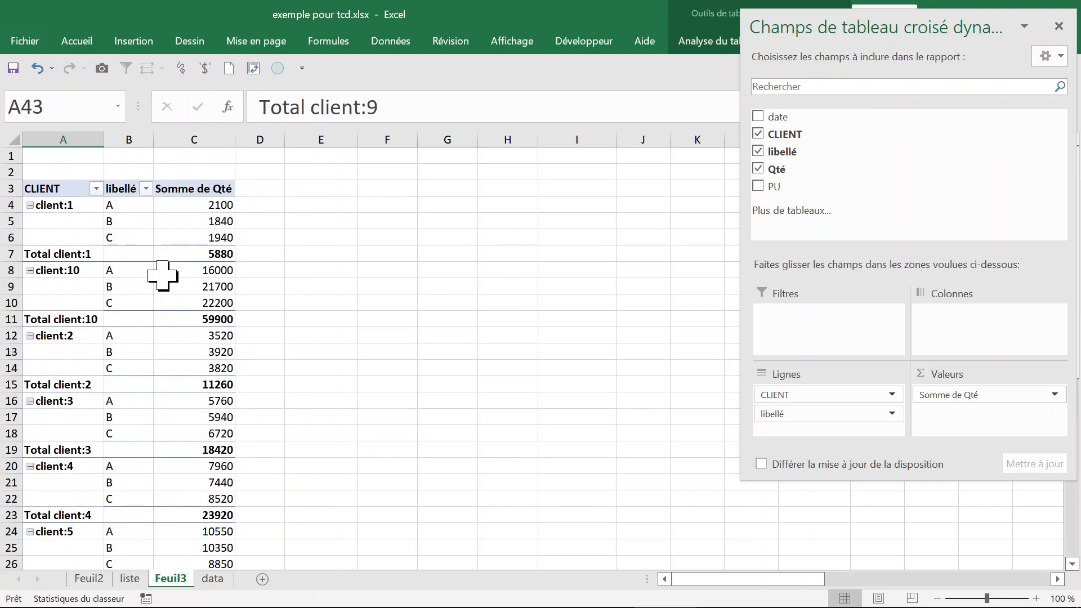
Close the field list, set the report layout to repeat all item labels (Répéter toutes les étiquettes d'élément) and return to cell A1
{"action": "mouse_move", "coordinate": [162, 275]}
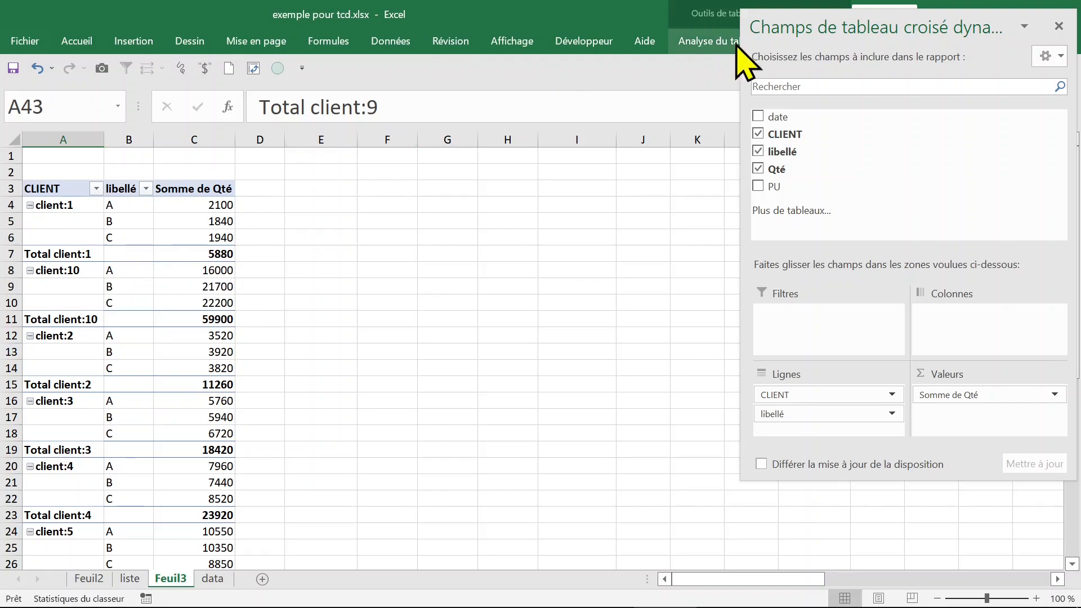
{"action": "left_click", "coordinate": [1060, 27]}
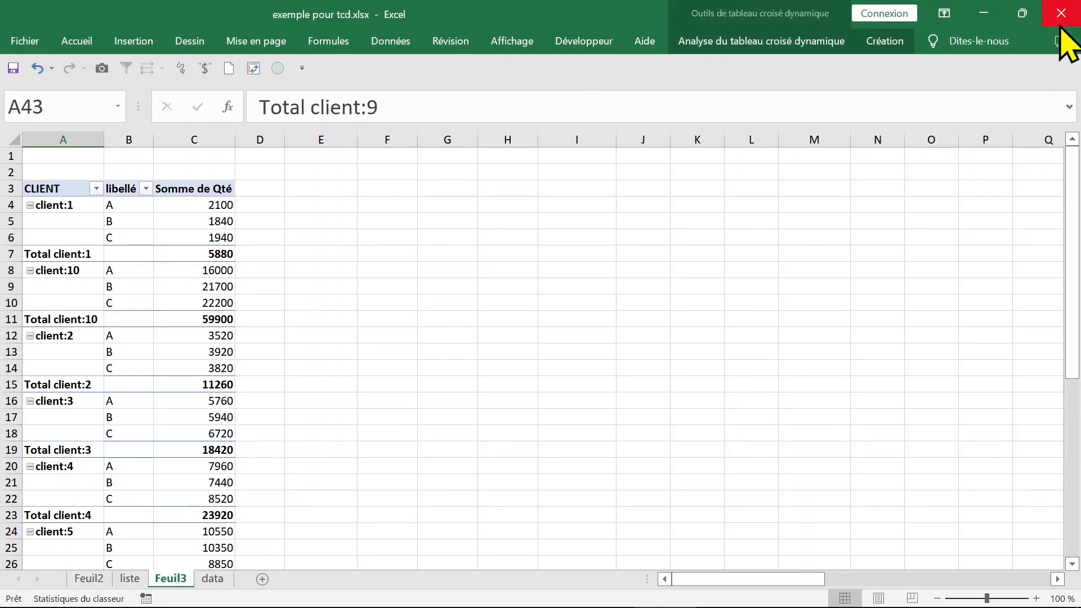
{"action": "left_click", "coordinate": [892, 42]}
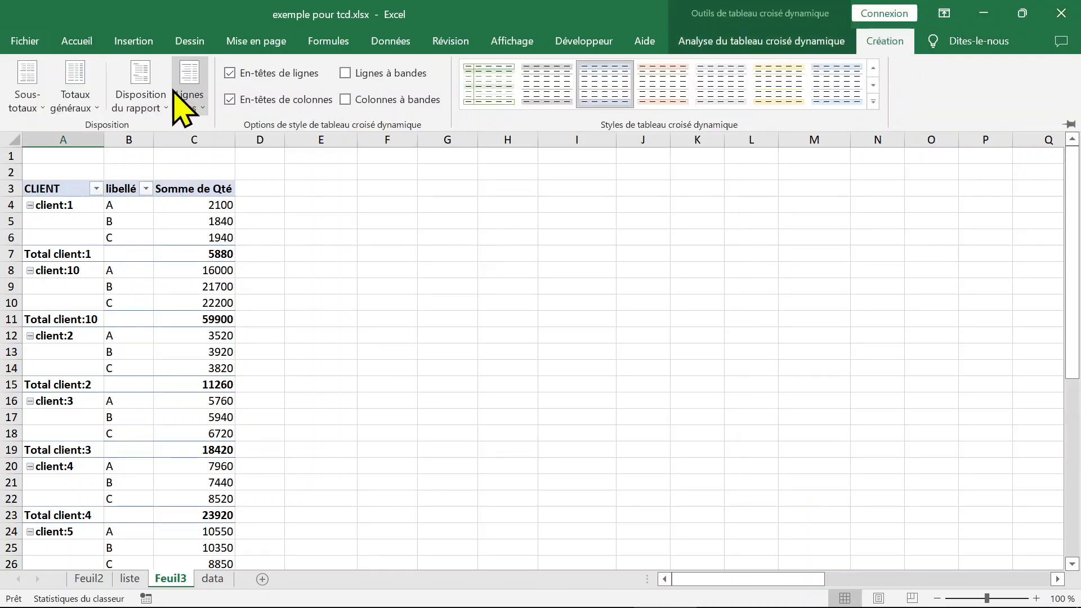
{"action": "left_click", "coordinate": [144, 90]}
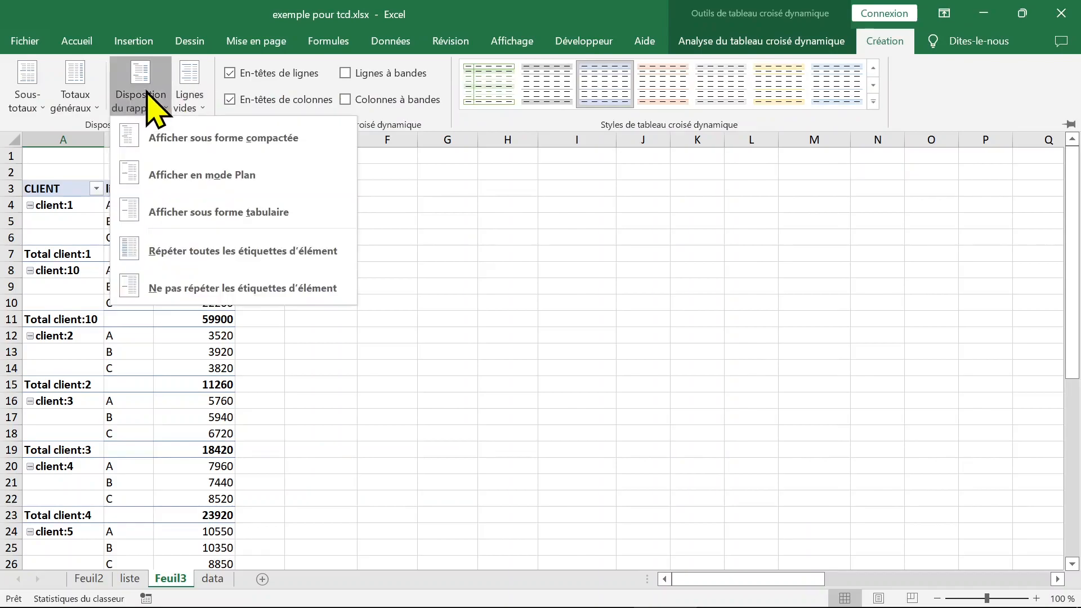
{"action": "left_click", "coordinate": [210, 260]}
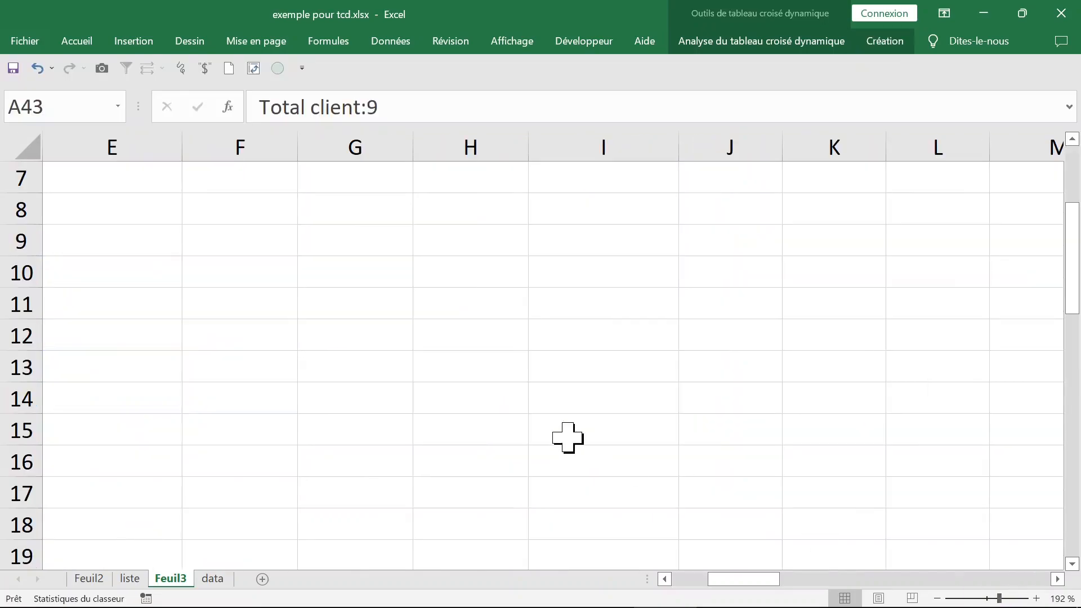
{"action": "left_click", "coordinate": [522, 430]}
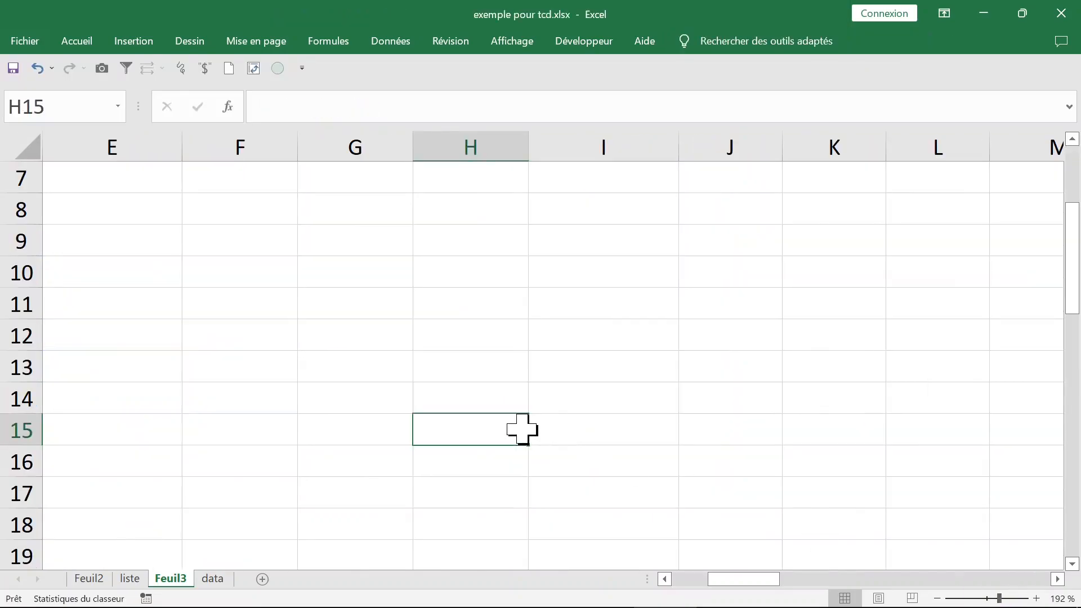
{"action": "key", "text": "ctrl+Home"}
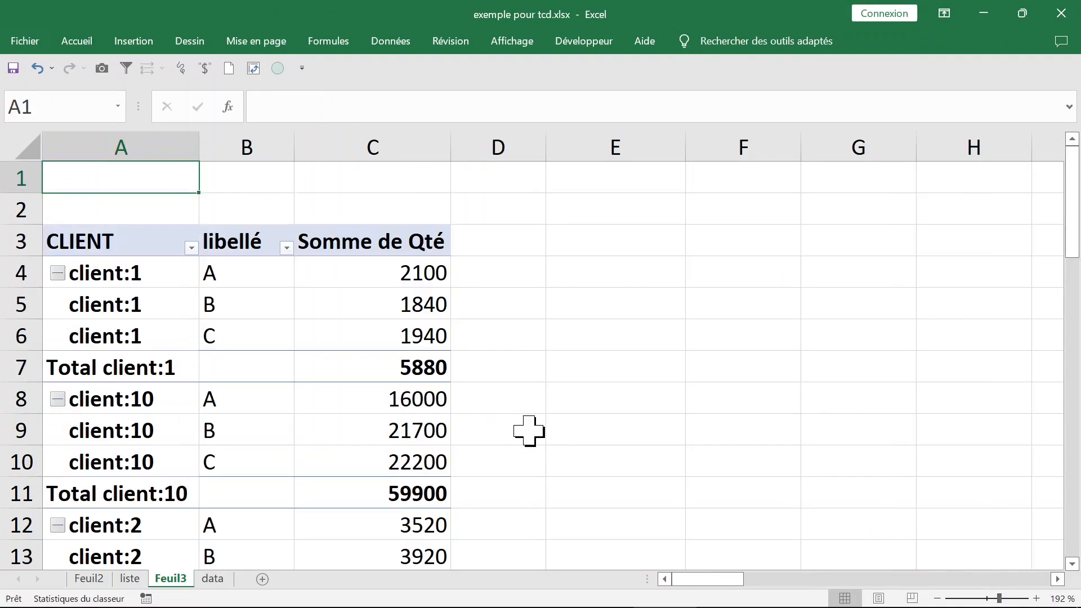
Show the pivot table's field list again and move CLIENT from the rows to the filters
{"action": "right_click", "coordinate": [150, 309]}
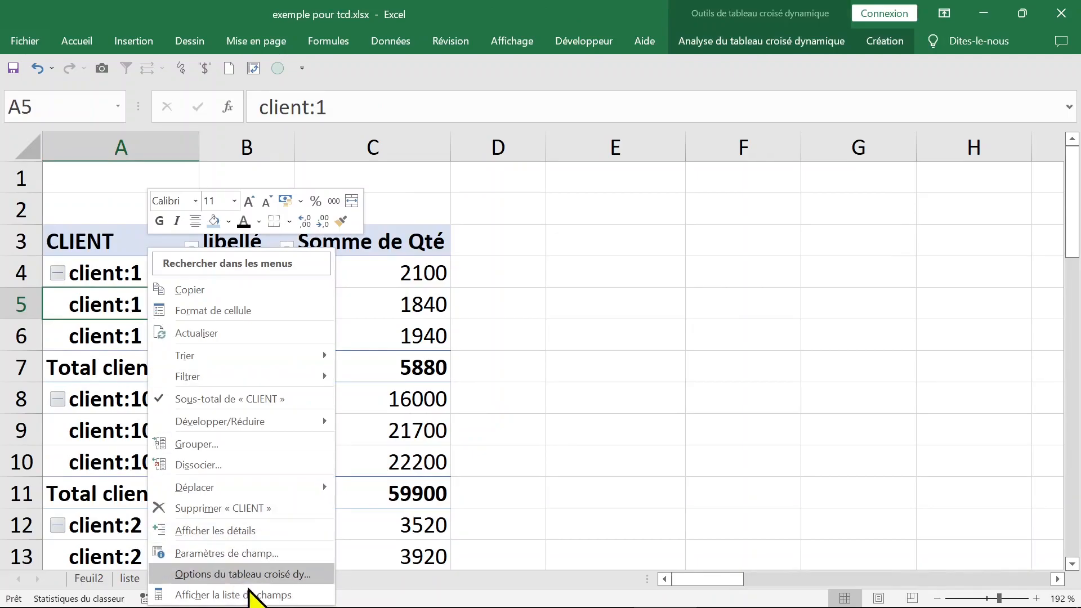
{"action": "left_click", "coordinate": [249, 595]}
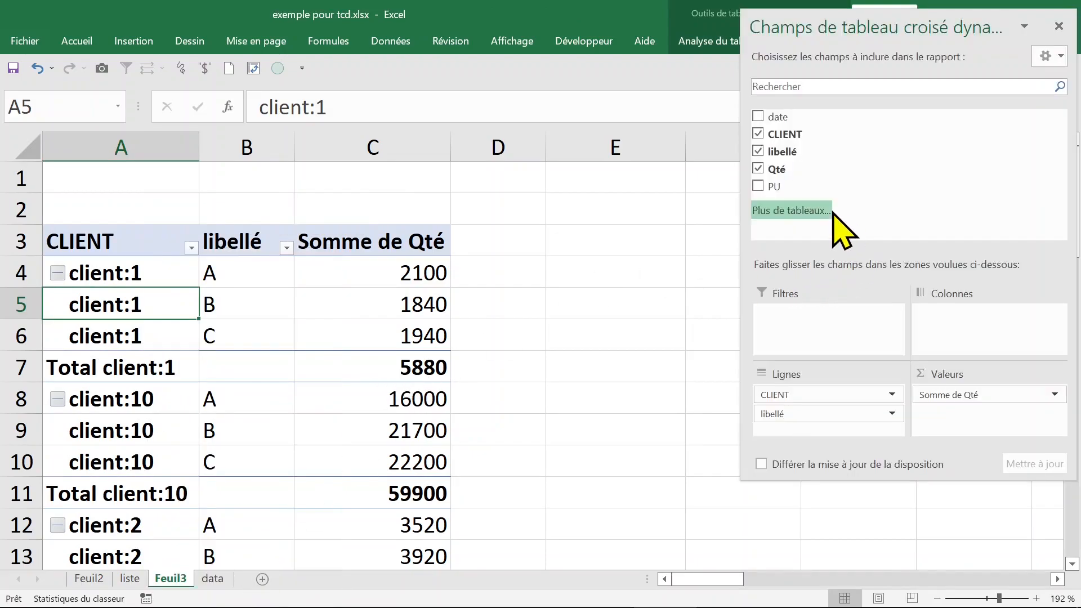
{"action": "left_click", "coordinate": [825, 396]}
{"action": "left_click_drag", "start_coordinate": [825, 394], "coordinate": [822, 327]}
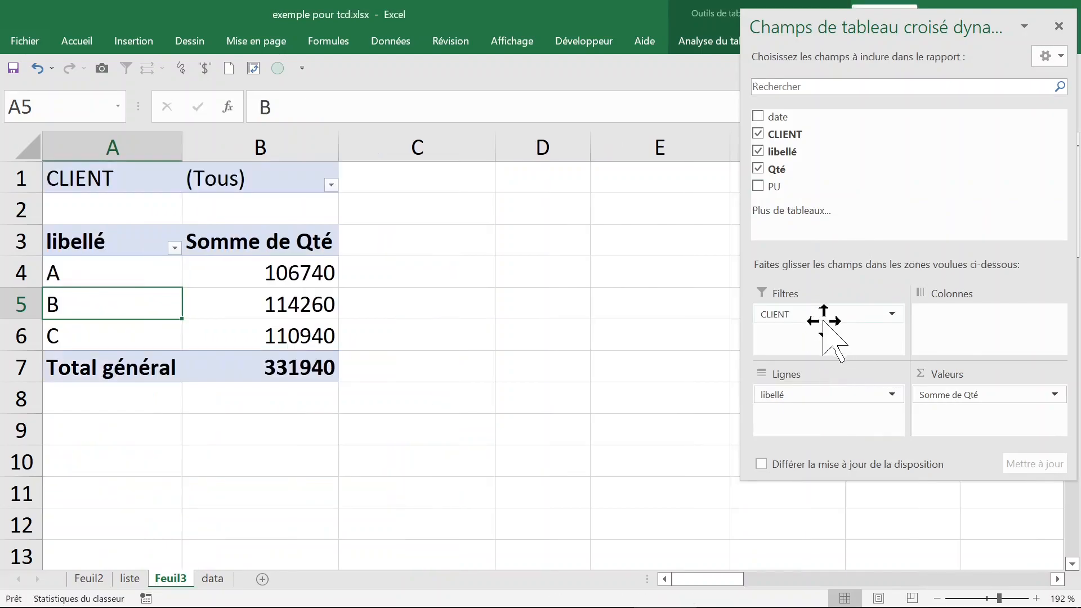
Filter the pivot table by CLIENT to show only client:4
{"action": "left_click", "coordinate": [331, 185]}
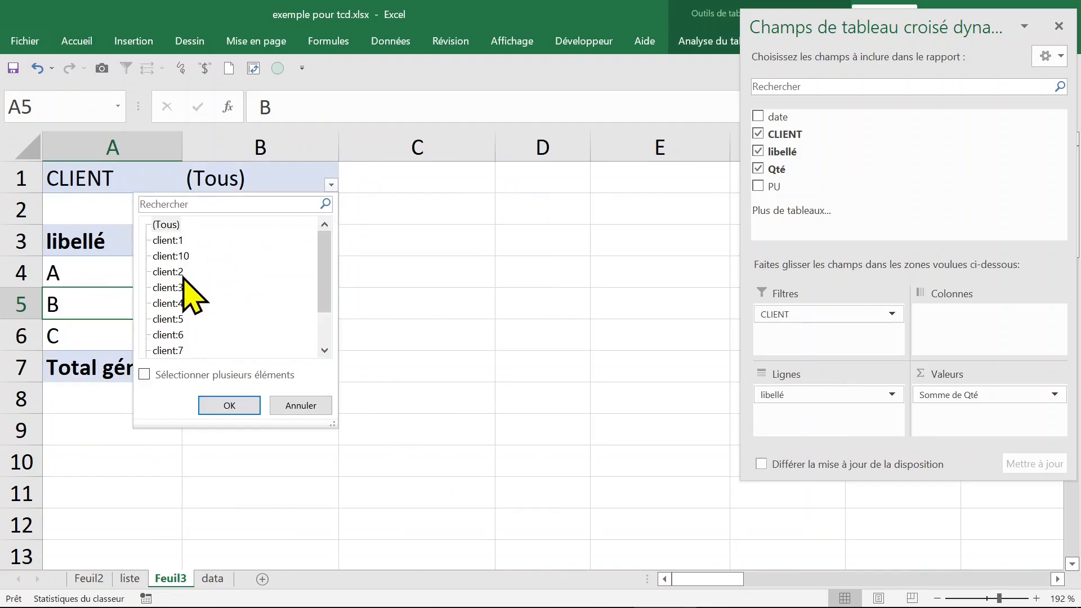
{"action": "left_click_drag", "start_coordinate": [328, 246], "coordinate": [327, 279]}
{"action": "left_click", "coordinate": [176, 257]}
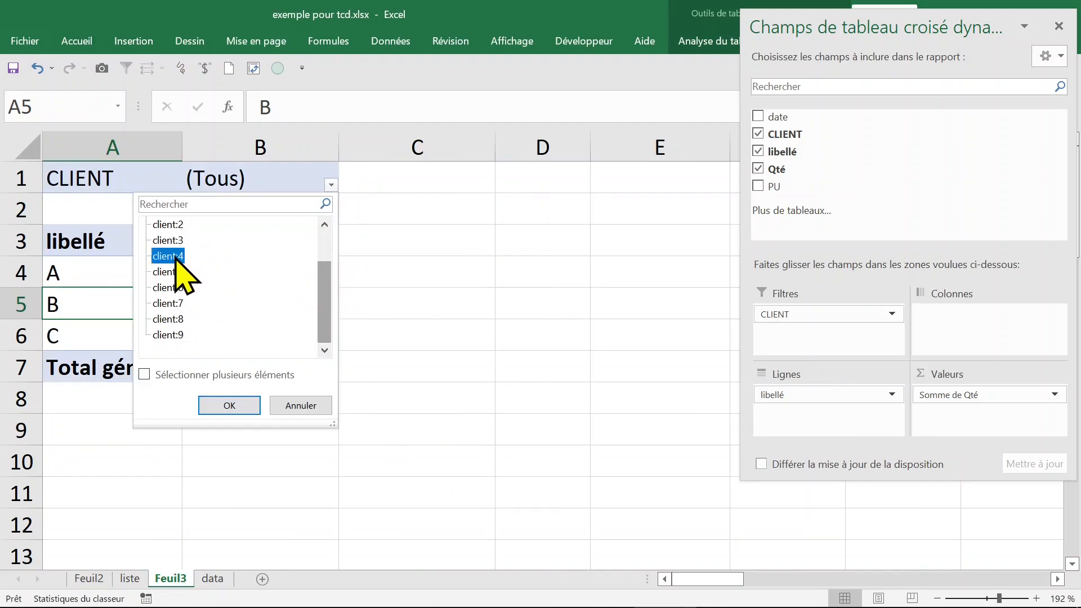
{"action": "left_click", "coordinate": [232, 405]}
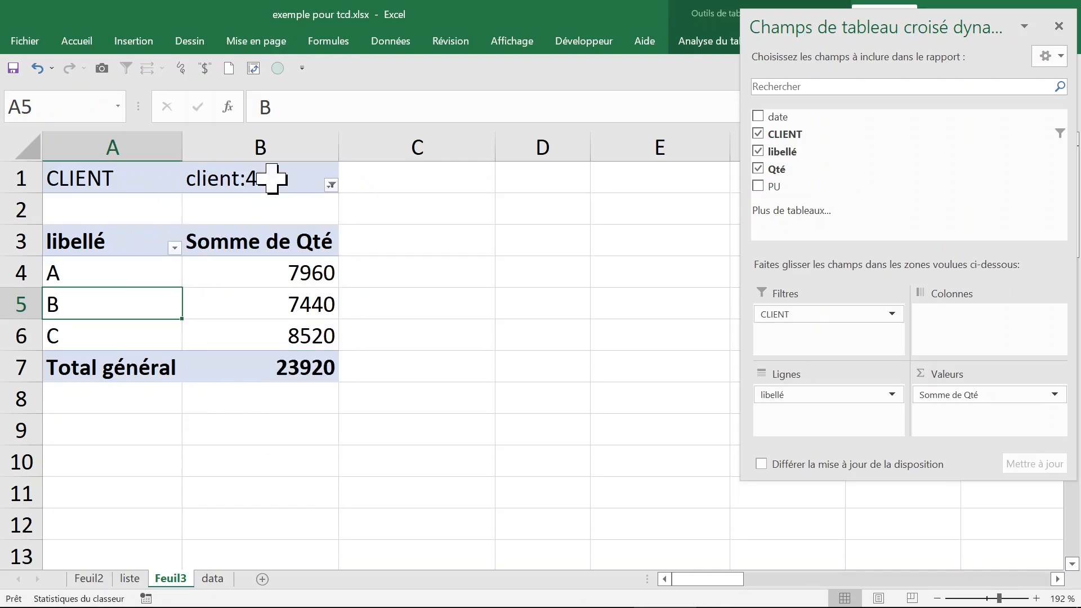
Reset the CLIENT report filter to (Tous)
{"action": "left_click", "coordinate": [331, 185]}
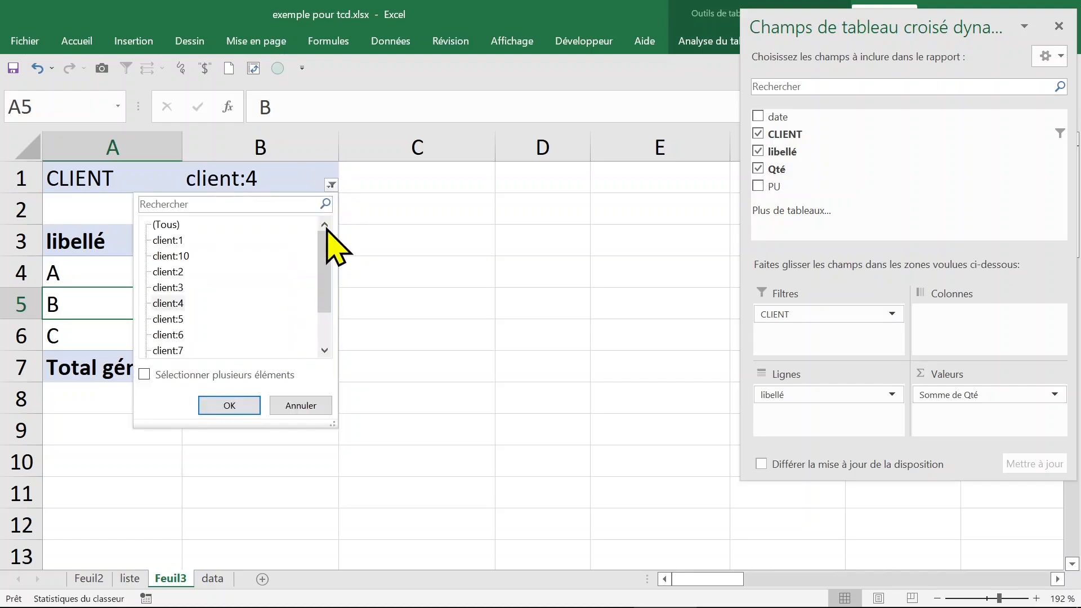
{"action": "left_click", "coordinate": [167, 224]}
{"action": "left_click", "coordinate": [236, 405]}
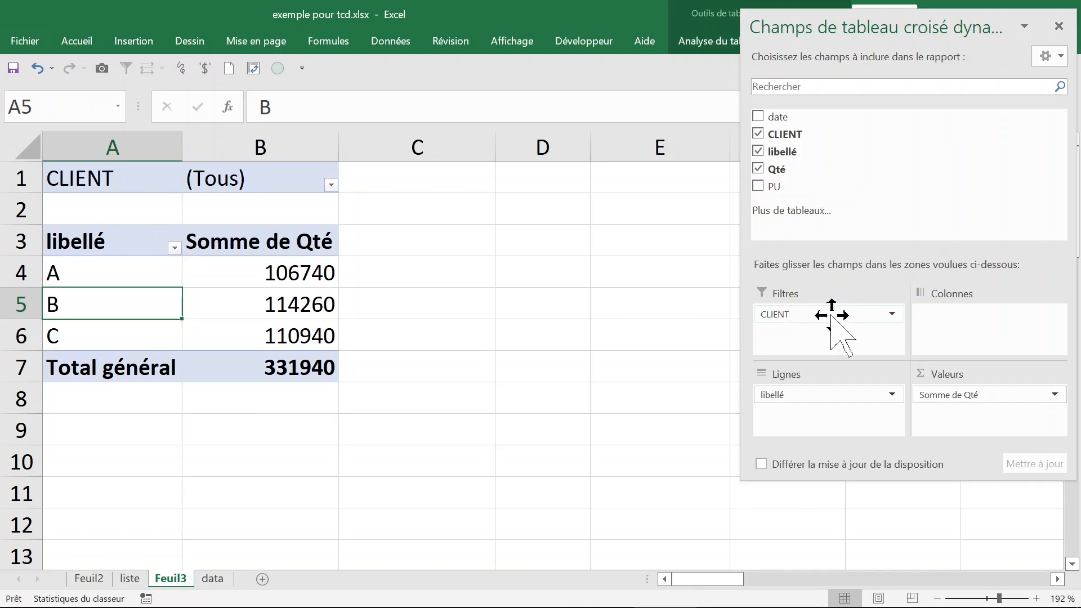
Remove CLIENT, Somme de Qté and libellé from the pivot table to empty its layout
{"action": "left_click_drag", "start_coordinate": [833, 316], "coordinate": [653, 326]}
{"action": "left_click_drag", "start_coordinate": [982, 398], "coordinate": [580, 313]}
{"action": "left_click_drag", "start_coordinate": [788, 396], "coordinate": [555, 308]}
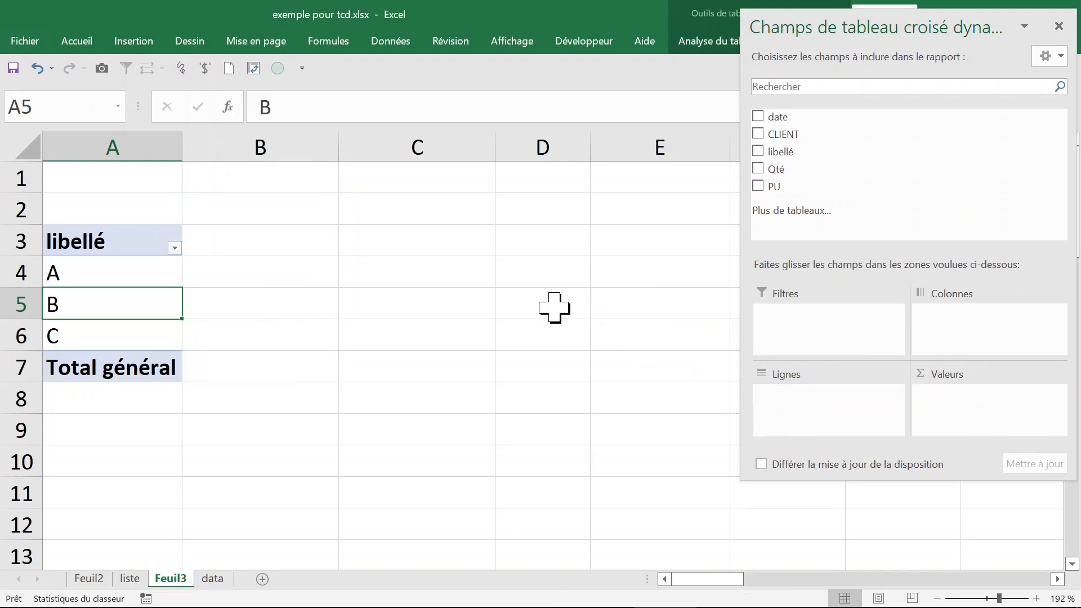
Add the date field to the pivot table's rows and ungroup it (Dissocier) into individual dates
{"action": "left_click", "coordinate": [758, 117]}
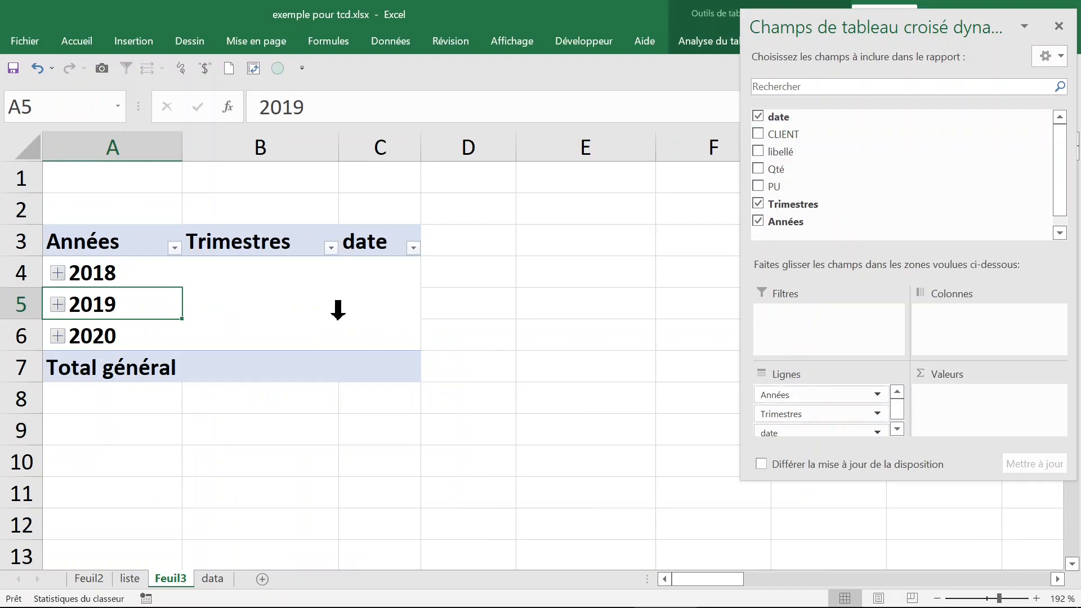
{"action": "left_click", "coordinate": [126, 273]}
{"action": "right_click", "coordinate": [121, 275]}
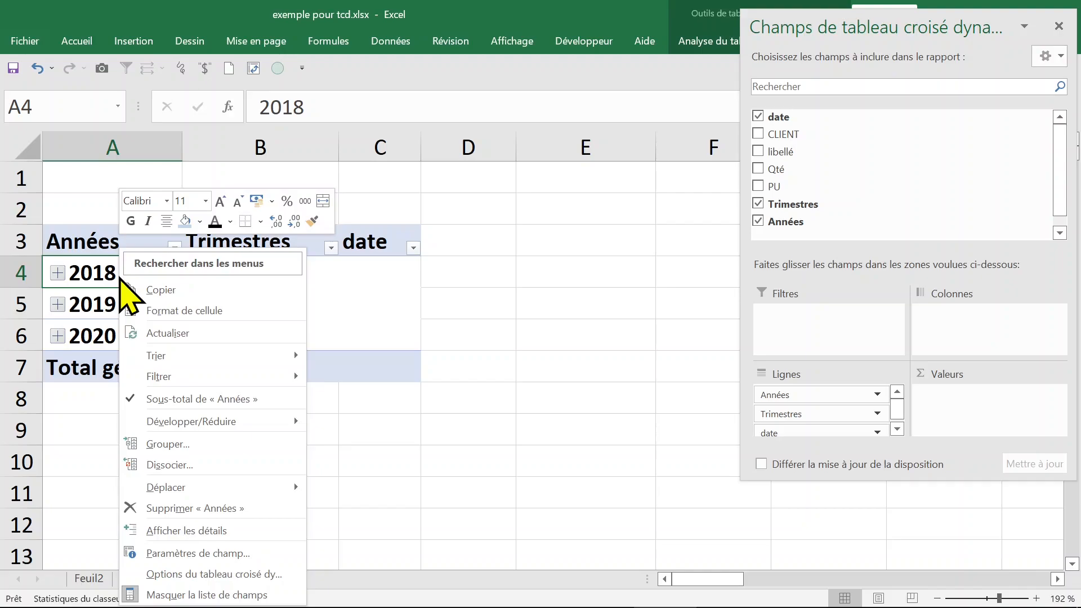
{"action": "left_click", "coordinate": [237, 465]}
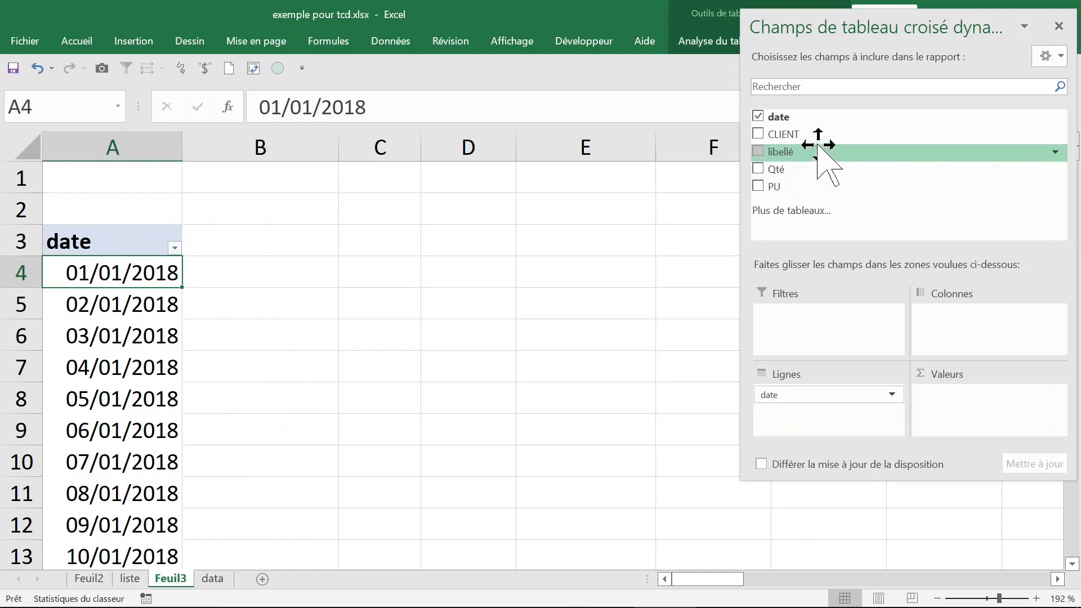
Add CLIENT to the pivot table's columns and again to its values as a count, and close the field list
{"action": "left_click_drag", "start_coordinate": [783, 135], "coordinate": [935, 314]}
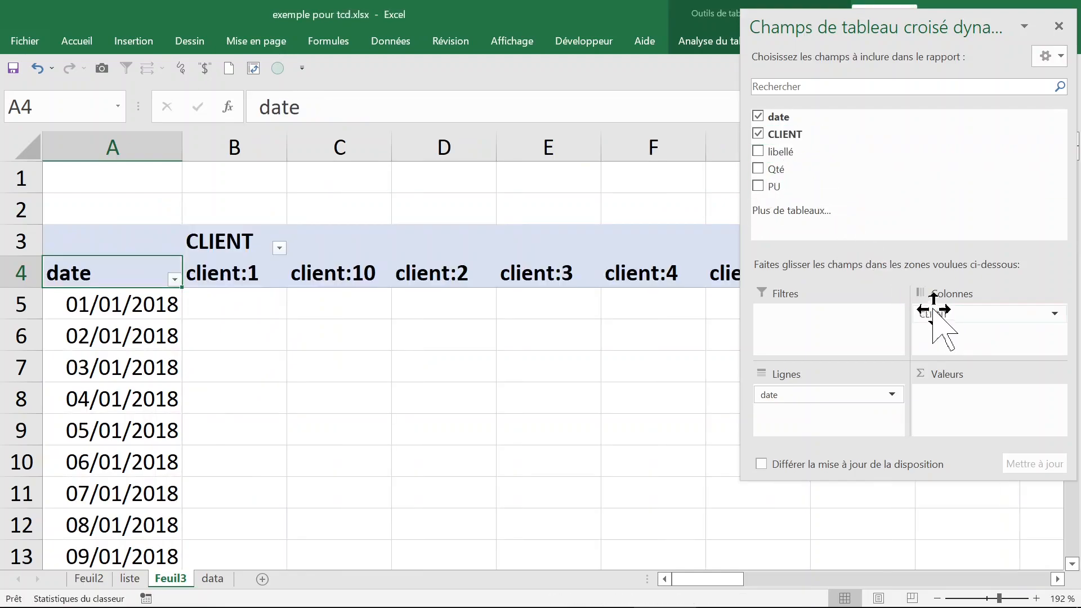
{"action": "left_click_drag", "start_coordinate": [807, 135], "coordinate": [948, 399]}
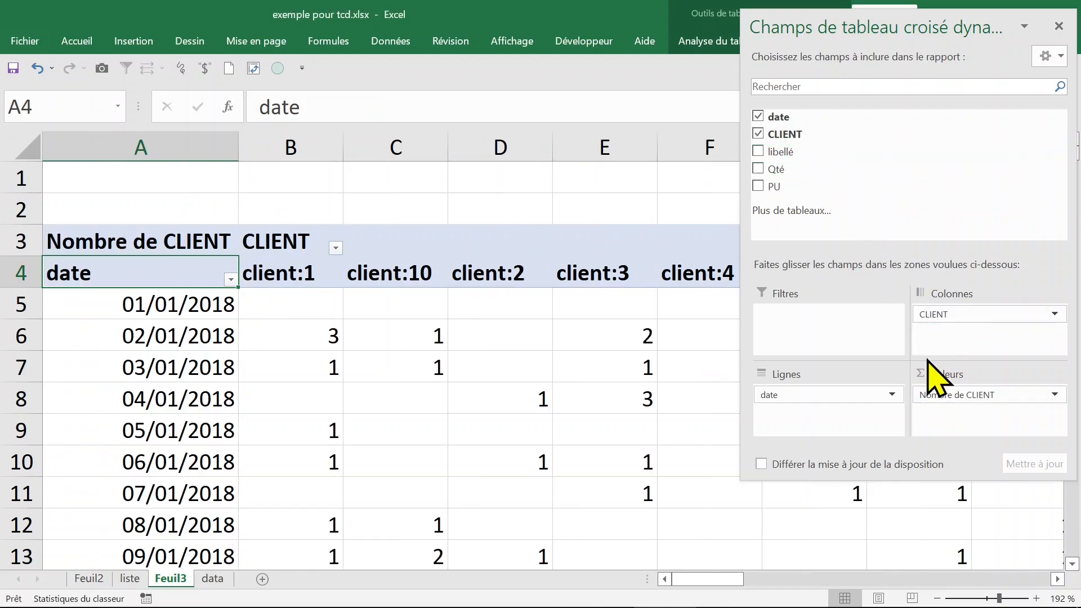
{"action": "left_click", "coordinate": [500, 336]}
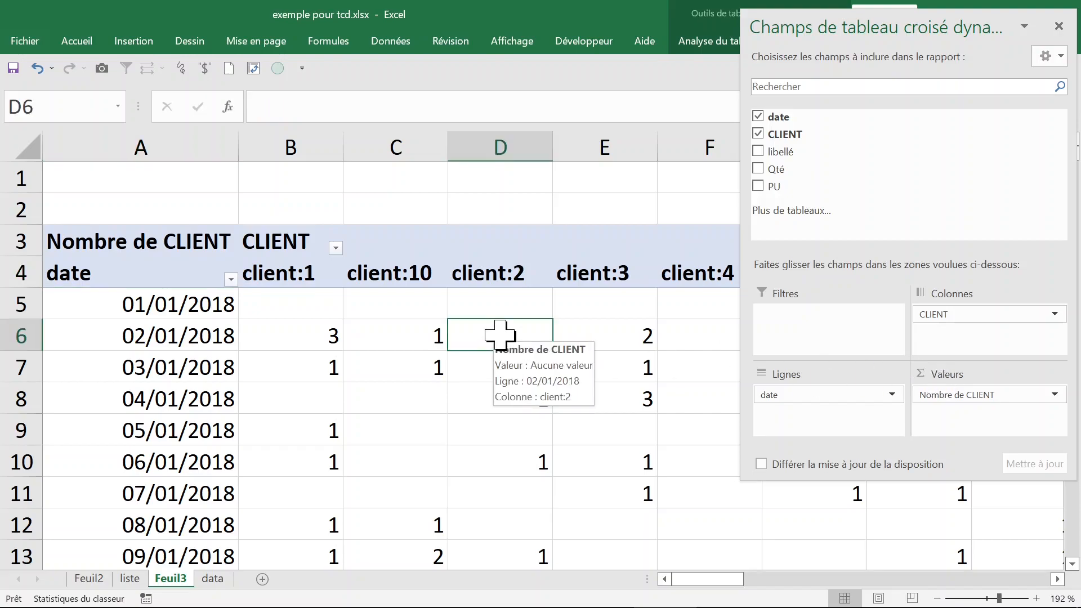
{"action": "left_click", "coordinate": [1058, 26]}
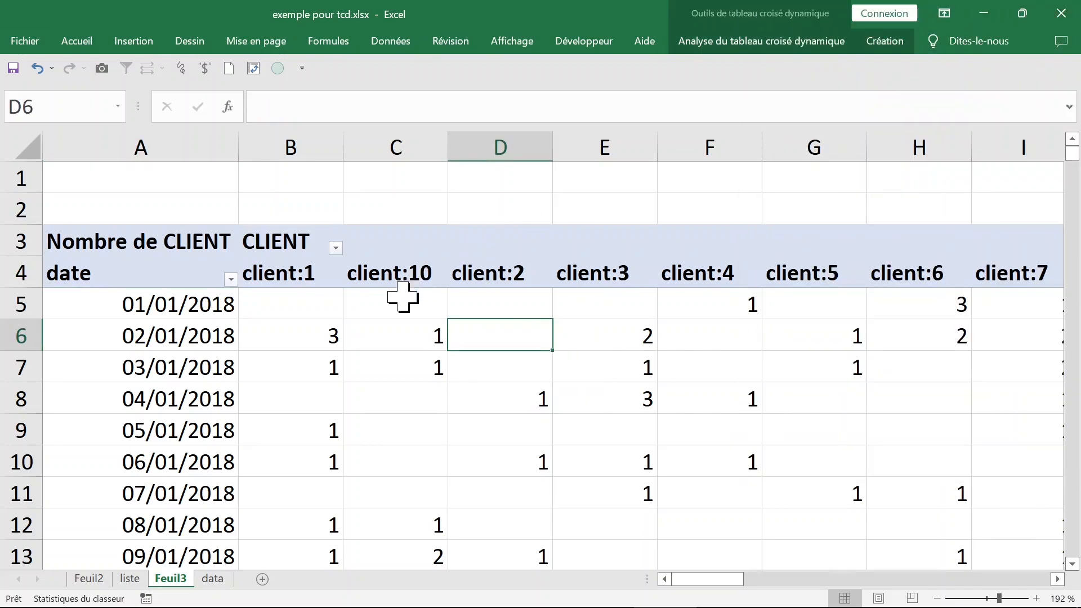
{"action": "left_click", "coordinate": [327, 321]}
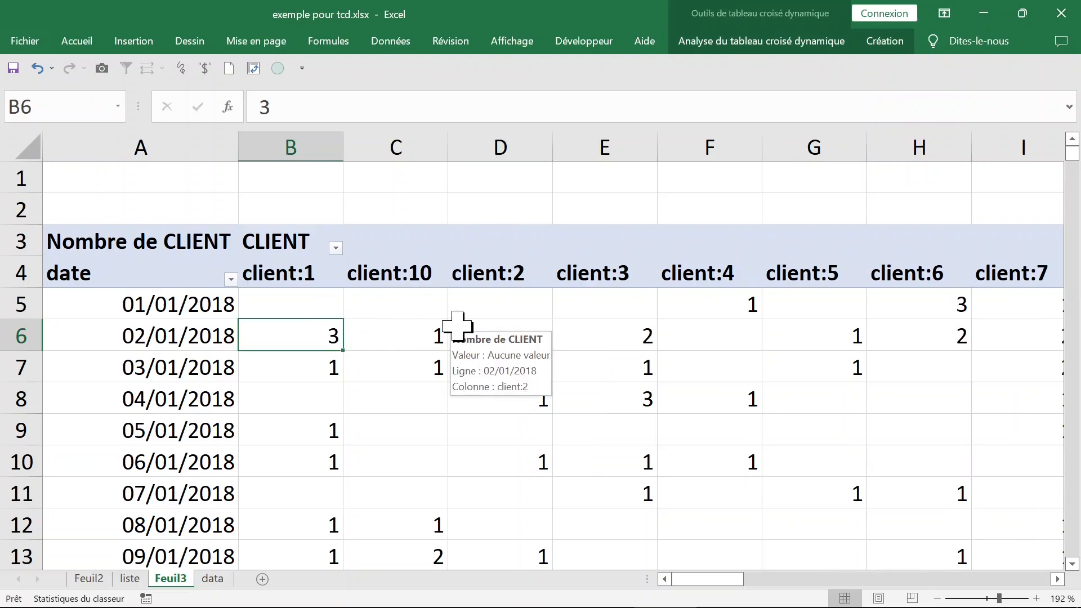
{"action": "left_click", "coordinate": [186, 336]}
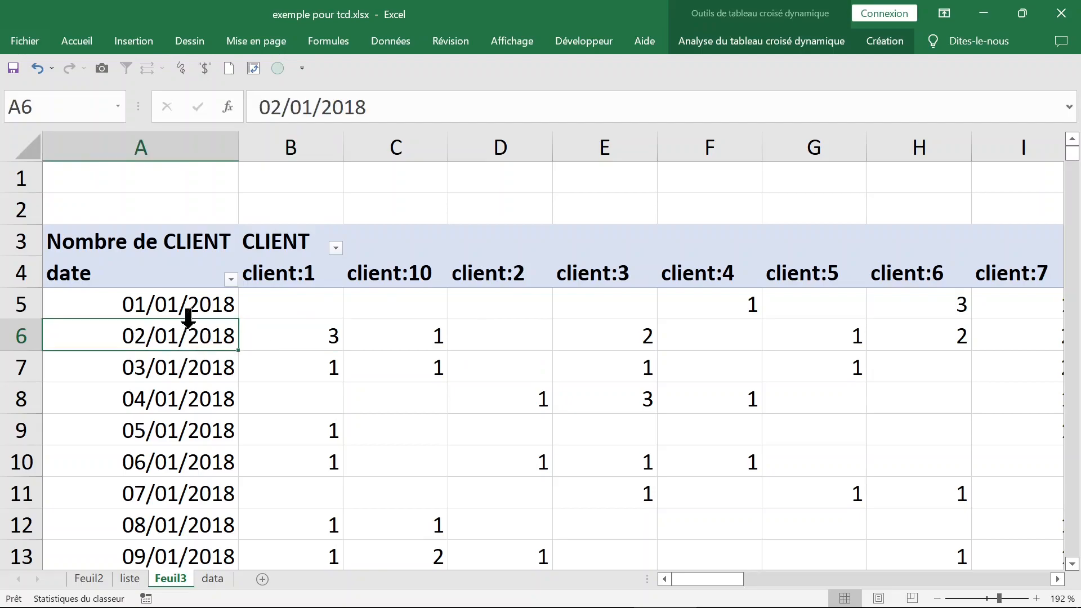
Group the pivot table's row dates by Années only, without Mois
{"action": "left_click", "coordinate": [179, 307]}
{"action": "right_click", "coordinate": [179, 310]}
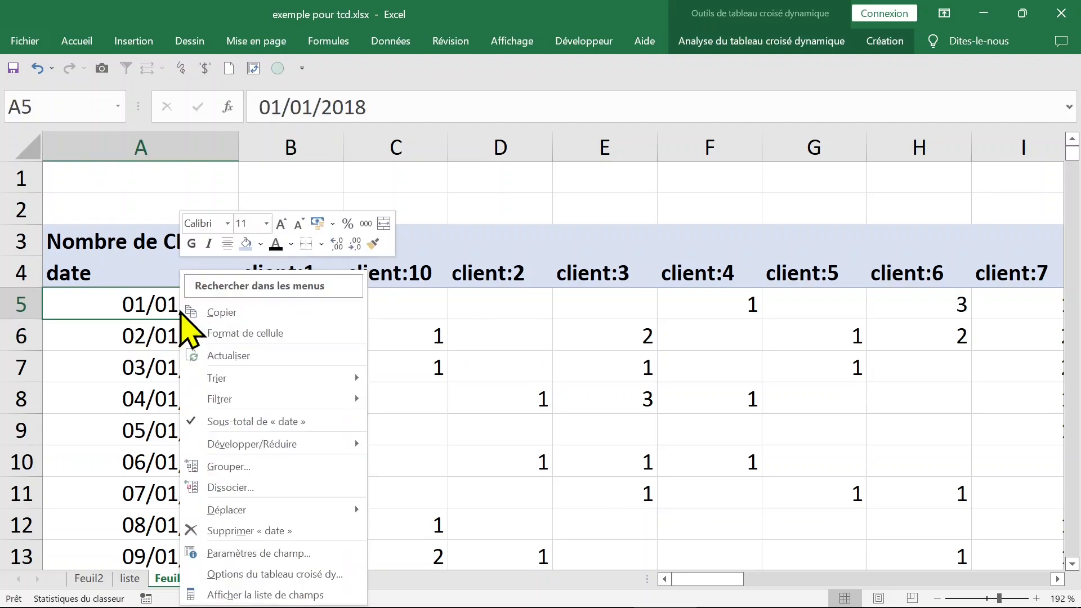
{"action": "left_click", "coordinate": [250, 467]}
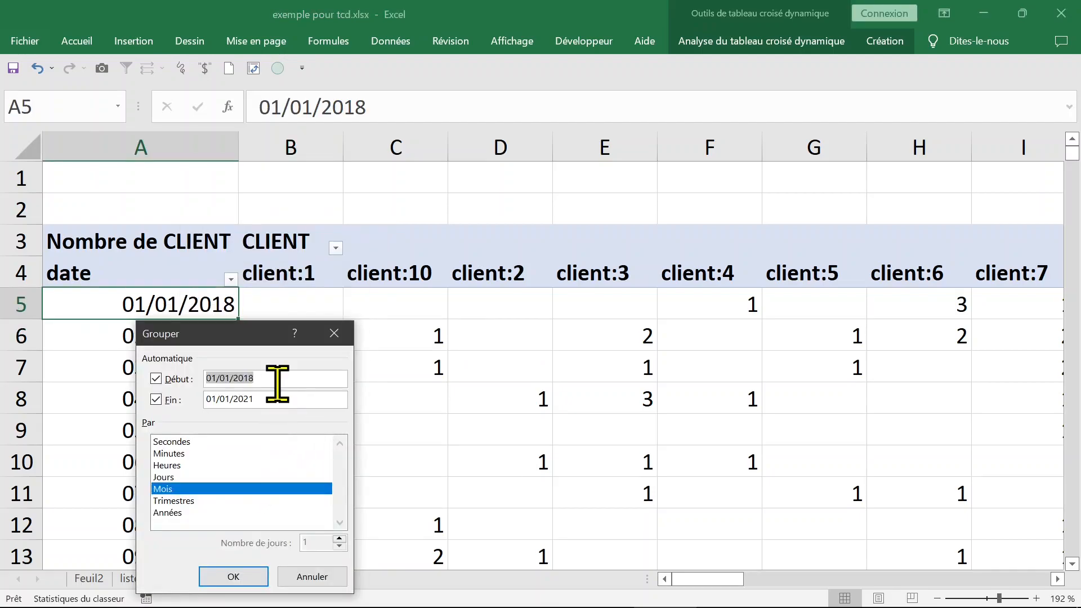
{"action": "left_click", "coordinate": [180, 514]}
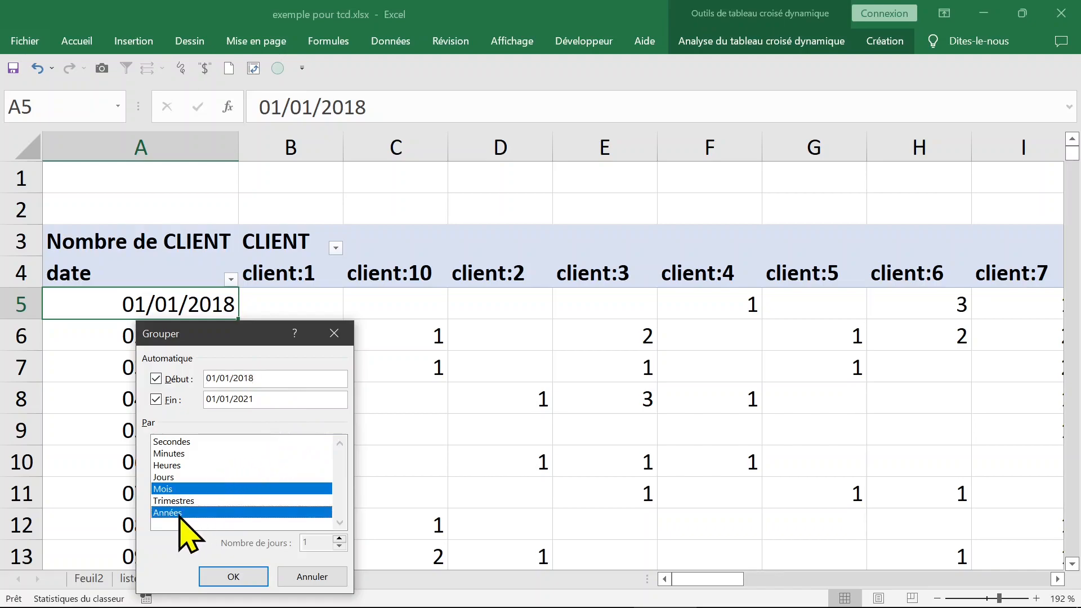
{"action": "left_click", "coordinate": [183, 489]}
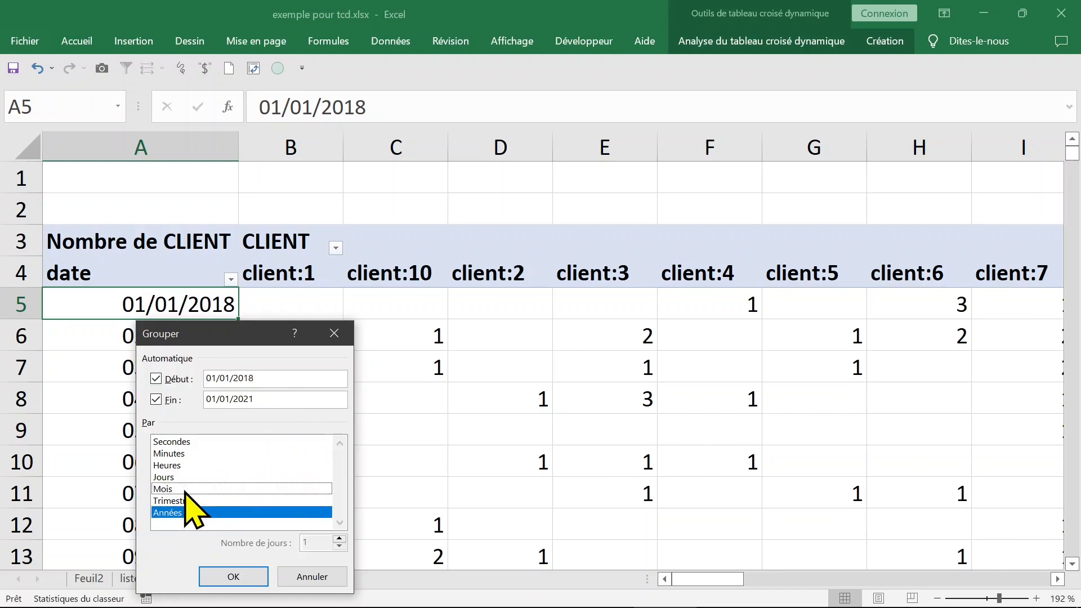
{"action": "left_click", "coordinate": [234, 577]}
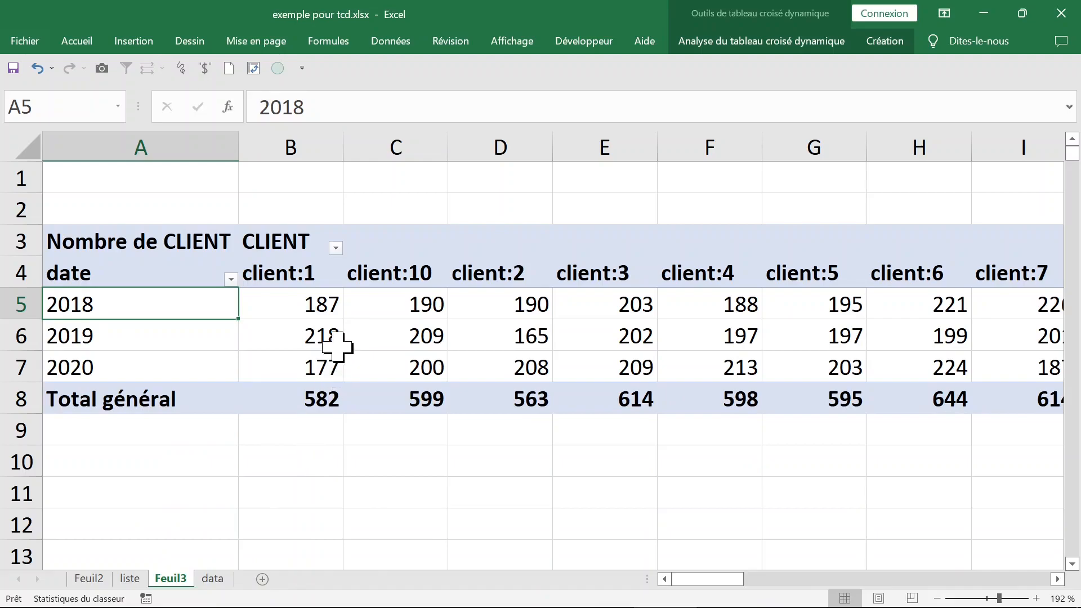
Show the field list and swap the axes so CLIENT is in the rows and date in the columns
{"action": "right_click", "coordinate": [276, 309]}
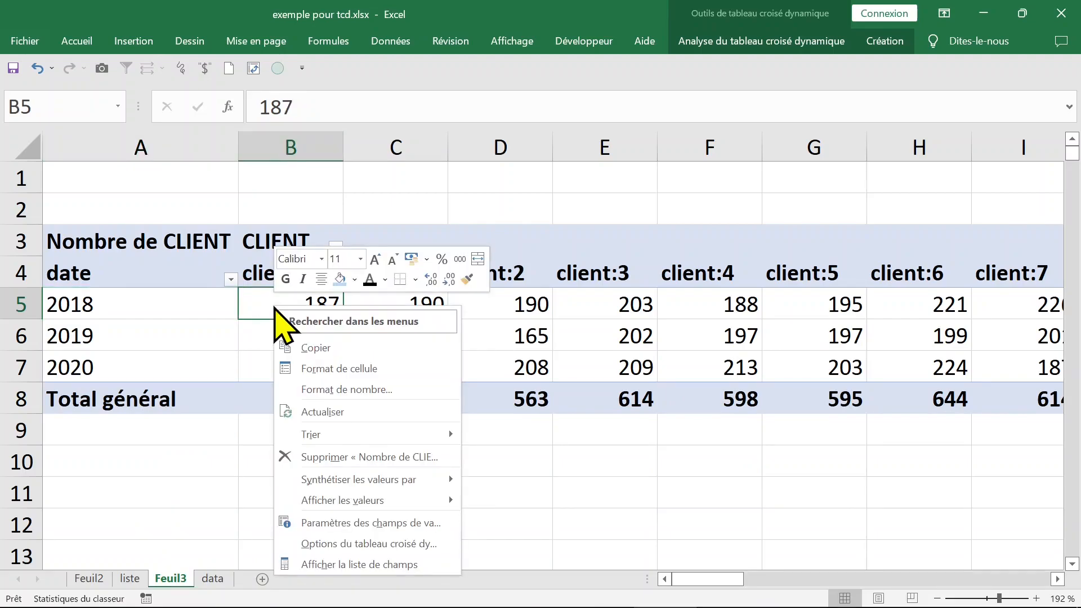
{"action": "left_click", "coordinate": [368, 564]}
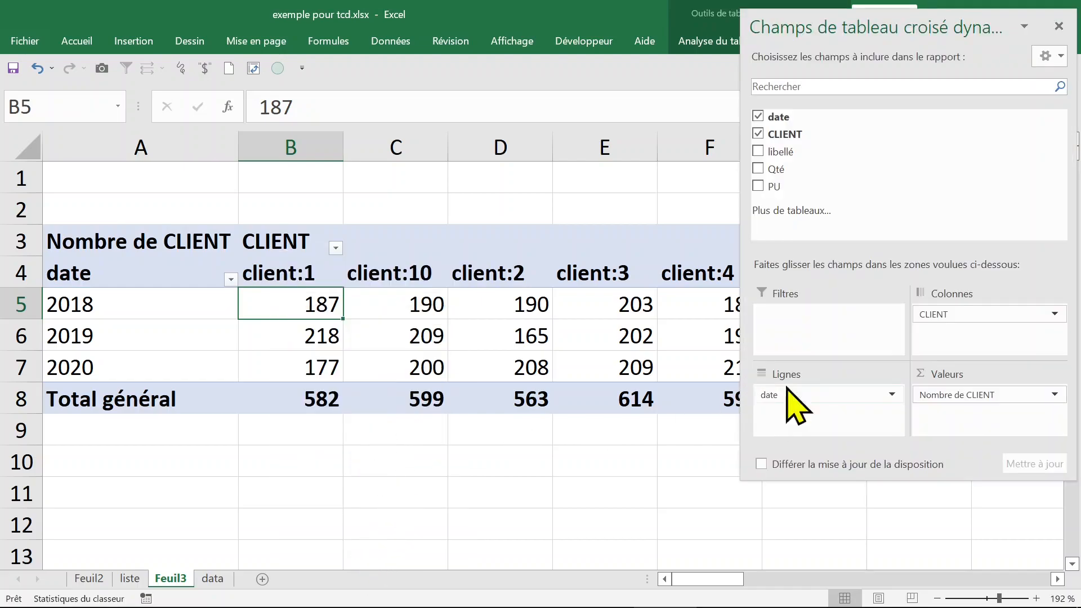
{"action": "left_click_drag", "start_coordinate": [985, 313], "coordinate": [963, 324]}
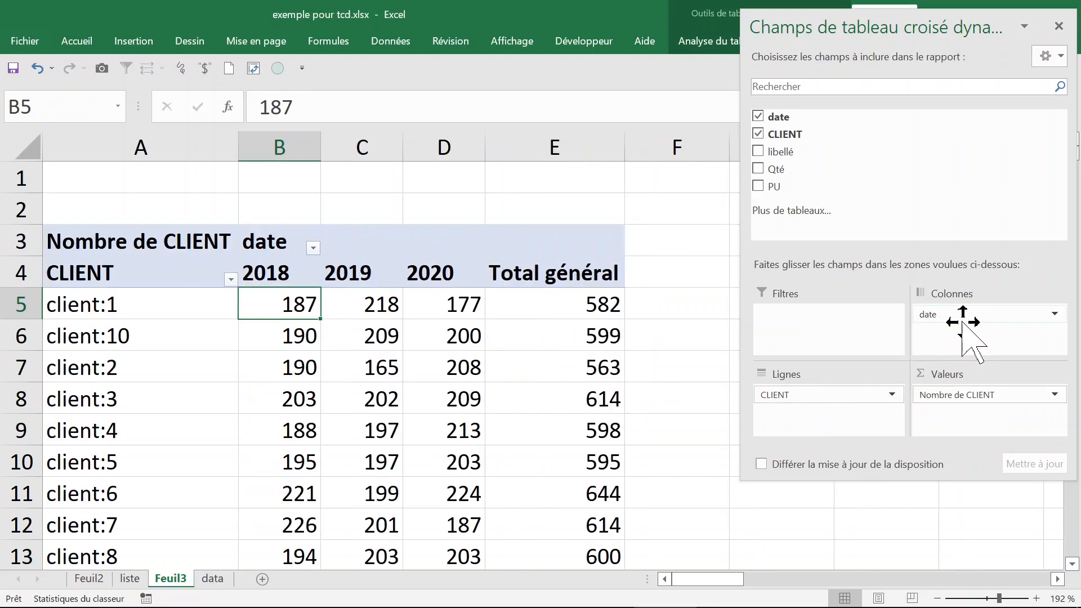
Examine the yearly counts for each client, the 2018 to 2020 columns and the totals of the client:1 row
{"action": "left_click", "coordinate": [643, 335]}
{"action": "scroll", "coordinate": [707, 354], "scroll_direction": "down", "scroll_amount": 1}
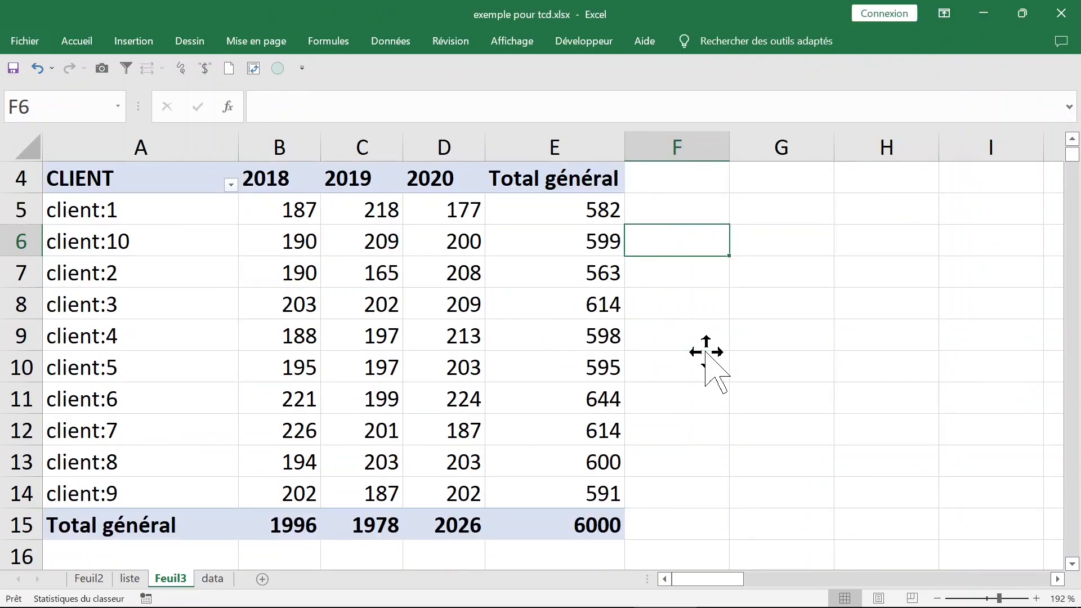
{"action": "left_click", "coordinate": [274, 147]}
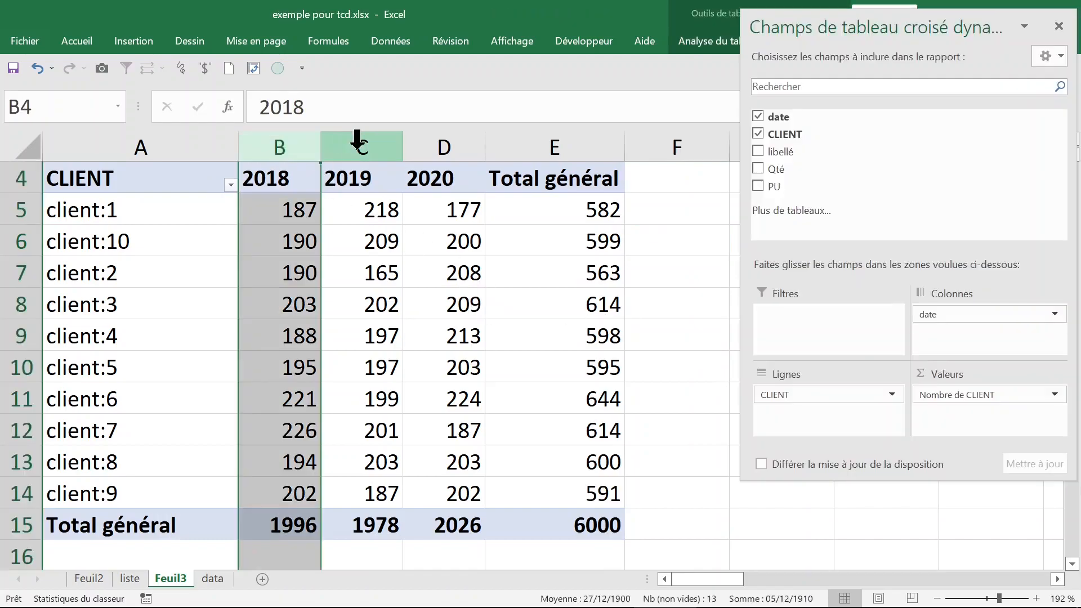
{"action": "left_click", "coordinate": [358, 146]}
{"action": "left_click", "coordinate": [438, 145]}
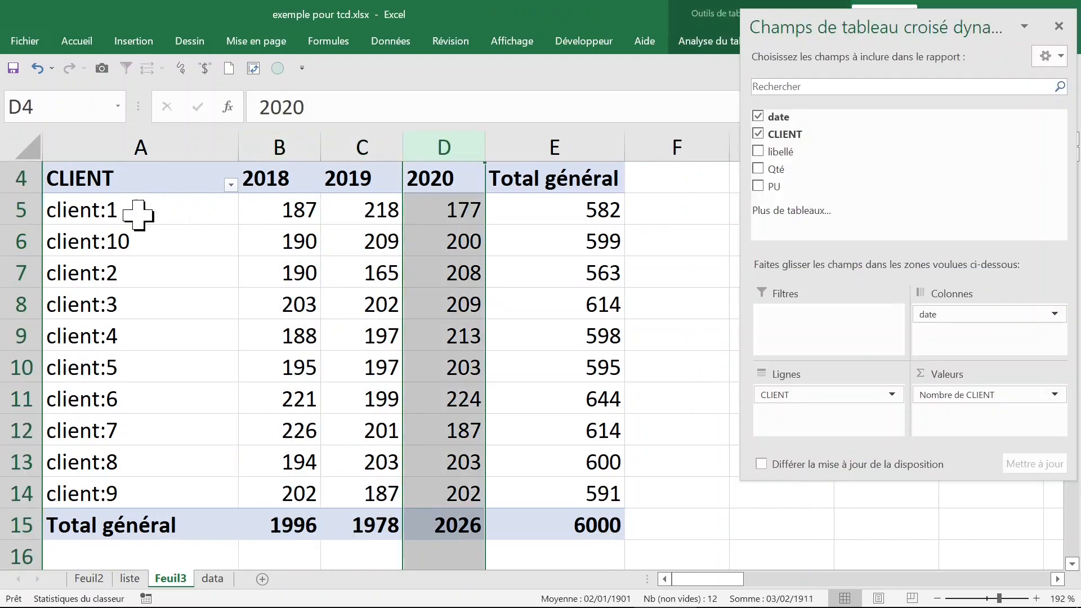
{"action": "left_click", "coordinate": [272, 211]}
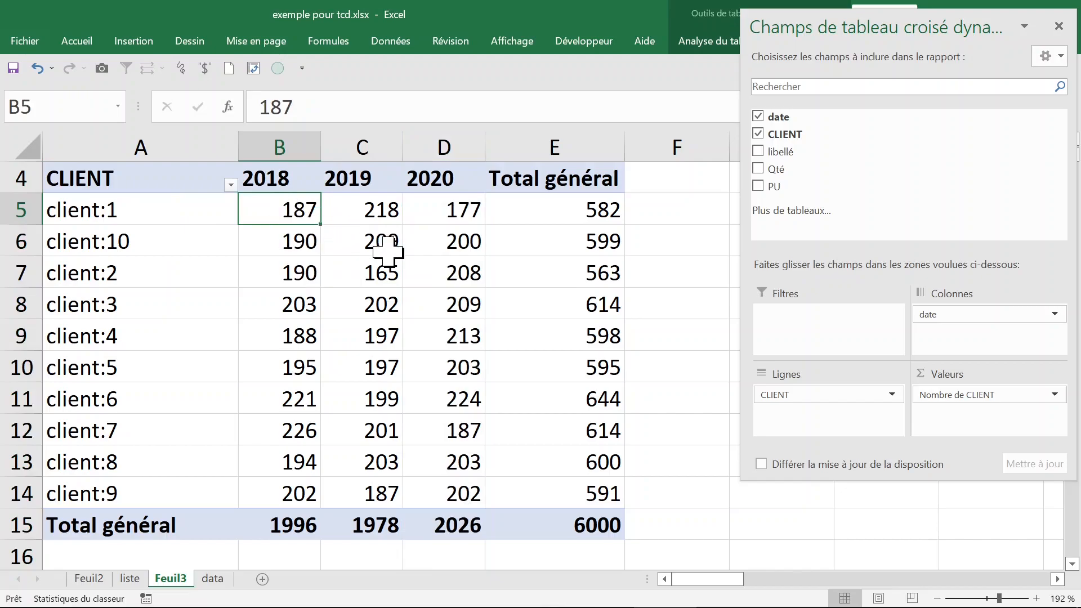
{"action": "scroll", "coordinate": [386, 247], "scroll_direction": "up", "scroll_amount": 1}
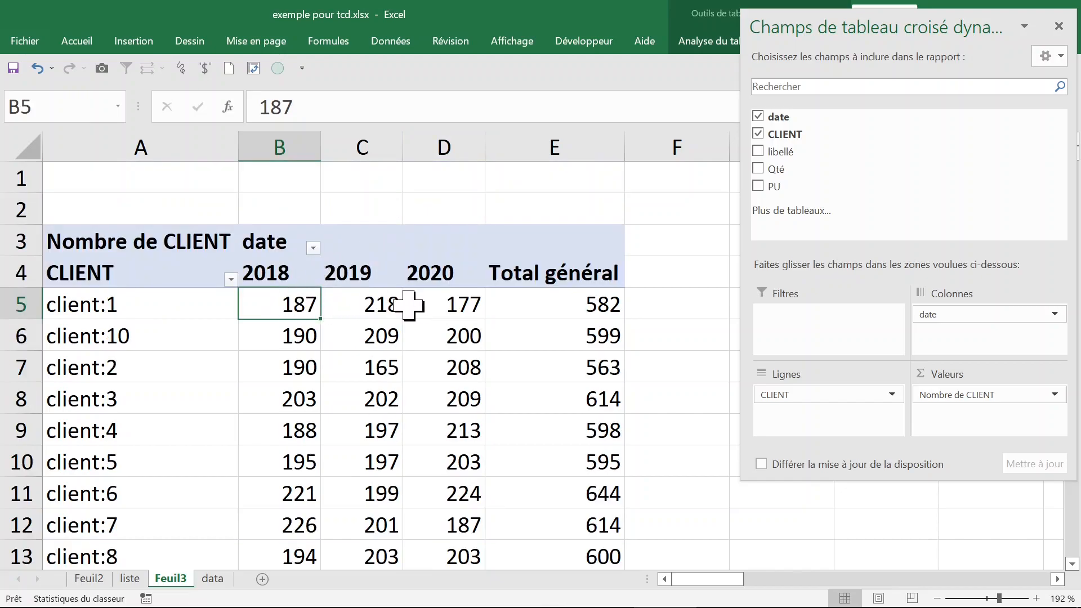
{"action": "left_click", "coordinate": [467, 305]}
{"action": "left_click", "coordinate": [555, 303]}
{"action": "left_click", "coordinate": [417, 303]}
{"action": "left_click", "coordinate": [357, 303]}
{"action": "left_click", "coordinate": [289, 305]}
{"action": "left_click", "coordinate": [169, 309]}
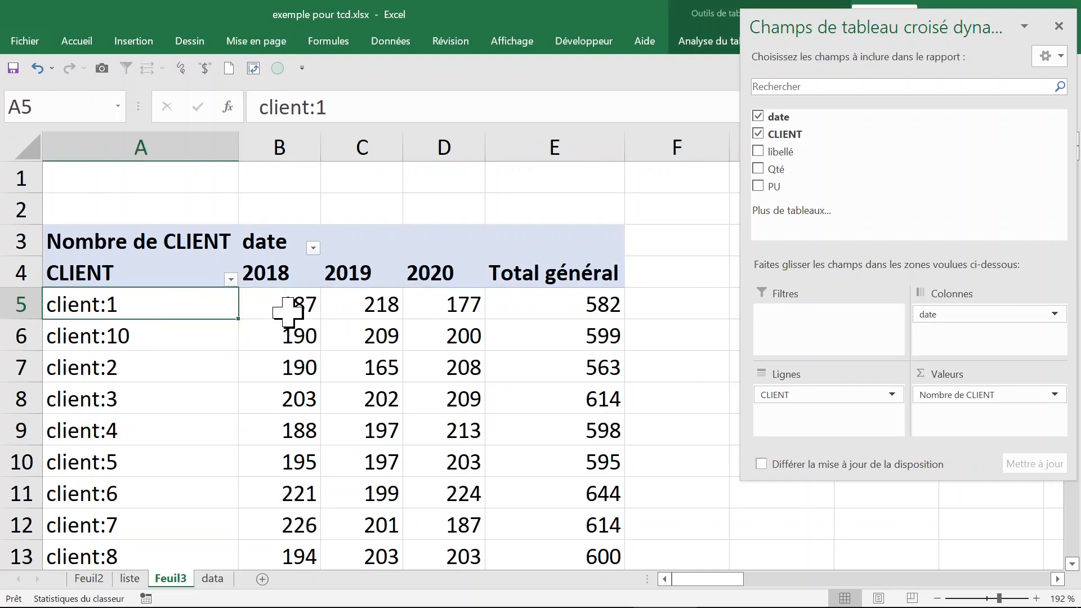
{"action": "left_click", "coordinate": [288, 310]}
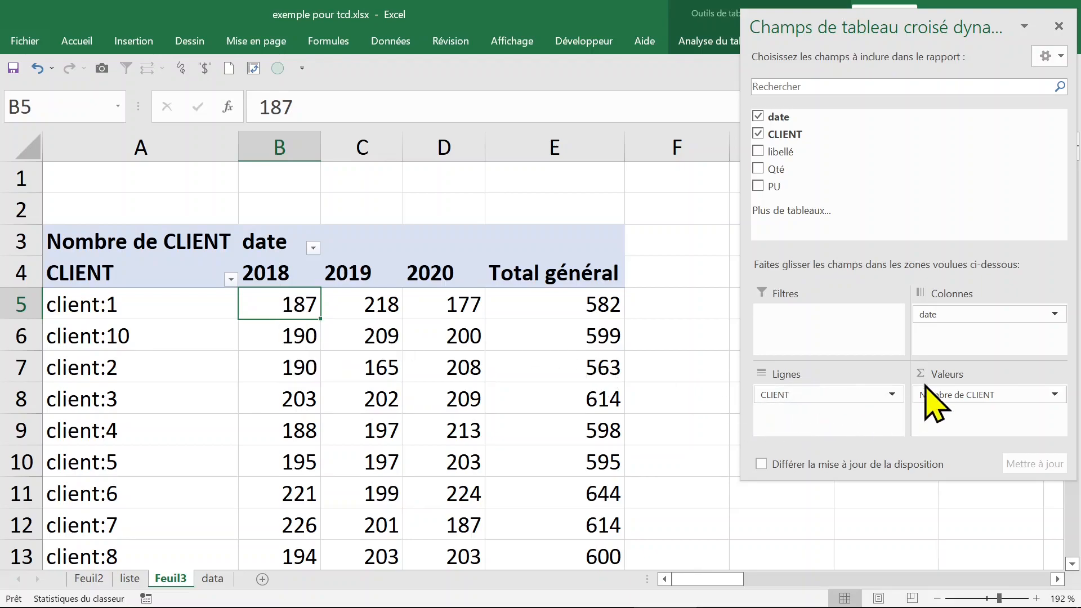
Replace the CLIENT count in the pivot table's values with the sum of Qté
{"action": "left_click_drag", "start_coordinate": [969, 397], "coordinate": [632, 229]}
{"action": "left_click_drag", "start_coordinate": [784, 172], "coordinate": [952, 425]}
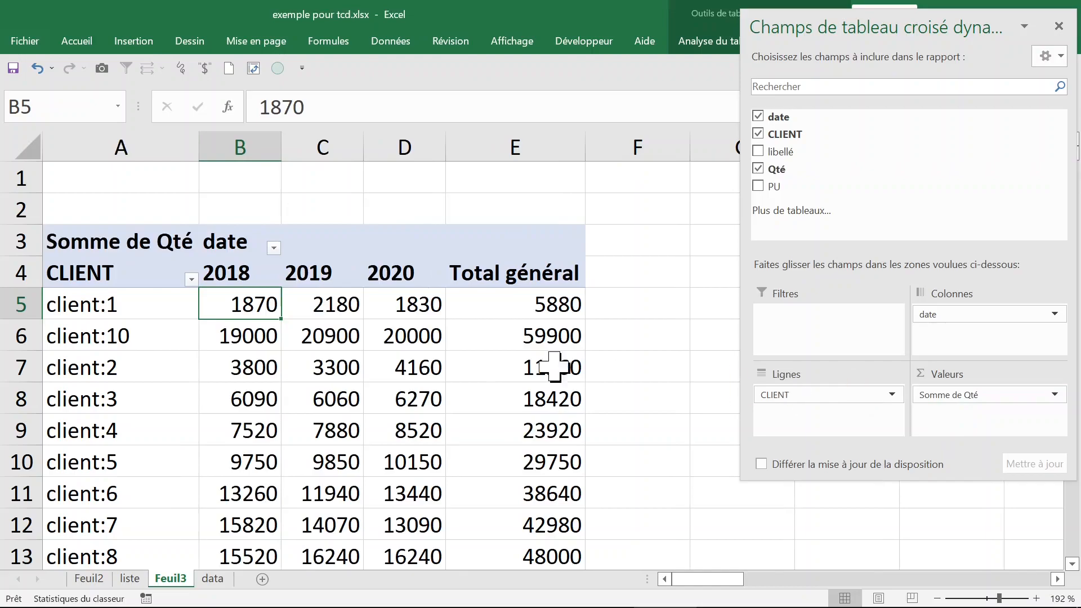
{"action": "mouse_move", "coordinate": [495, 361]}
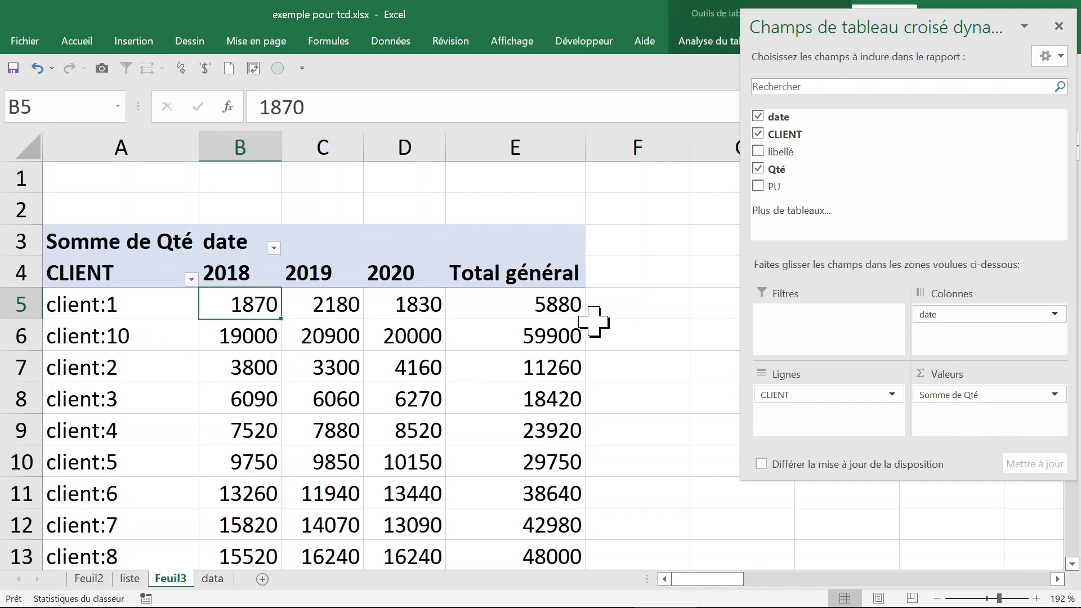
Put date back in the rows and CLIENT in the columns, and ungroup the years into individual dates
{"action": "left_click_drag", "start_coordinate": [932, 315], "coordinate": [959, 320]}
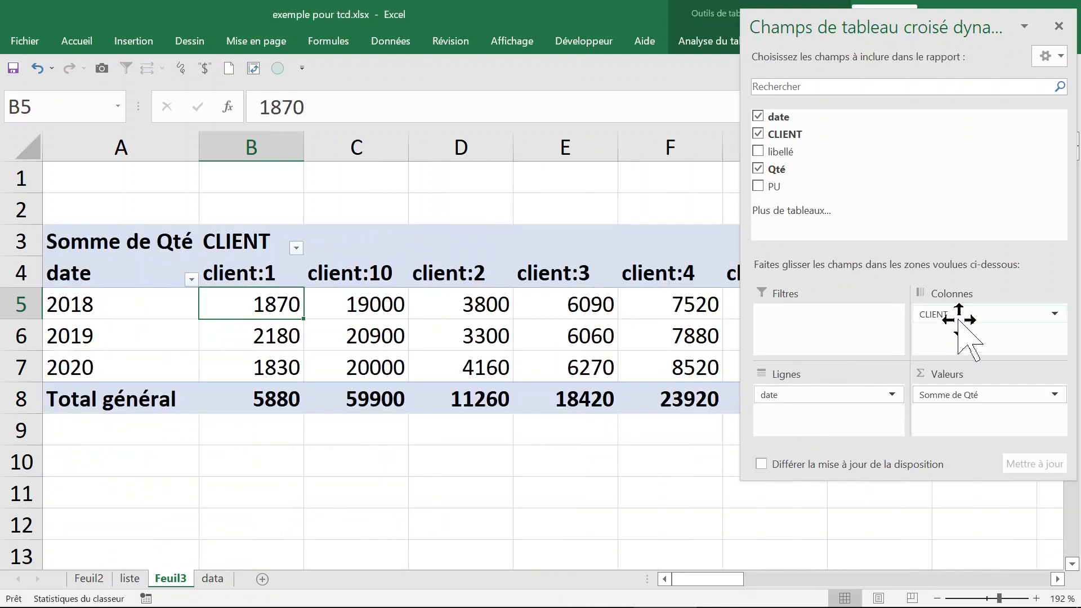
{"action": "left_click", "coordinate": [119, 308]}
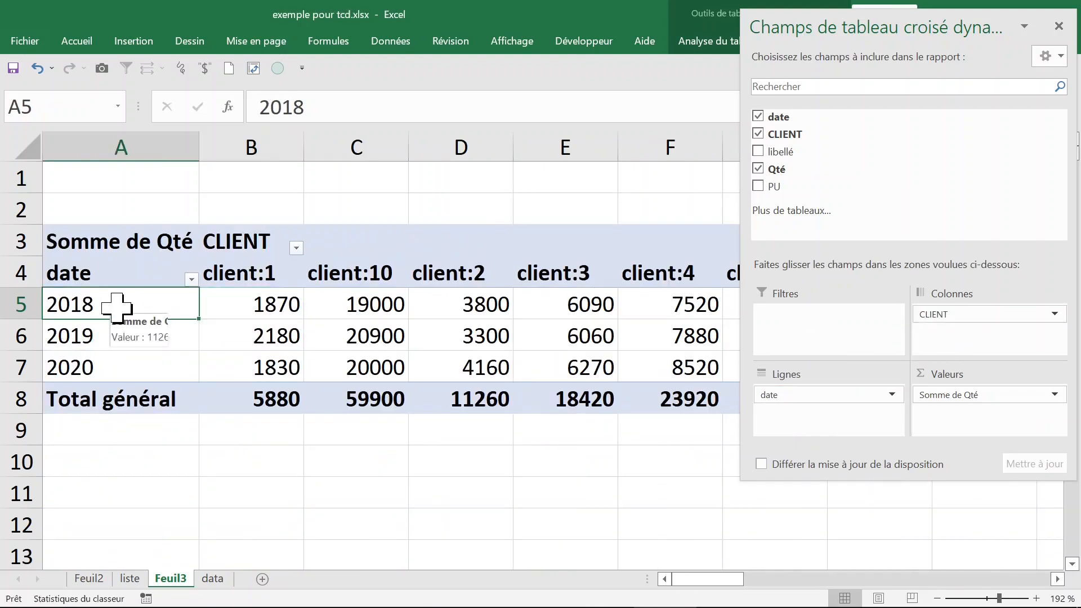
{"action": "right_click", "coordinate": [119, 308]}
{"action": "left_click", "coordinate": [169, 487]}
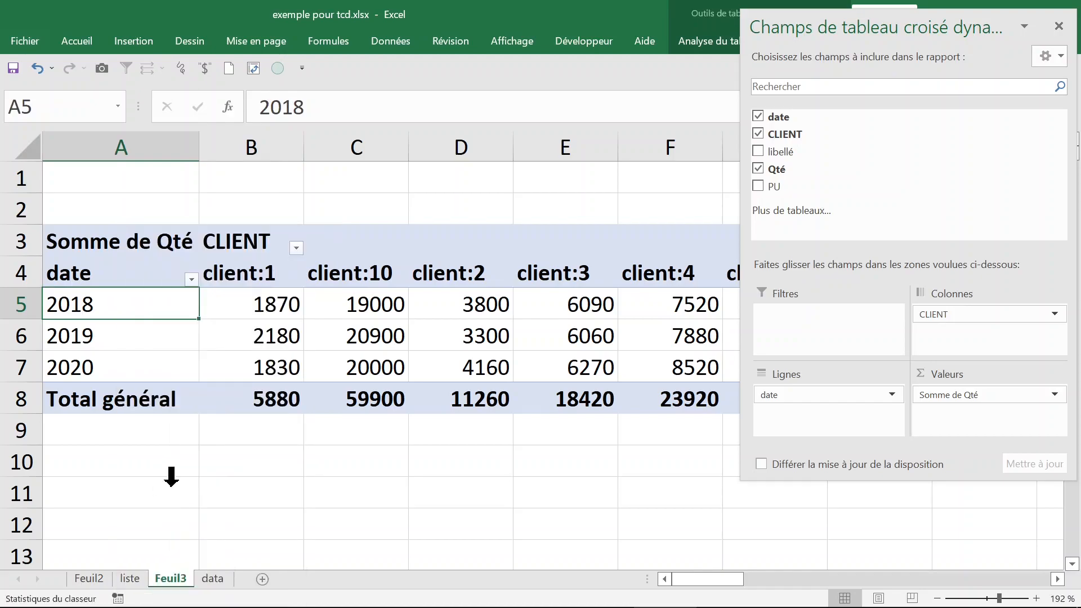
Group the row dates by Trimestres and Années, without Mois
{"action": "right_click", "coordinate": [142, 308]}
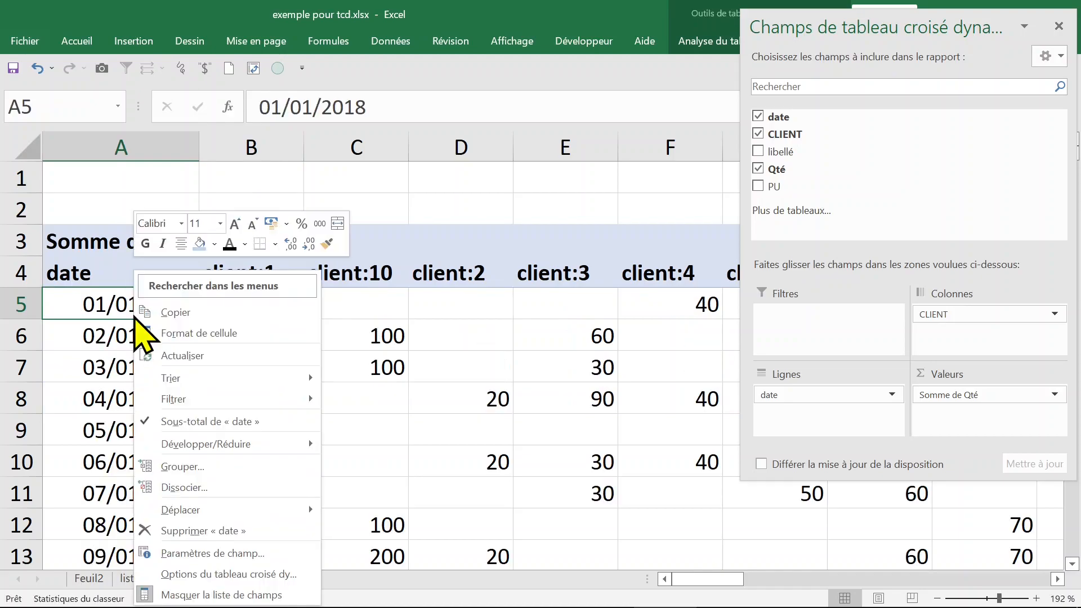
{"action": "left_click", "coordinate": [191, 467]}
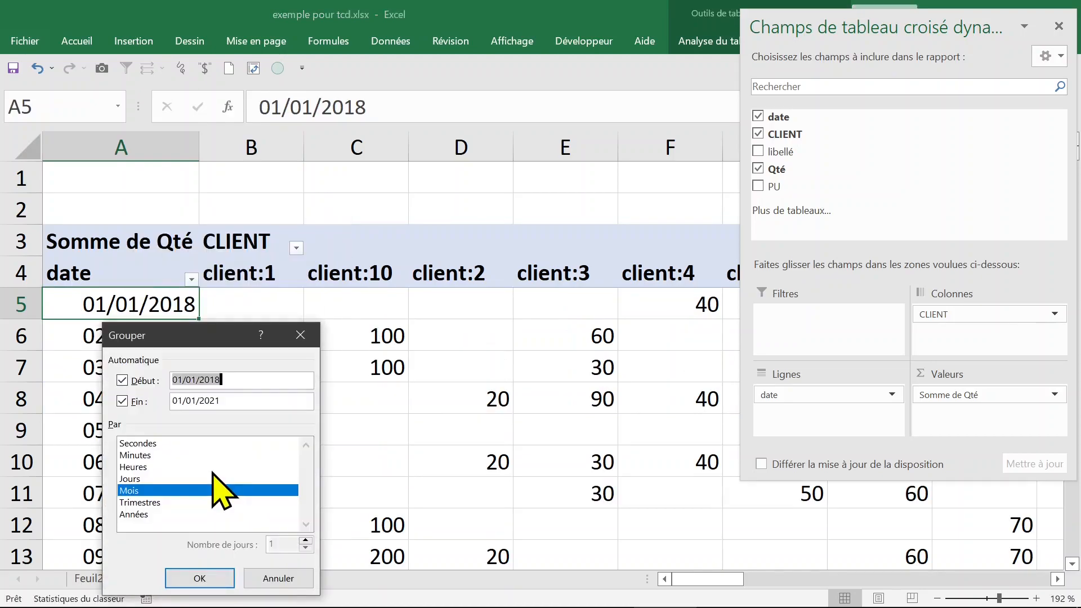
{"action": "left_click", "coordinate": [149, 505]}
{"action": "left_click", "coordinate": [144, 515]}
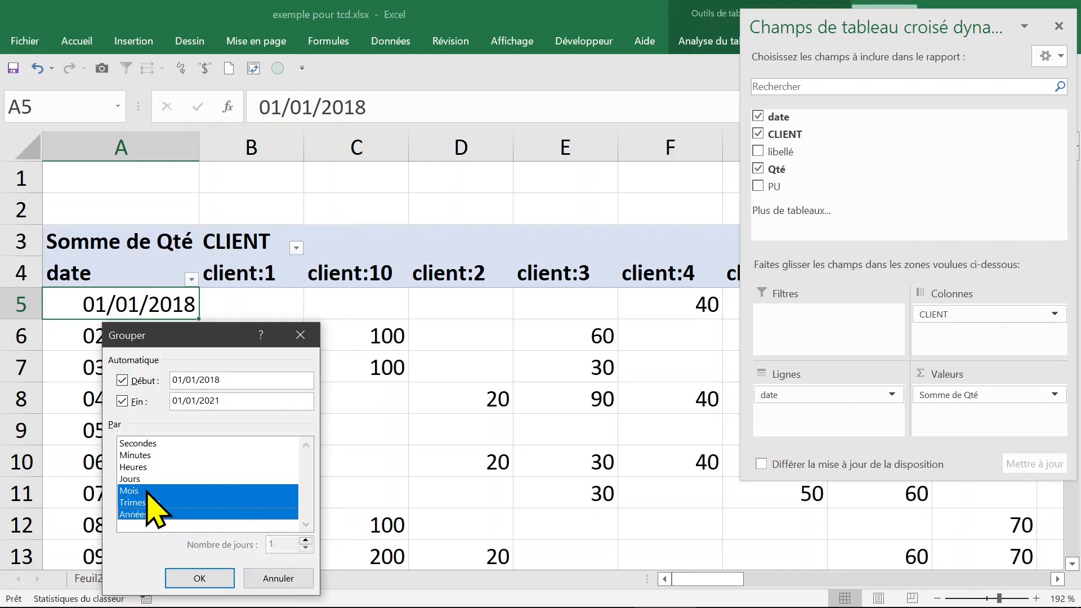
{"action": "left_click", "coordinate": [145, 492]}
{"action": "left_click", "coordinate": [198, 579]}
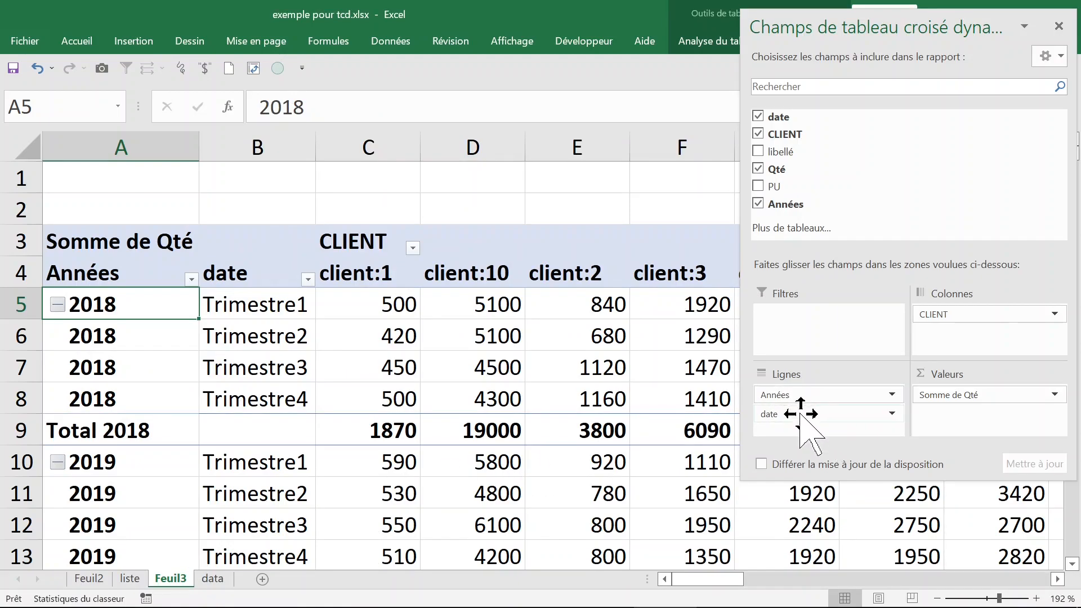
Move the quarterly date field from the rows to the report filters and close the field list
{"action": "left_click_drag", "start_coordinate": [801, 414], "coordinate": [802, 314]}
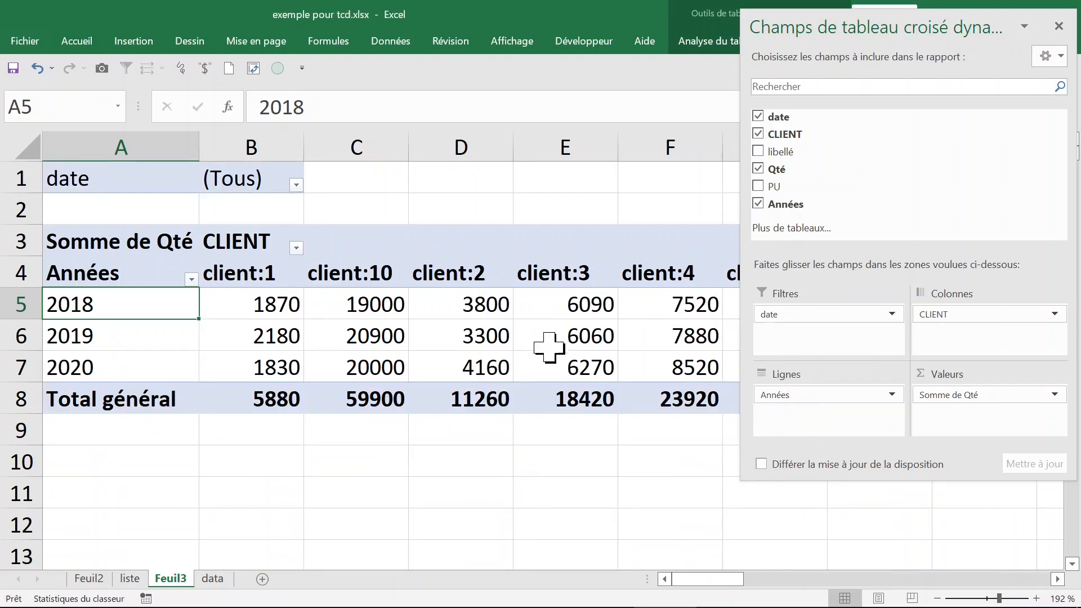
{"action": "left_click", "coordinate": [485, 336]}
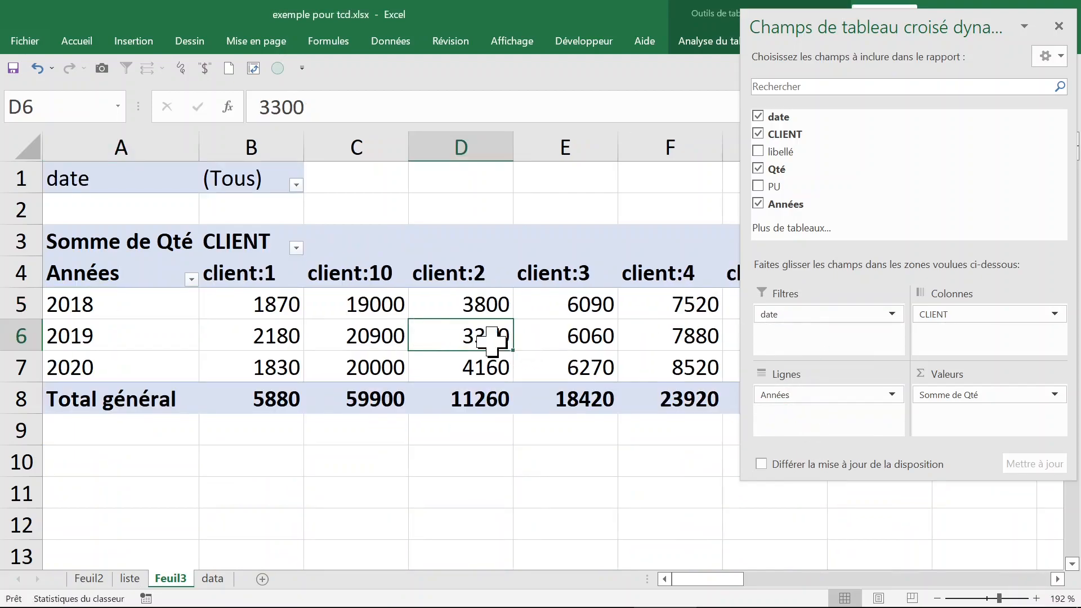
{"action": "left_click", "coordinate": [1059, 27]}
Review the quarter choices offered by the date report filter without changing its selection
{"action": "left_click", "coordinate": [295, 186]}
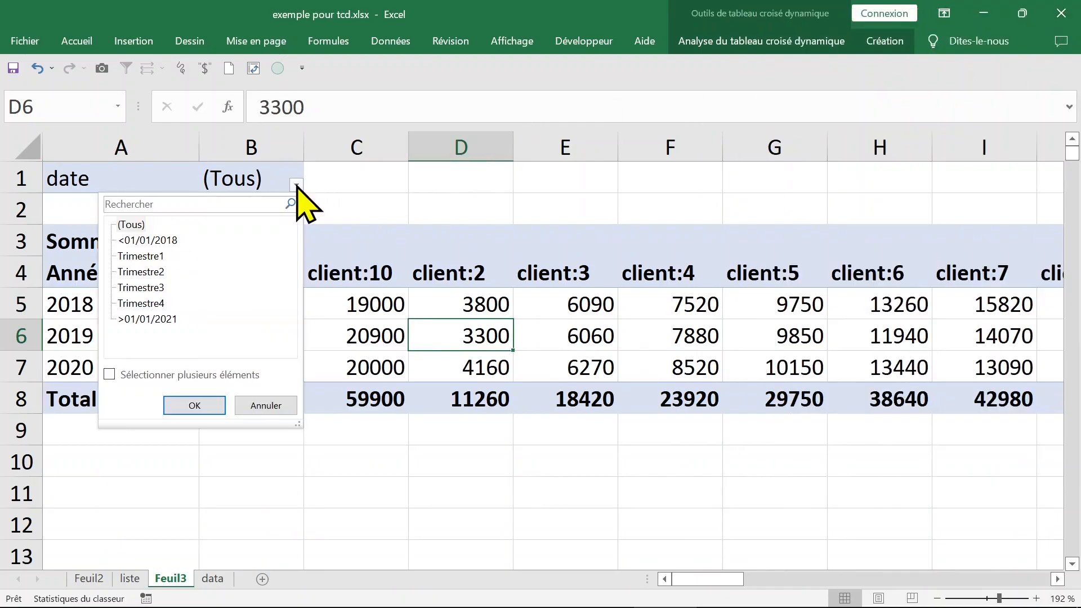
{"action": "left_click", "coordinate": [344, 206]}
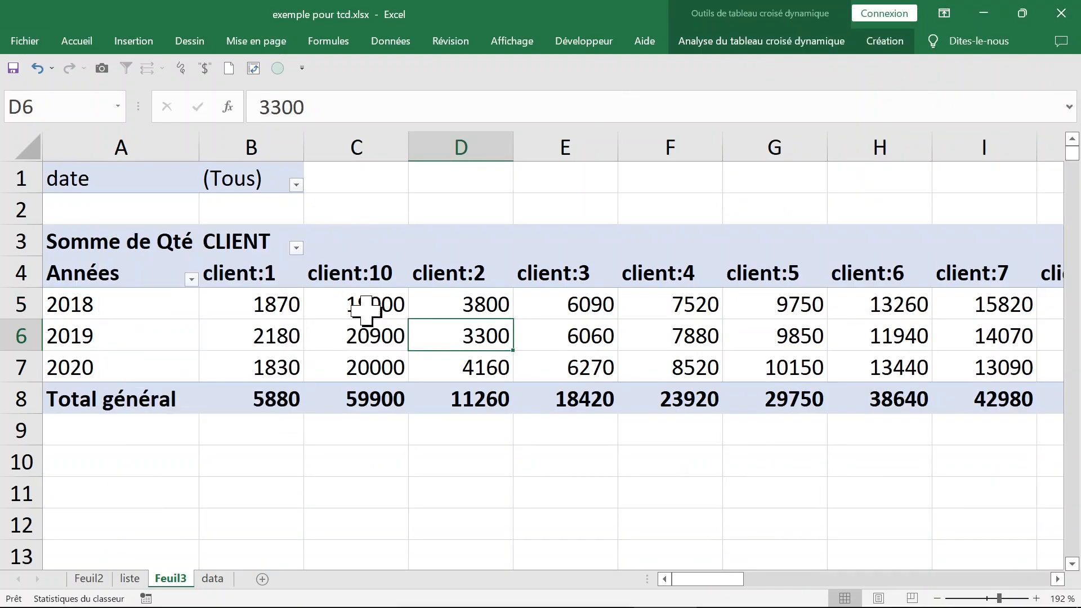
{"action": "left_click", "coordinate": [152, 273]}
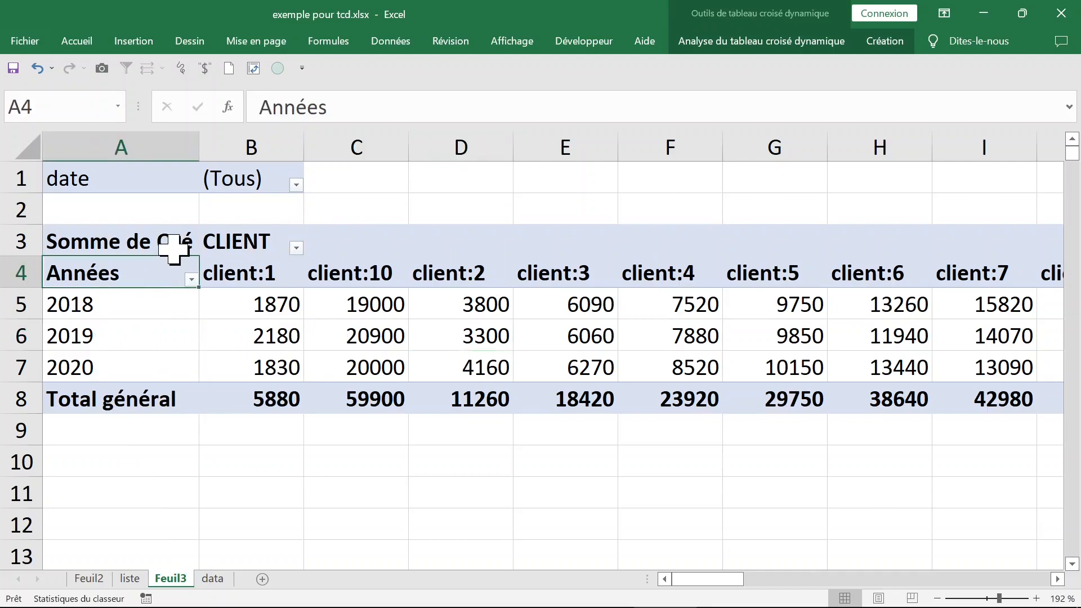
Replace Somme de Qté in the pivot table's values with the count of libellé
{"action": "left_click", "coordinate": [181, 245]}
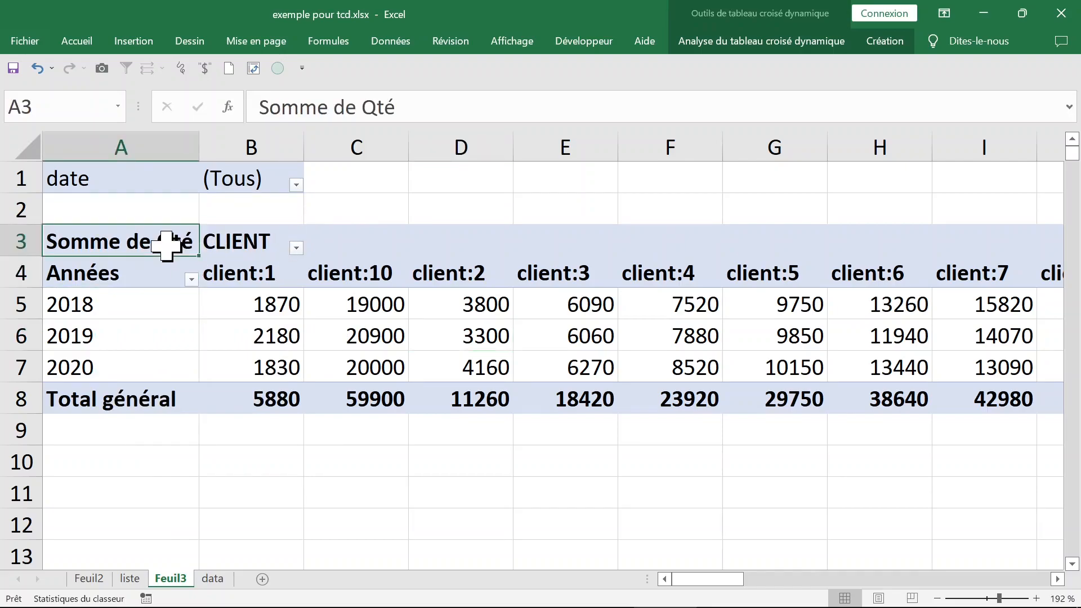
{"action": "left_click", "coordinate": [276, 309]}
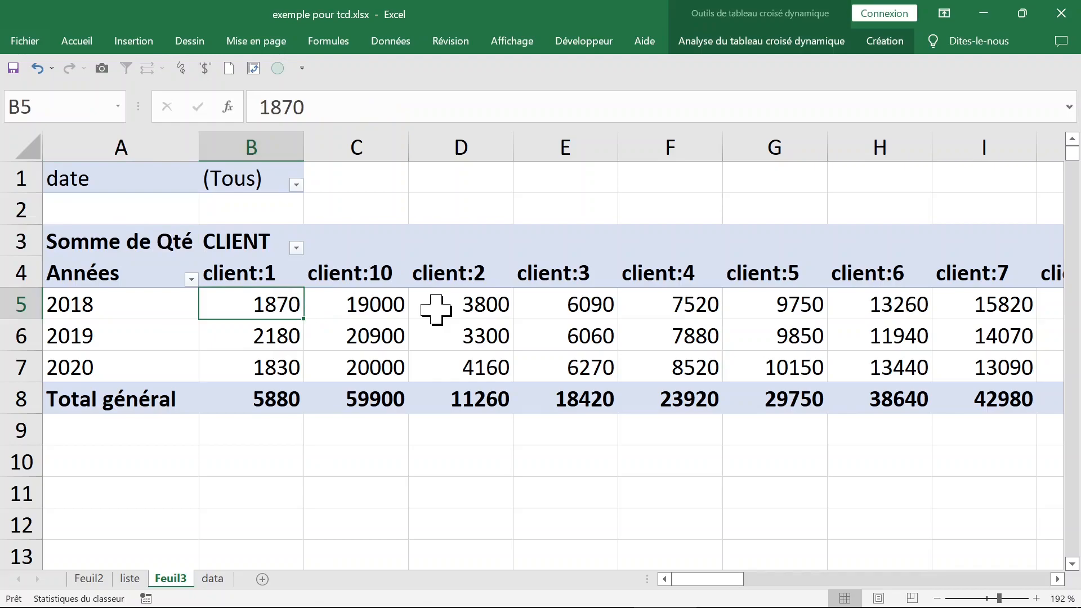
{"action": "mouse_move", "coordinate": [437, 309]}
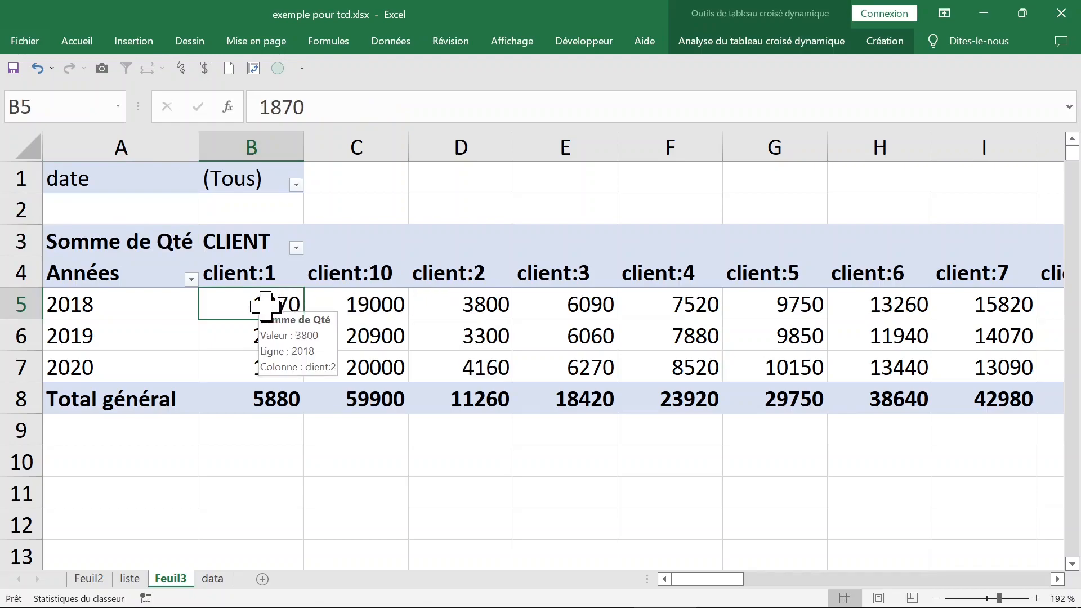
{"action": "right_click", "coordinate": [261, 308]}
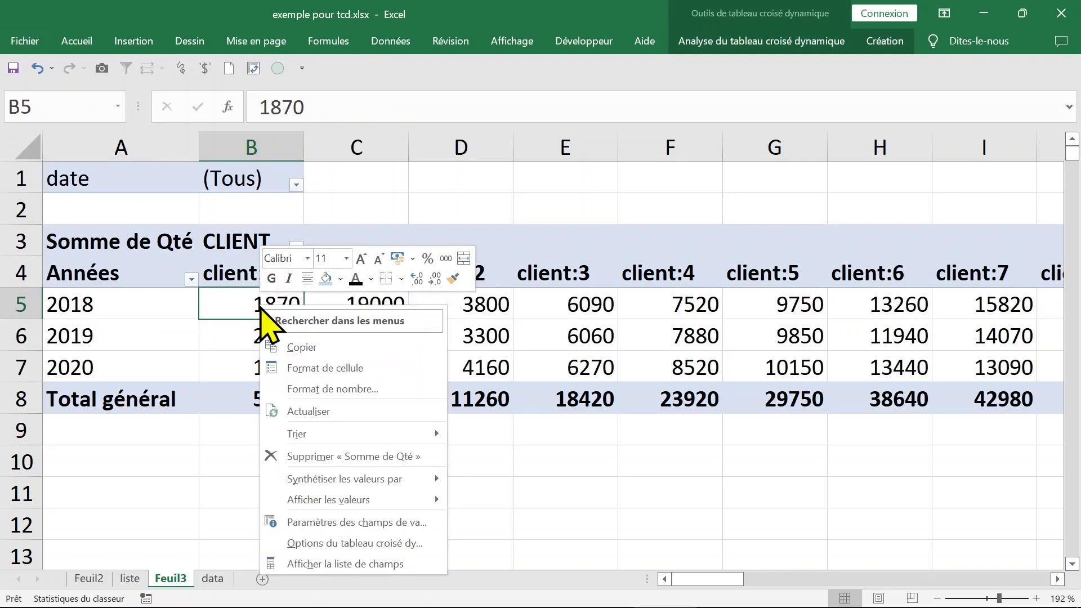
{"action": "left_click", "coordinate": [337, 564]}
{"action": "left_click_drag", "start_coordinate": [979, 396], "coordinate": [647, 449]}
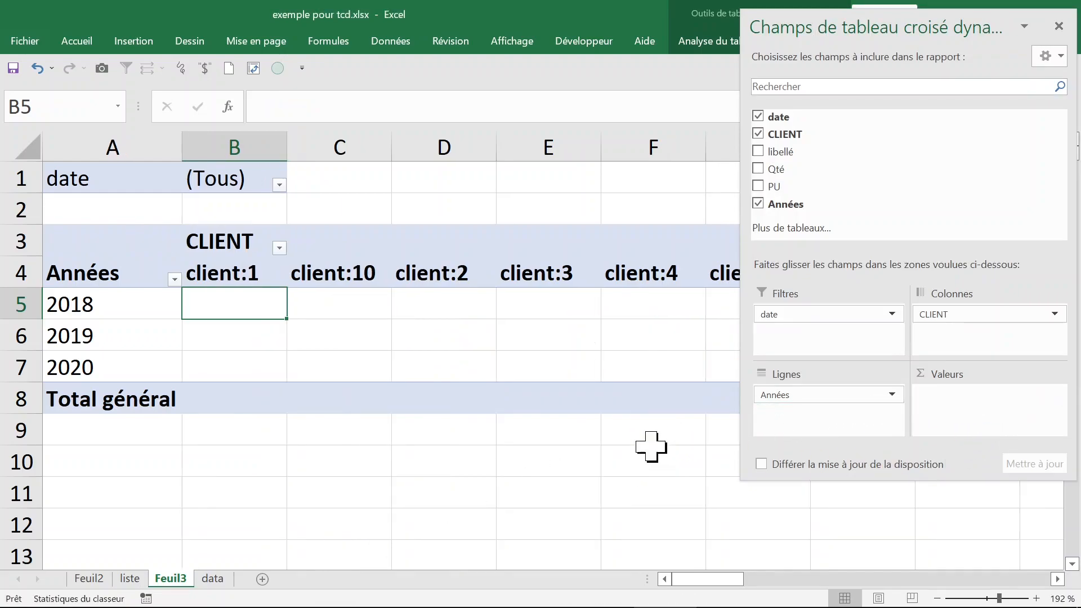
{"action": "left_click_drag", "start_coordinate": [811, 150], "coordinate": [958, 395]}
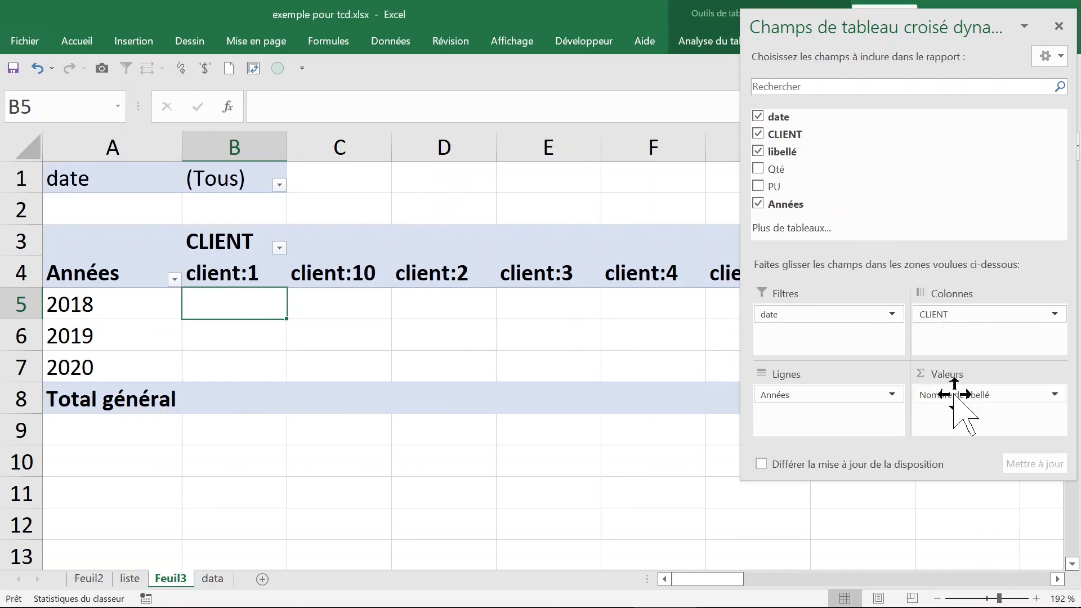
{"action": "left_click", "coordinate": [535, 500]}
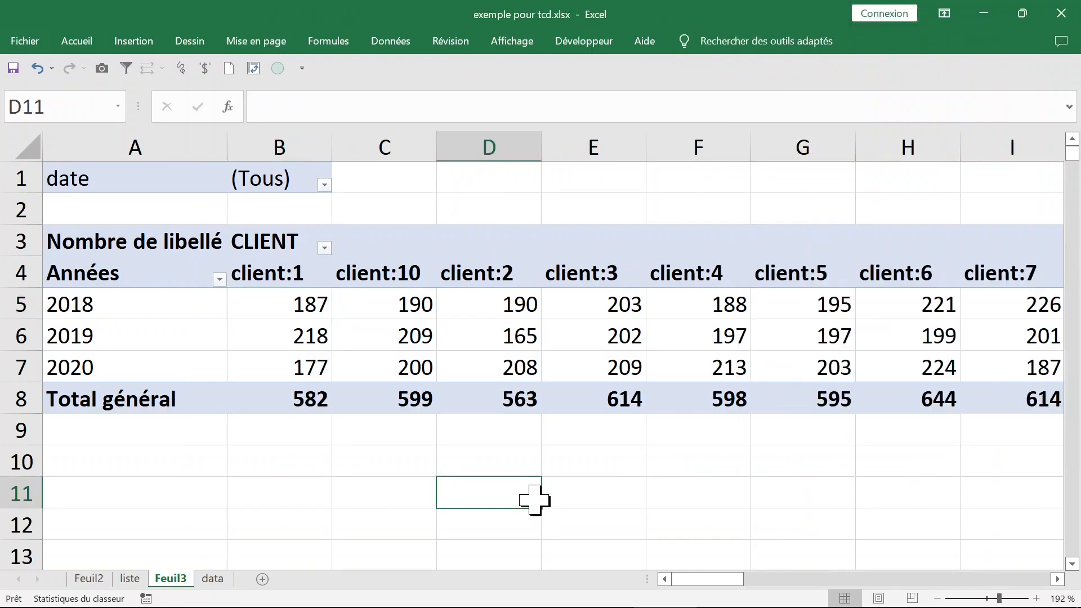
Swap the pivot table's axes so CLIENT is in the rows and Années in the columns
{"action": "left_click_drag", "start_coordinate": [732, 580], "coordinate": [608, 567]}
{"action": "left_click", "coordinate": [451, 337]}
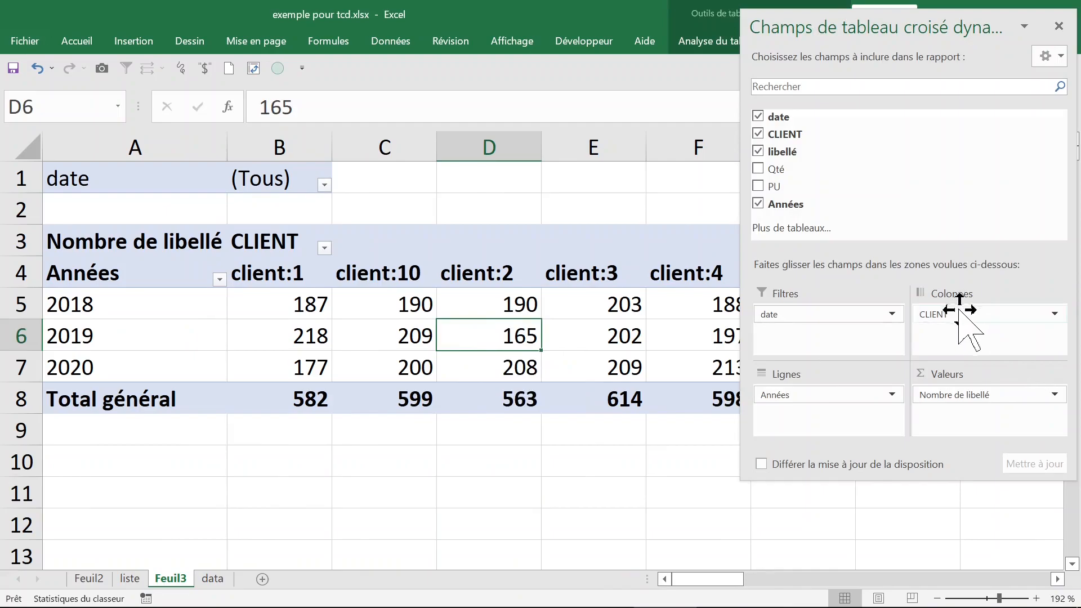
{"action": "mouse_move", "coordinate": [964, 317]}
{"action": "left_mouse_down"}
{"action": "mouse_move", "coordinate": [845, 418]}
{"action": "mouse_move", "coordinate": [811, 423]}
{"action": "mouse_move", "coordinate": [980, 332]}
{"action": "mouse_move", "coordinate": [977, 324]}
{"action": "left_mouse_up"}
{"action": "left_click", "coordinate": [623, 210]}
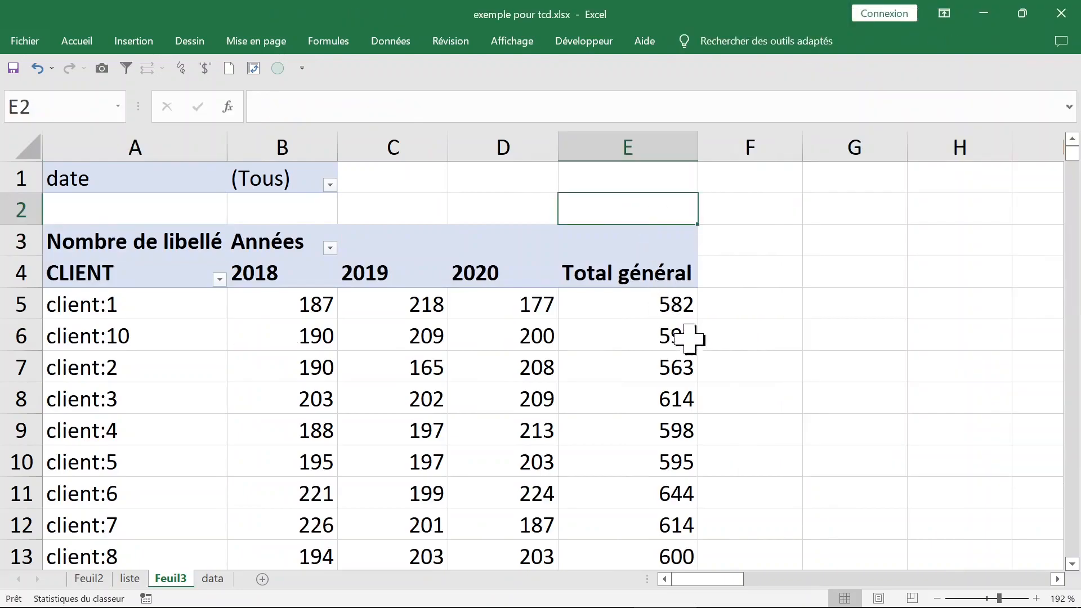
{"action": "scroll", "coordinate": [732, 347], "scroll_direction": "down", "scroll_amount": 4}
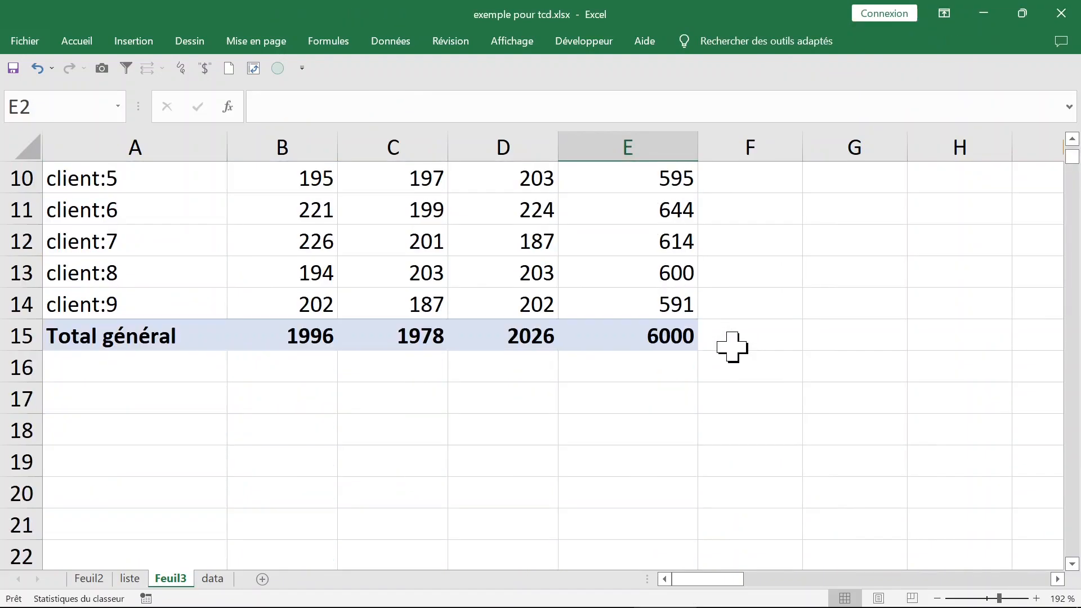
{"action": "scroll", "coordinate": [733, 348], "scroll_direction": "up", "scroll_amount": 4}
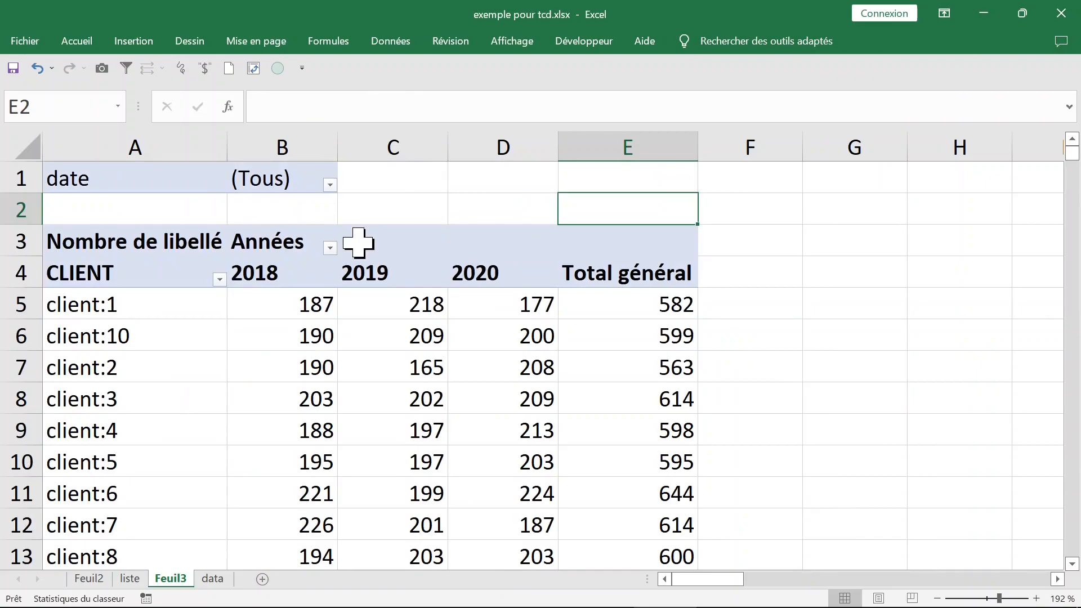
Filter the report on Trimestre1 with the date report filter
{"action": "left_click", "coordinate": [328, 185]}
{"action": "left_click", "coordinate": [192, 256]}
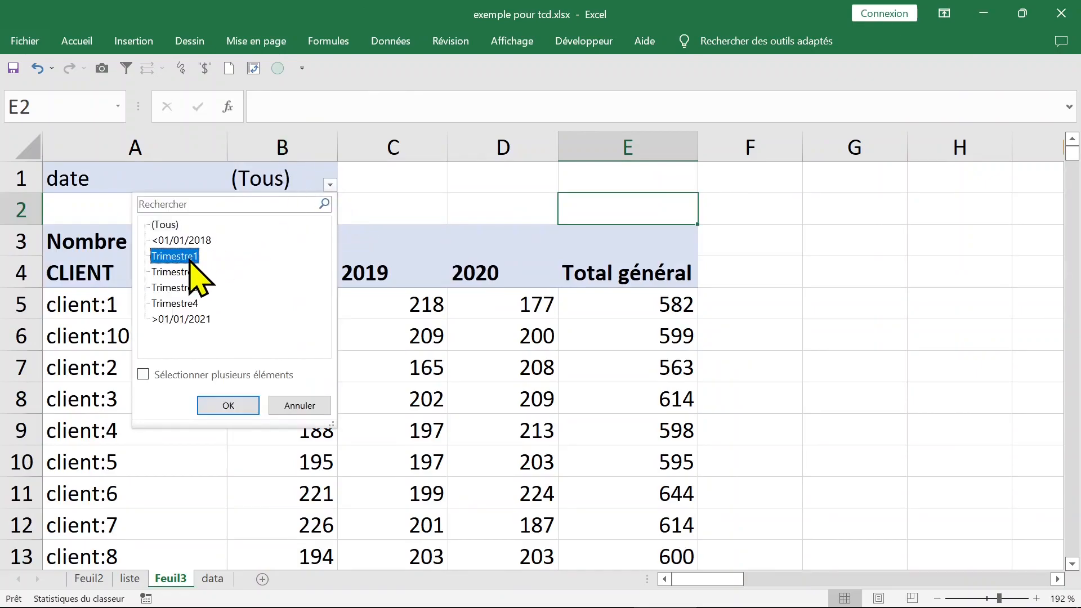
{"action": "left_click", "coordinate": [232, 398]}
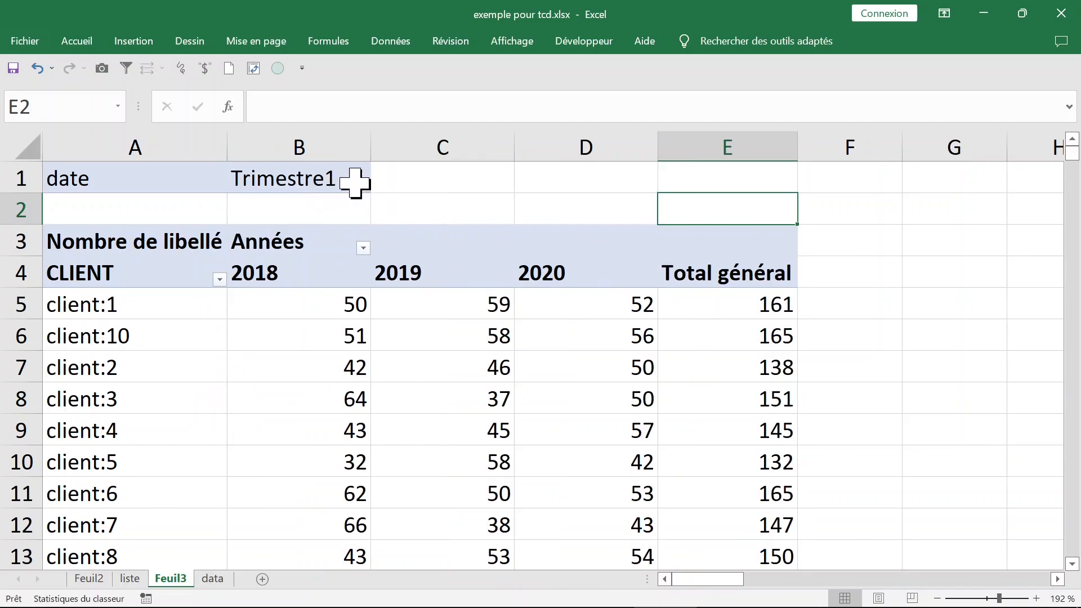
Switch the date report filter to Trimestre2 and check the client totals
{"action": "left_click", "coordinate": [363, 185]}
{"action": "left_click", "coordinate": [230, 273]}
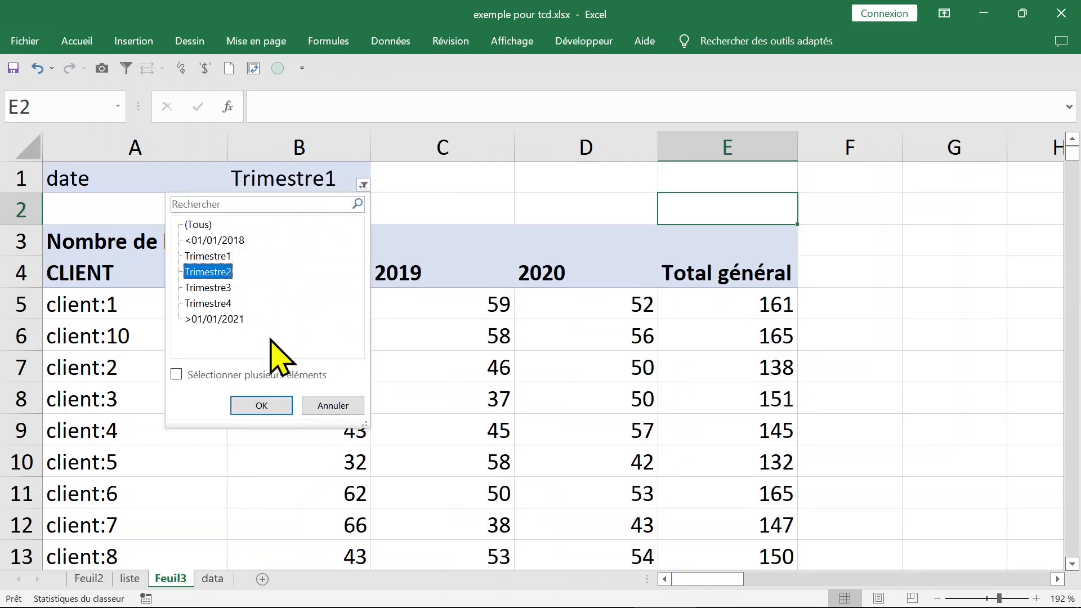
{"action": "left_click", "coordinate": [280, 403]}
{"action": "scroll", "coordinate": [553, 325], "scroll_direction": "down", "scroll_amount": 4}
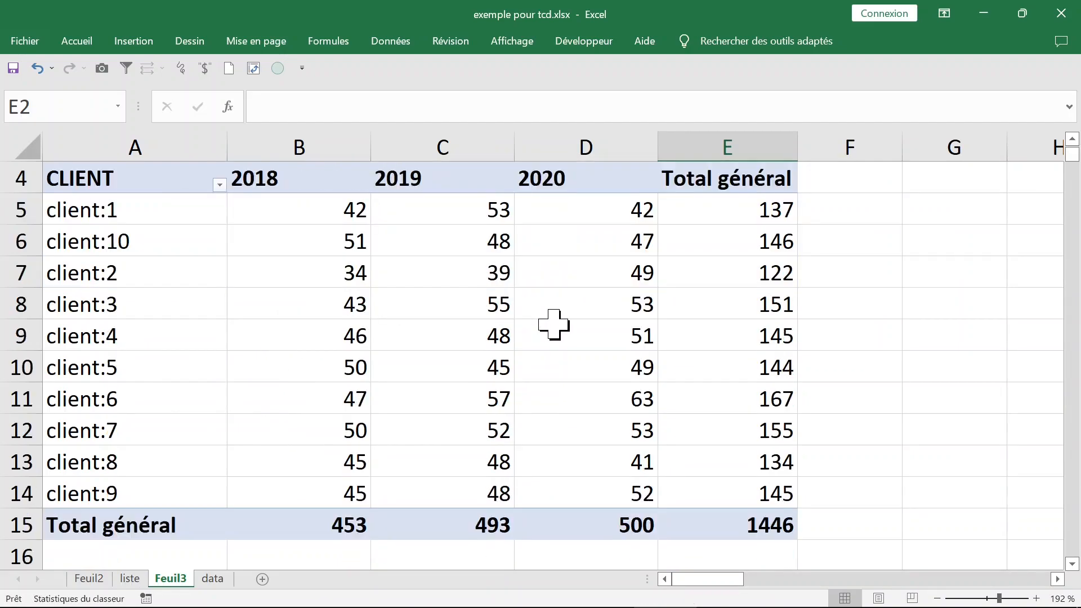
{"action": "scroll", "coordinate": [554, 325], "scroll_direction": "up", "scroll_amount": 4}
Move the quarterly date field from the report filters to the rows above CLIENT and close the field list
{"action": "left_click", "coordinate": [318, 326]}
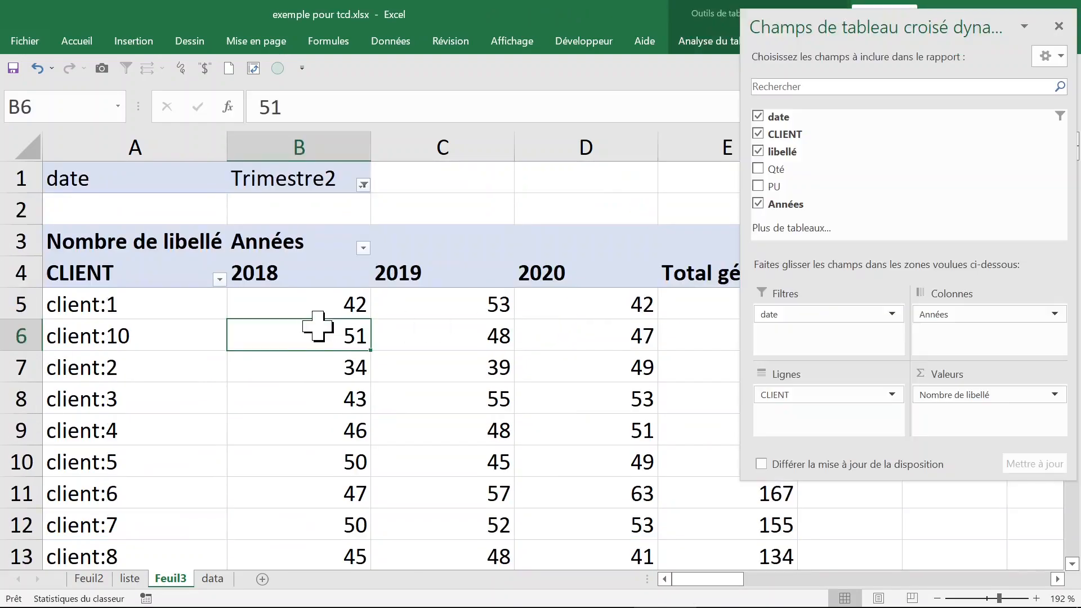
{"action": "left_click_drag", "start_coordinate": [816, 313], "coordinate": [811, 376]}
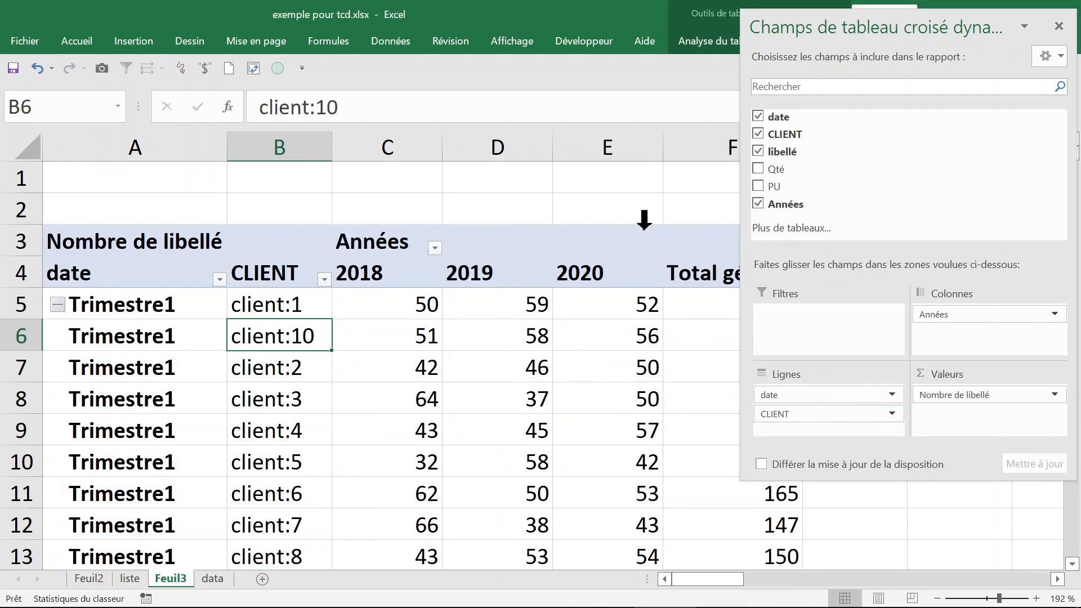
{"action": "left_click", "coordinate": [1059, 26]}
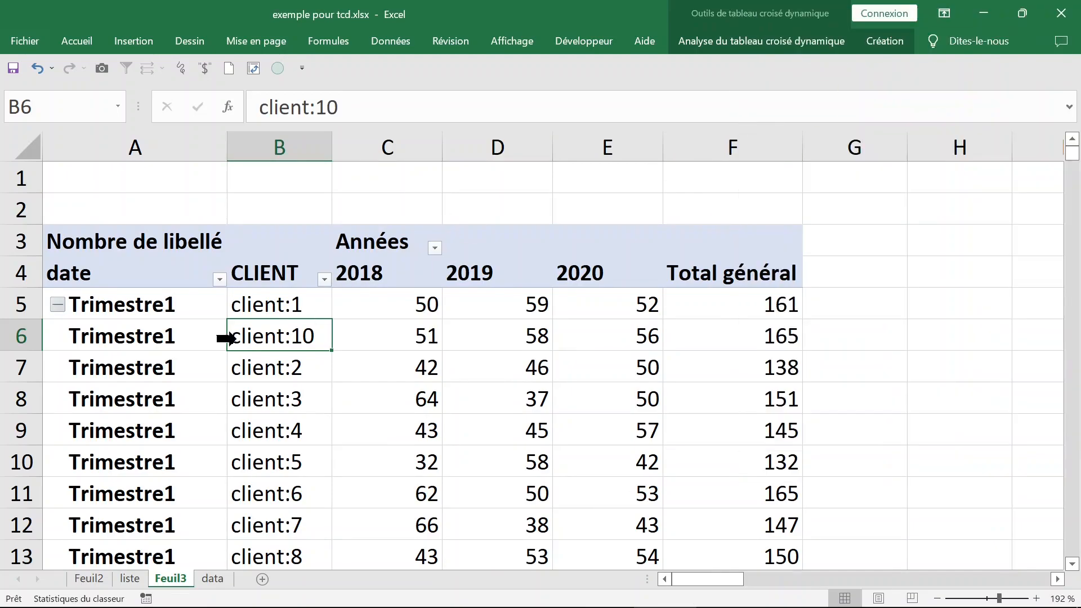
Examine how the rows break down the libellé counts by quarter and client across the years
{"action": "scroll", "coordinate": [227, 339], "scroll_direction": "down", "scroll_amount": 3}
{"action": "scroll", "coordinate": [225, 338], "scroll_direction": "down", "scroll_amount": 11}
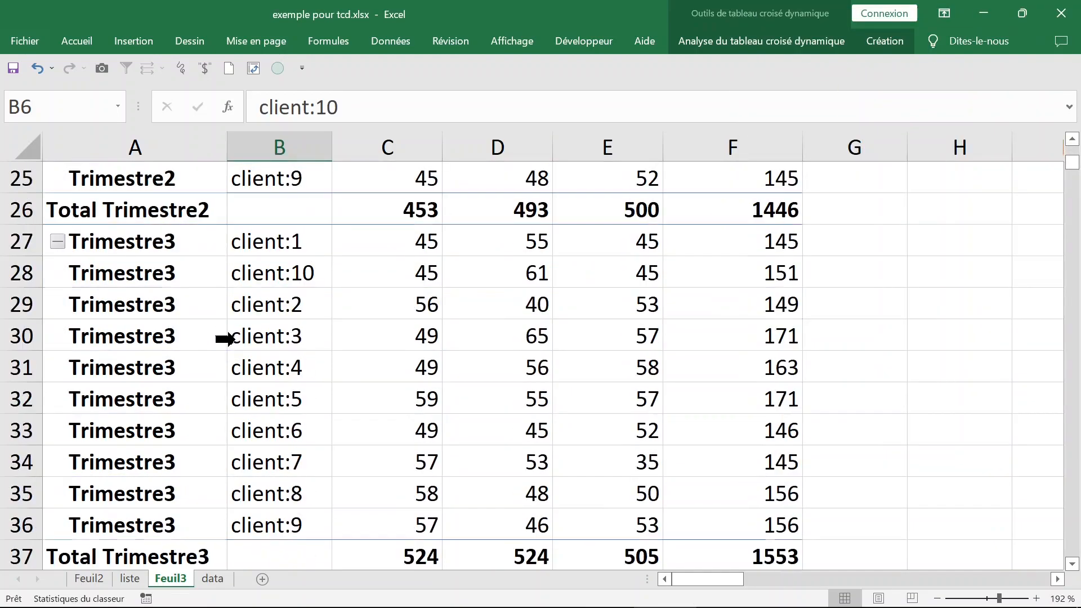
{"action": "scroll", "coordinate": [226, 338], "scroll_direction": "up", "scroll_amount": 3}
{"action": "scroll", "coordinate": [225, 339], "scroll_direction": "up", "scroll_amount": 11}
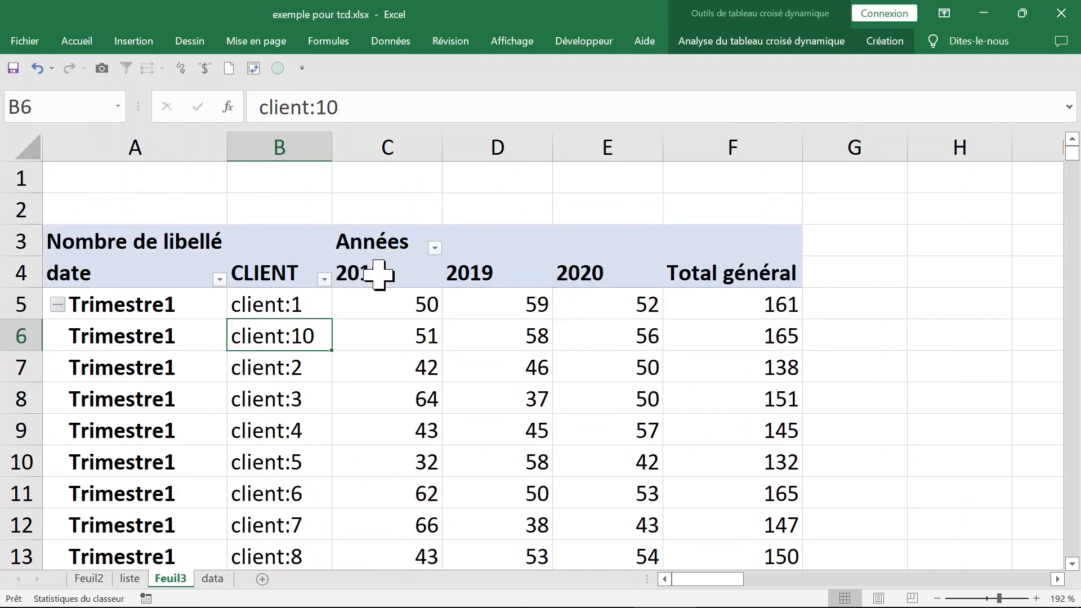
{"action": "left_click", "coordinate": [179, 307]}
{"action": "left_click", "coordinate": [359, 307]}
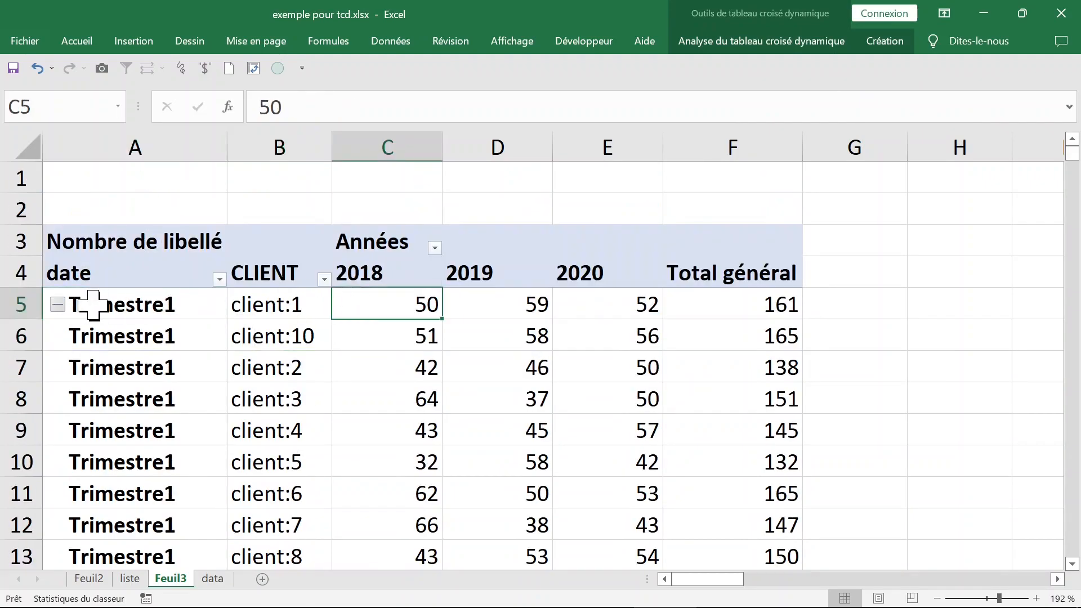
{"action": "left_click", "coordinate": [11, 304]}
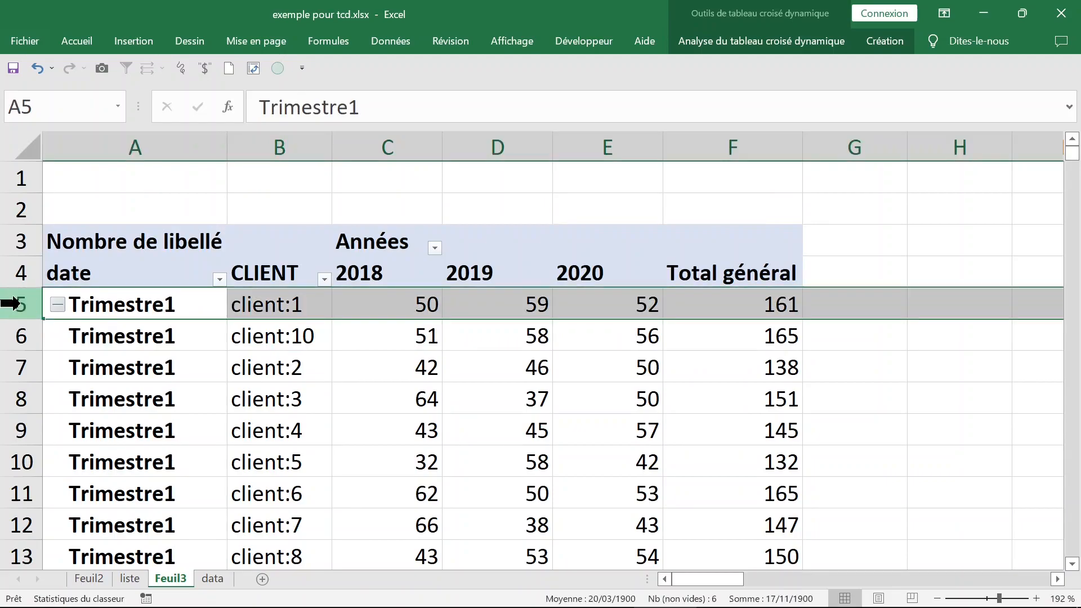
{"action": "left_click", "coordinate": [42, 342]}
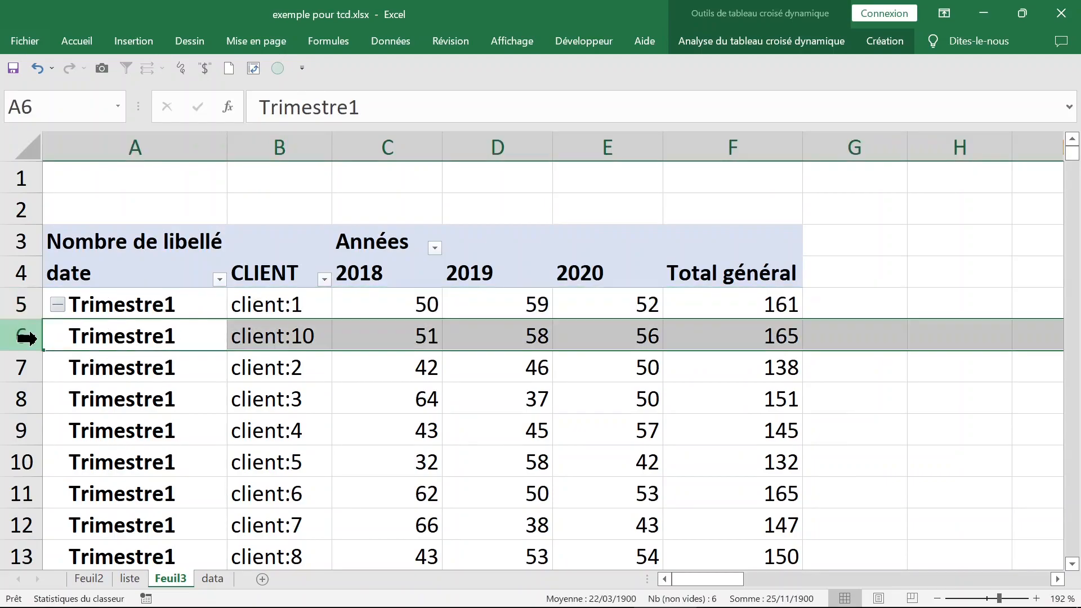
{"action": "scroll", "coordinate": [222, 382], "scroll_direction": "down", "scroll_amount": 3}
{"action": "scroll", "coordinate": [222, 382], "scroll_direction": "up", "scroll_amount": 3}
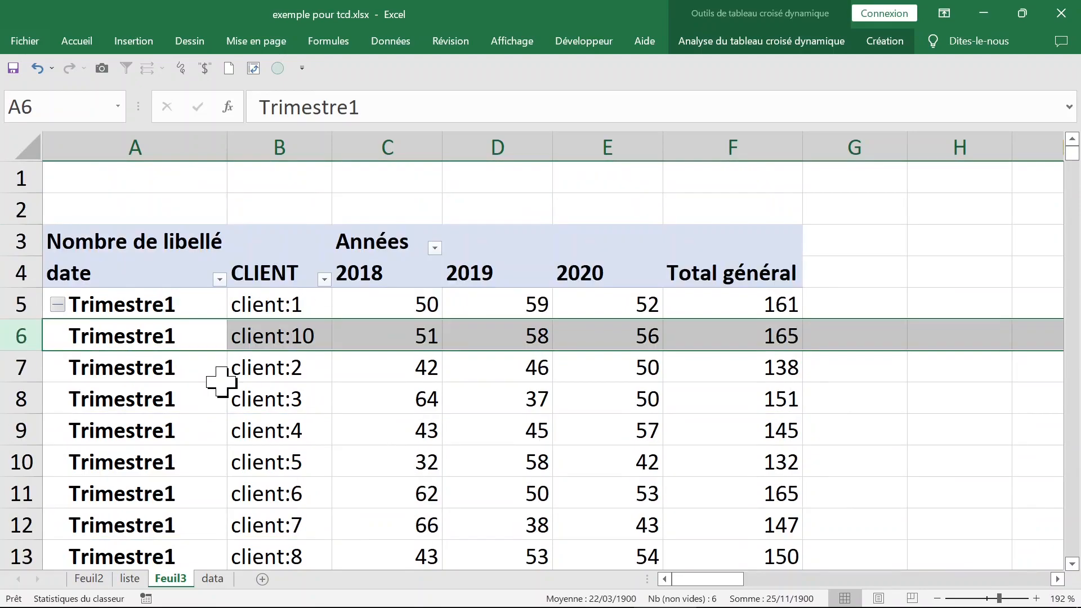
{"action": "left_click", "coordinate": [327, 376]}
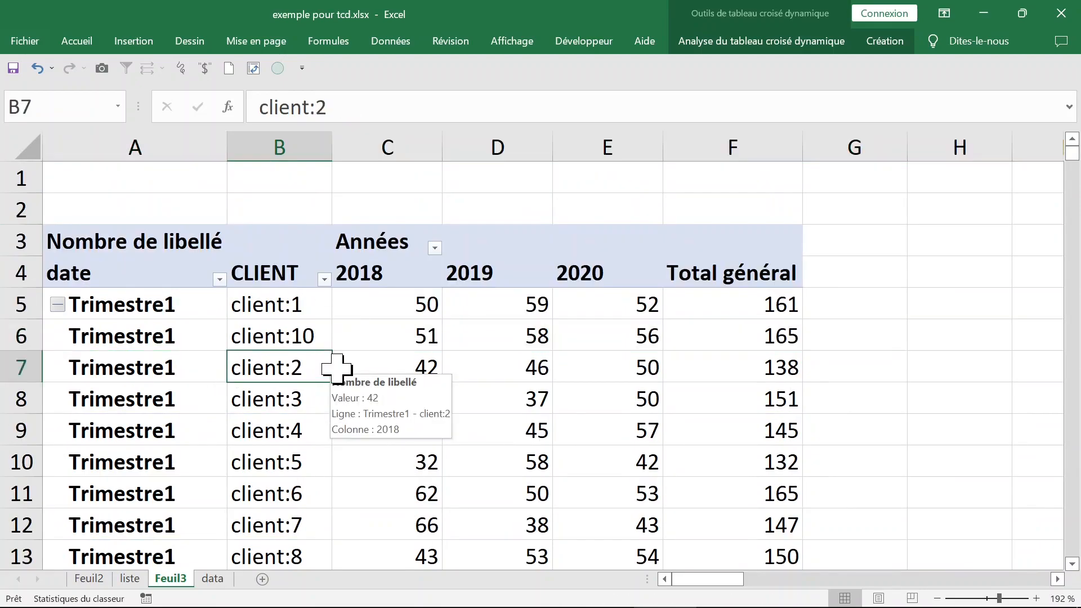
Rearrange the pivot table with Années in the rows, date in the columns and CLIENT as report filter
{"action": "right_click", "coordinate": [407, 311]}
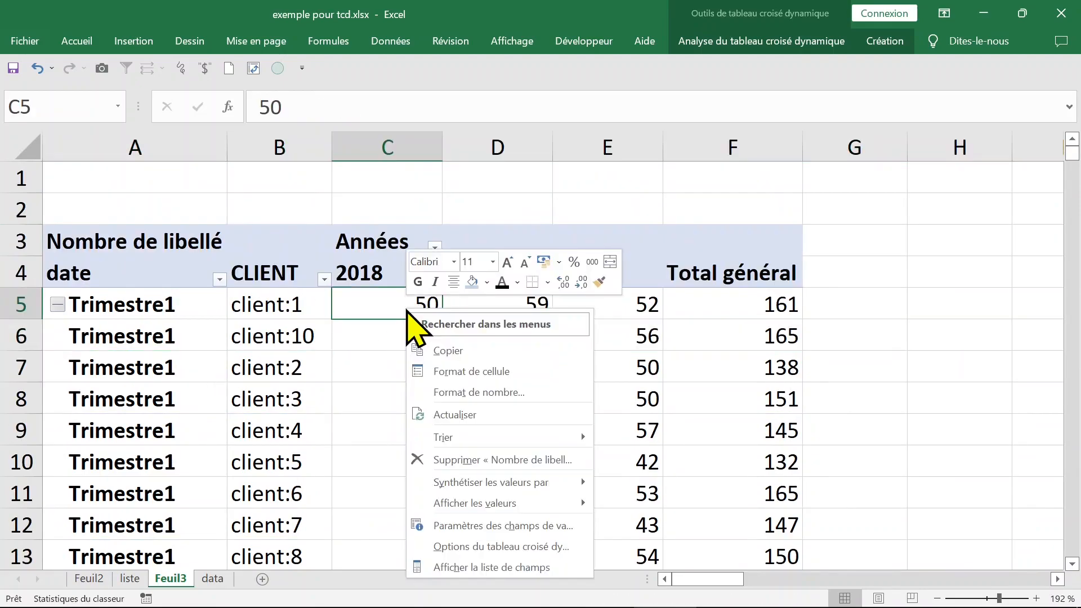
{"action": "left_click", "coordinate": [504, 567]}
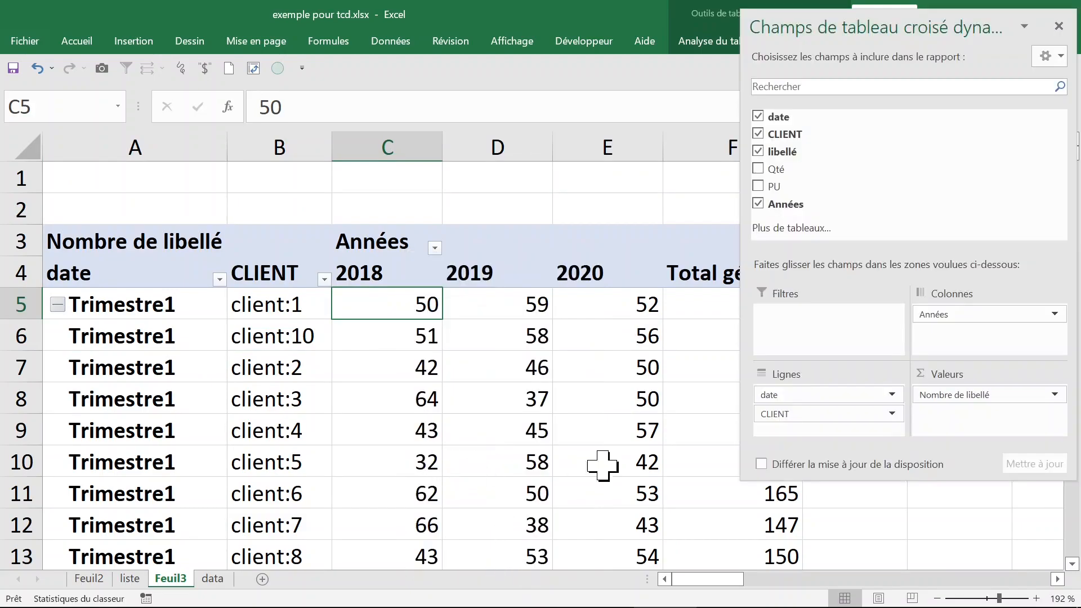
{"action": "mouse_move", "coordinate": [935, 315]}
{"action": "left_mouse_down"}
{"action": "mouse_move", "coordinate": [892, 354]}
{"action": "mouse_move", "coordinate": [886, 400]}
{"action": "mouse_move", "coordinate": [815, 401]}
{"action": "mouse_move", "coordinate": [816, 417]}
{"action": "mouse_move", "coordinate": [938, 372]}
{"action": "mouse_move", "coordinate": [948, 333]}
{"action": "left_mouse_up"}
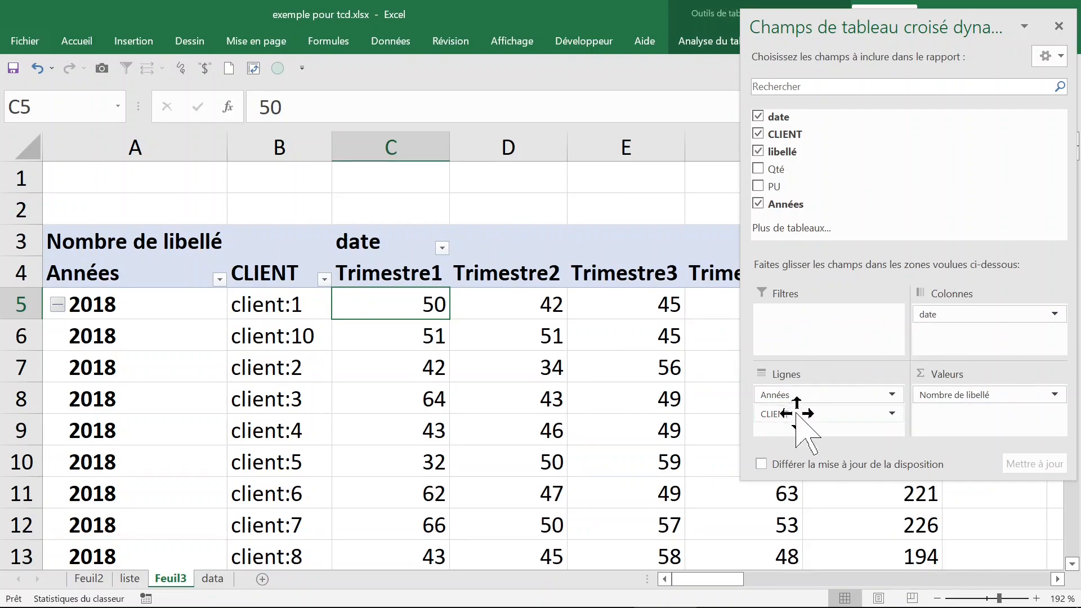
{"action": "left_click_drag", "start_coordinate": [791, 415], "coordinate": [796, 316]}
{"action": "left_click", "coordinate": [458, 217]}
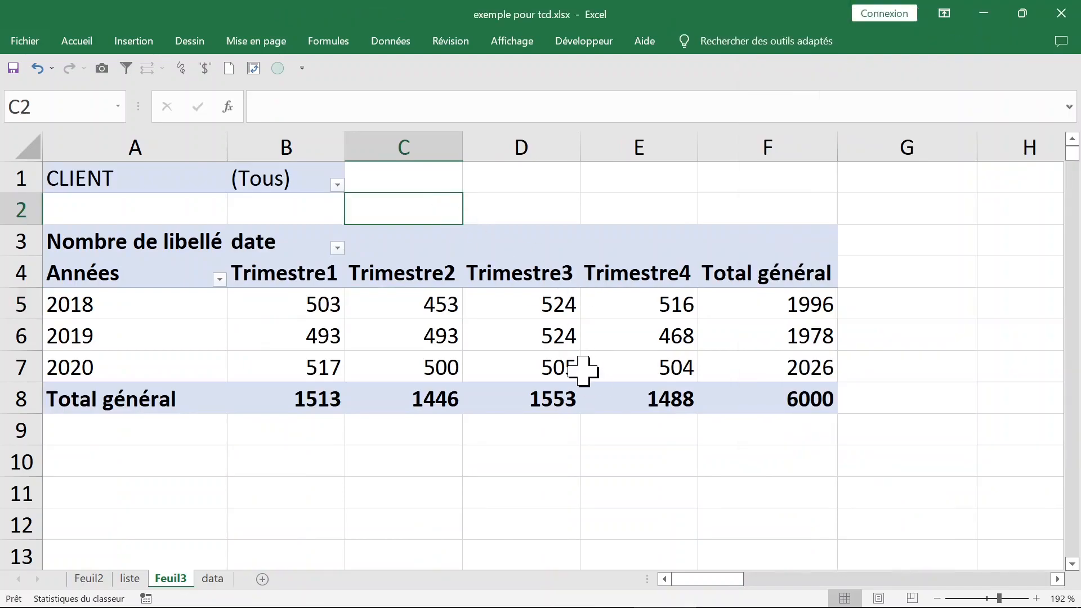
Filter the report on client:2 with the CLIENT report filter
{"action": "left_click", "coordinate": [337, 185]}
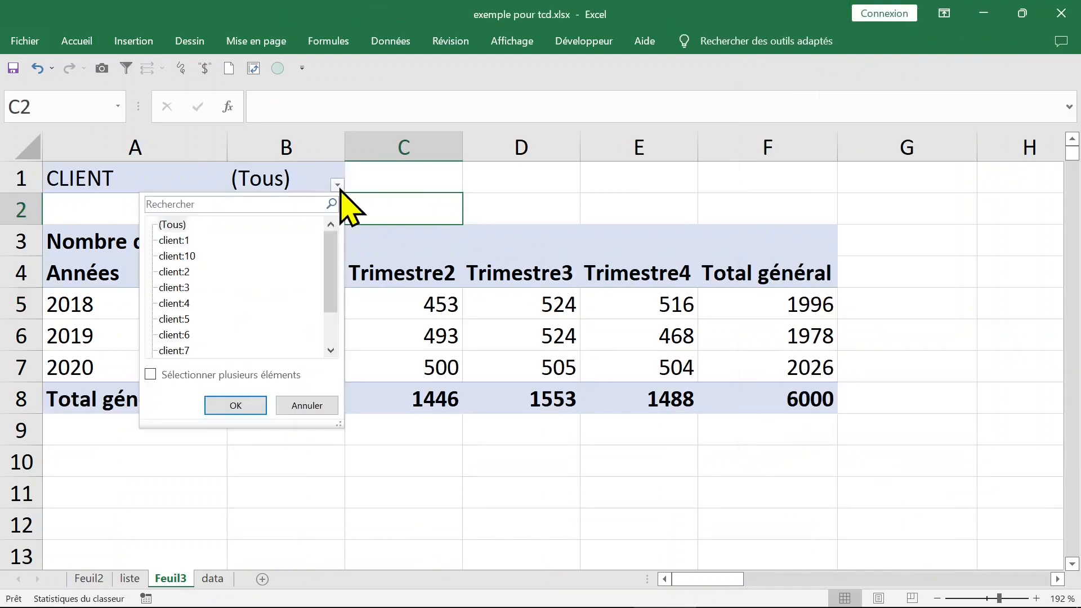
{"action": "left_click", "coordinate": [174, 275]}
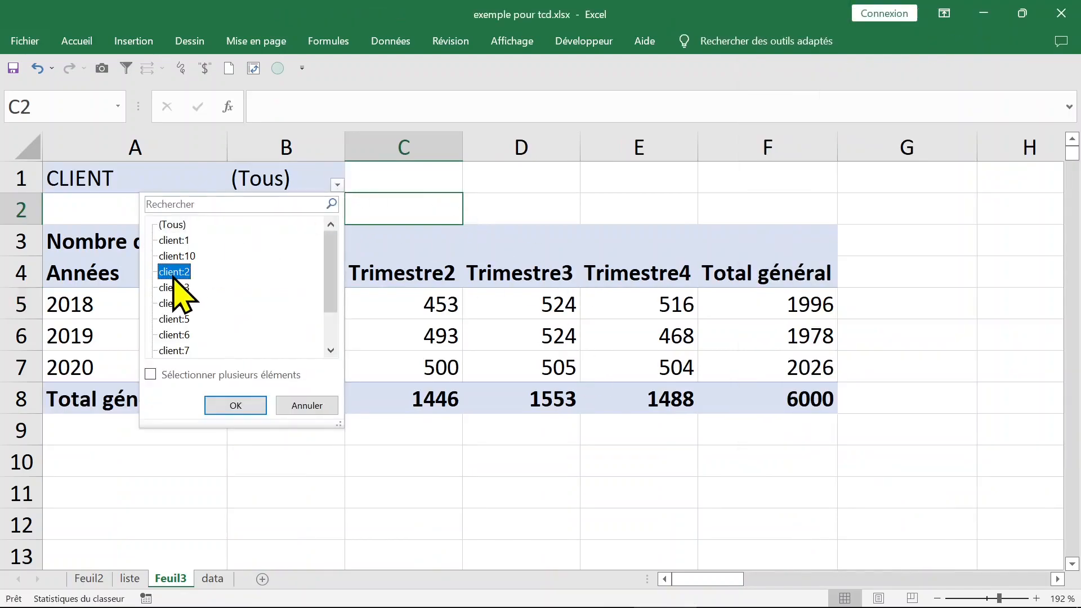
{"action": "left_click", "coordinate": [235, 406]}
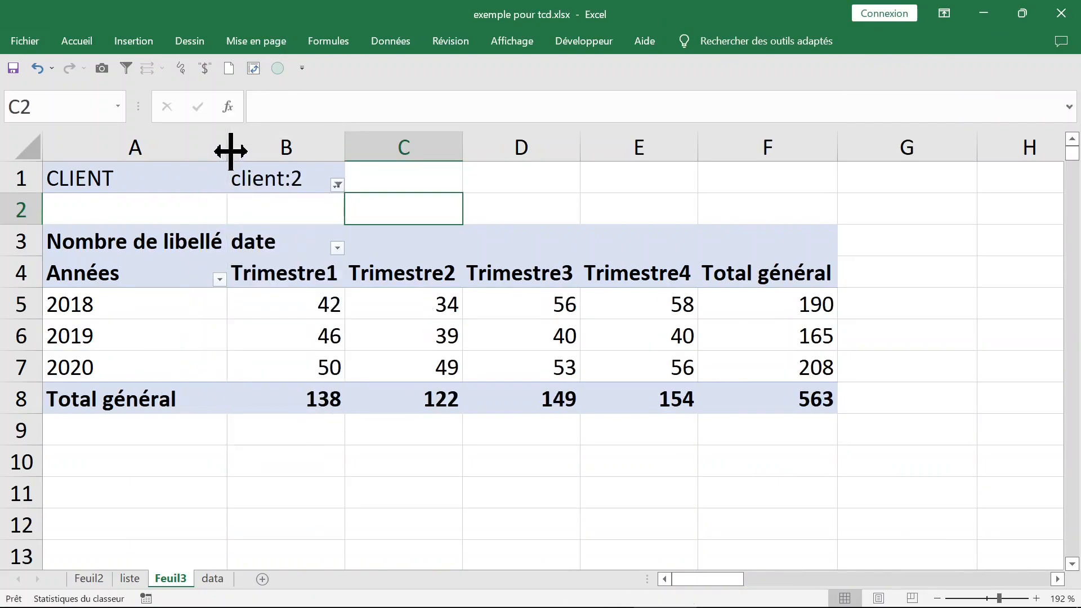
Switch the CLIENT report filter to client:7
{"action": "left_click", "coordinate": [338, 184]}
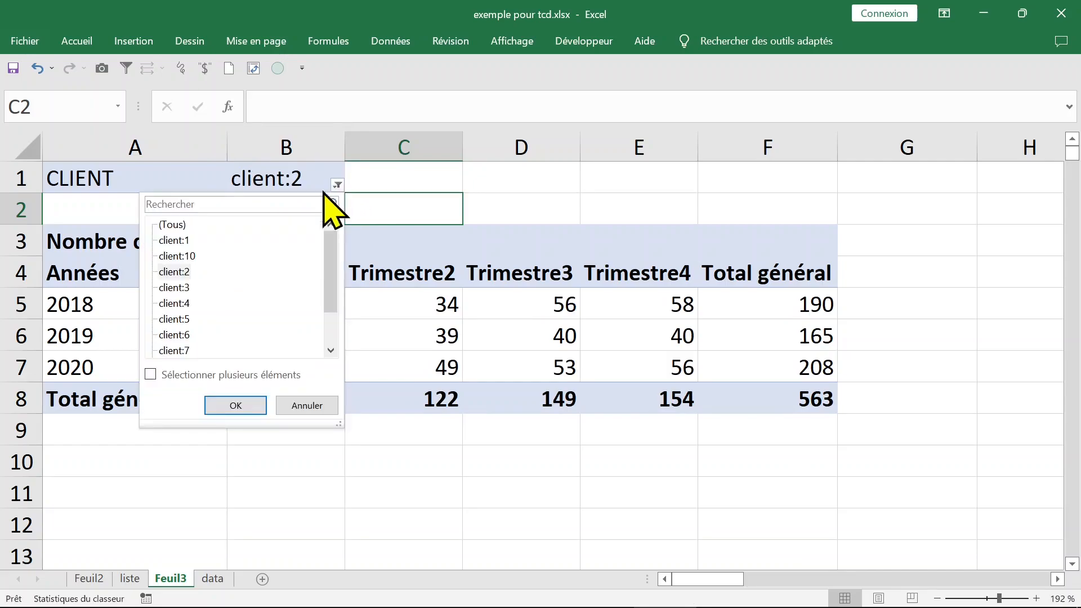
{"action": "left_click", "coordinate": [188, 351]}
{"action": "left_click", "coordinate": [236, 406]}
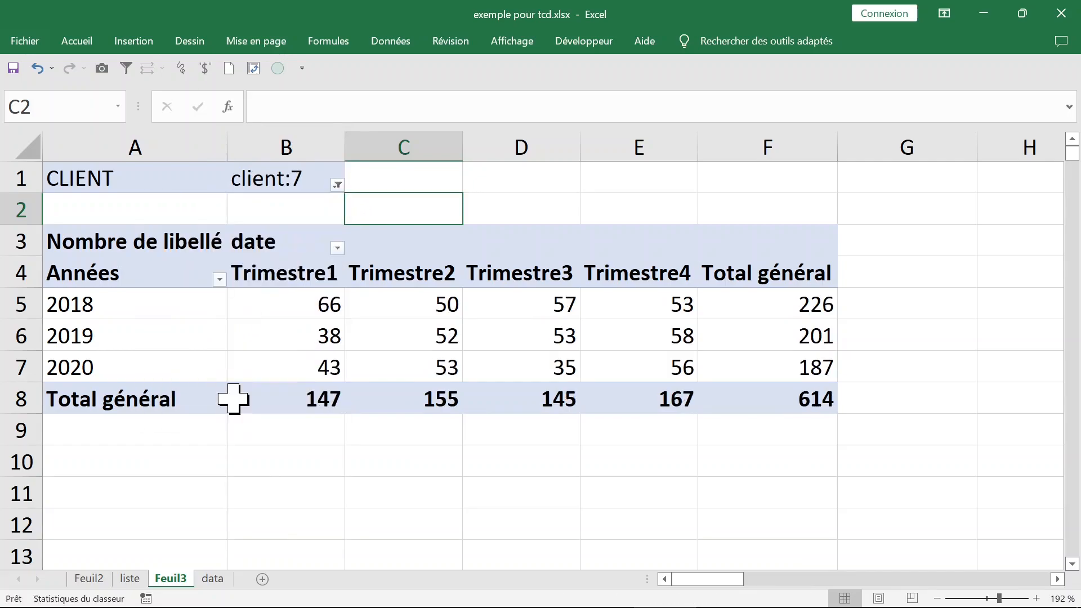
Reset the CLIENT report filter to (Tous)
{"action": "left_click", "coordinate": [338, 184]}
{"action": "left_click", "coordinate": [172, 225]}
{"action": "left_click", "coordinate": [235, 406]}
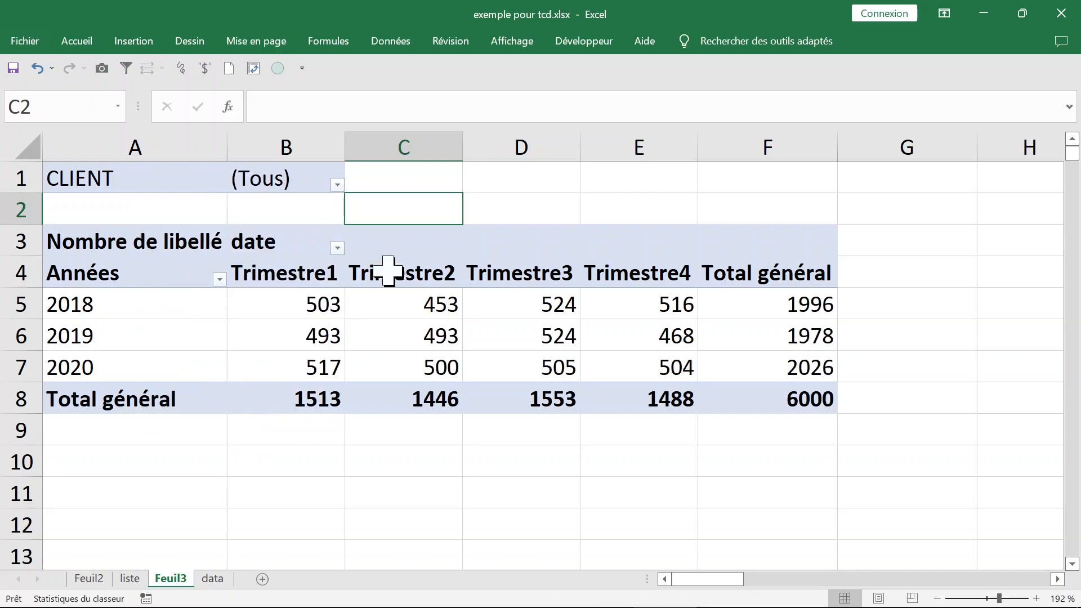
Enable multiple selection in the CLIENT report filter and keep only client:1 and client:7
{"action": "left_click", "coordinate": [338, 185]}
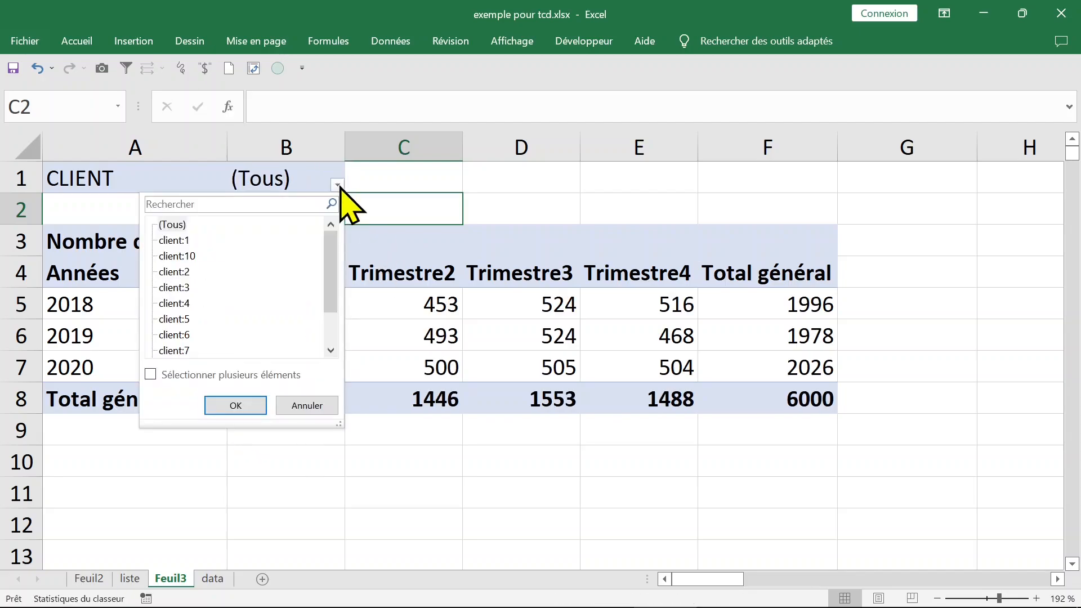
{"action": "left_click", "coordinate": [178, 240]}
{"action": "left_click", "coordinate": [183, 351]}
{"action": "scroll", "coordinate": [188, 270], "scroll_direction": "down", "scroll_amount": 1}
{"action": "left_click", "coordinate": [178, 241]}
{"action": "left_click", "coordinate": [174, 225]}
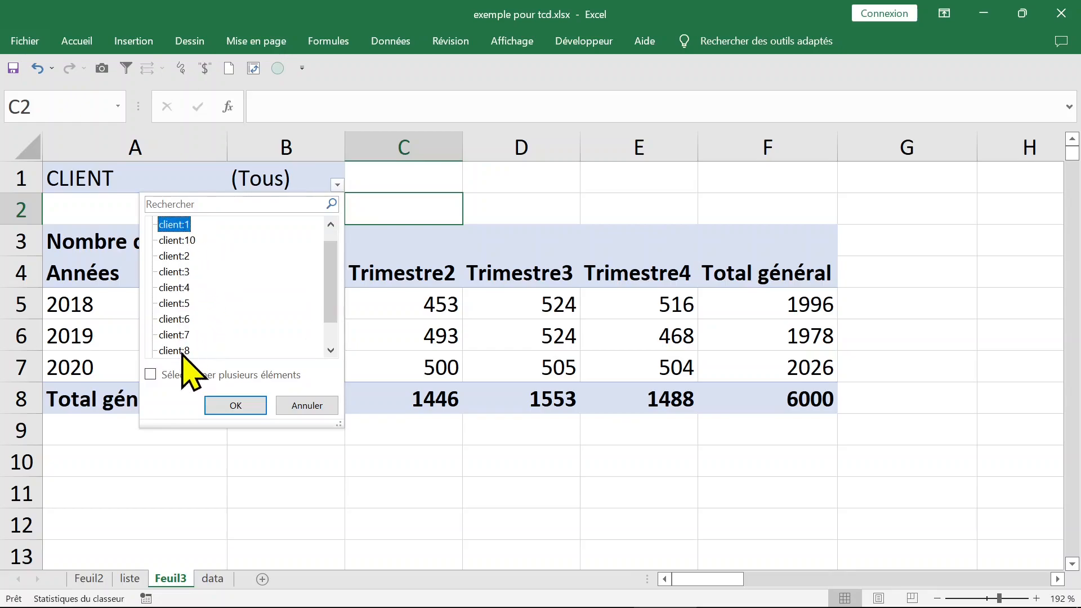
{"action": "left_click", "coordinate": [178, 336]}
{"action": "left_click", "coordinate": [180, 225]}
{"action": "left_click", "coordinate": [174, 375]}
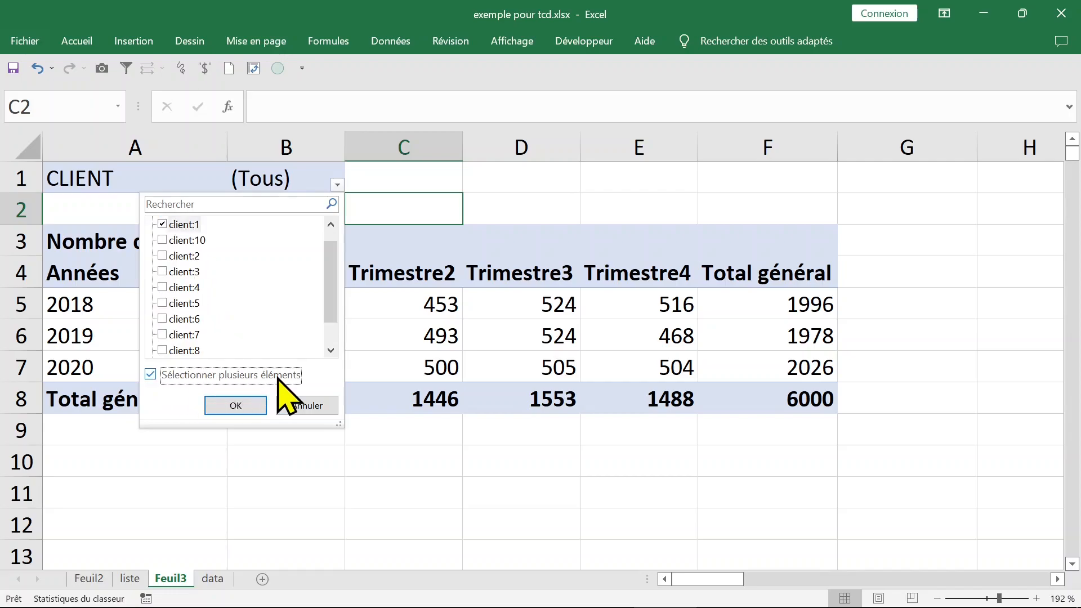
{"action": "left_click", "coordinate": [179, 335]}
{"action": "left_click", "coordinate": [162, 334]}
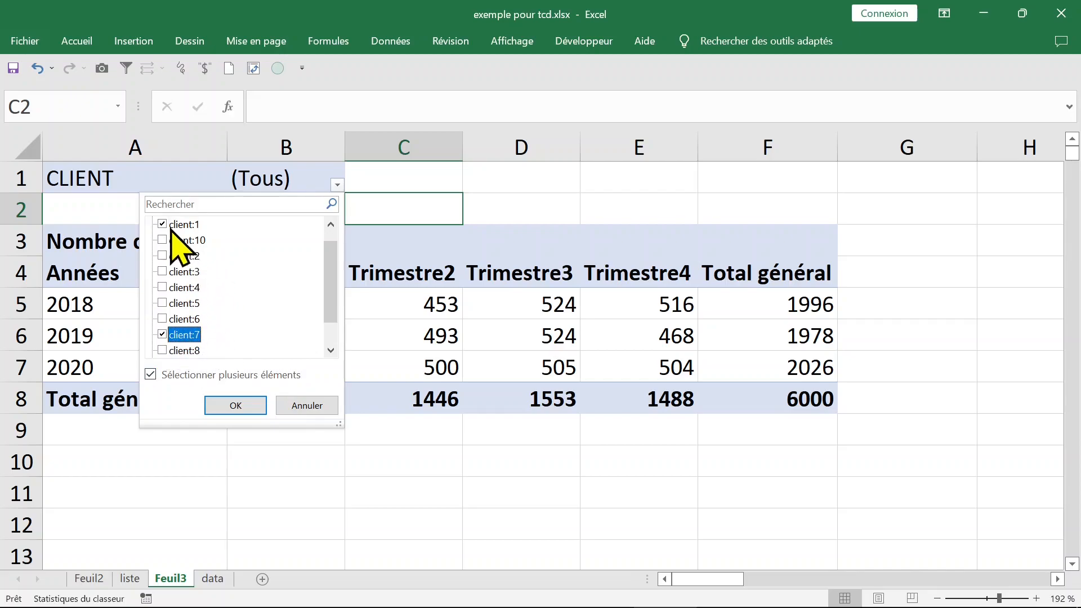
{"action": "left_click", "coordinate": [233, 406]}
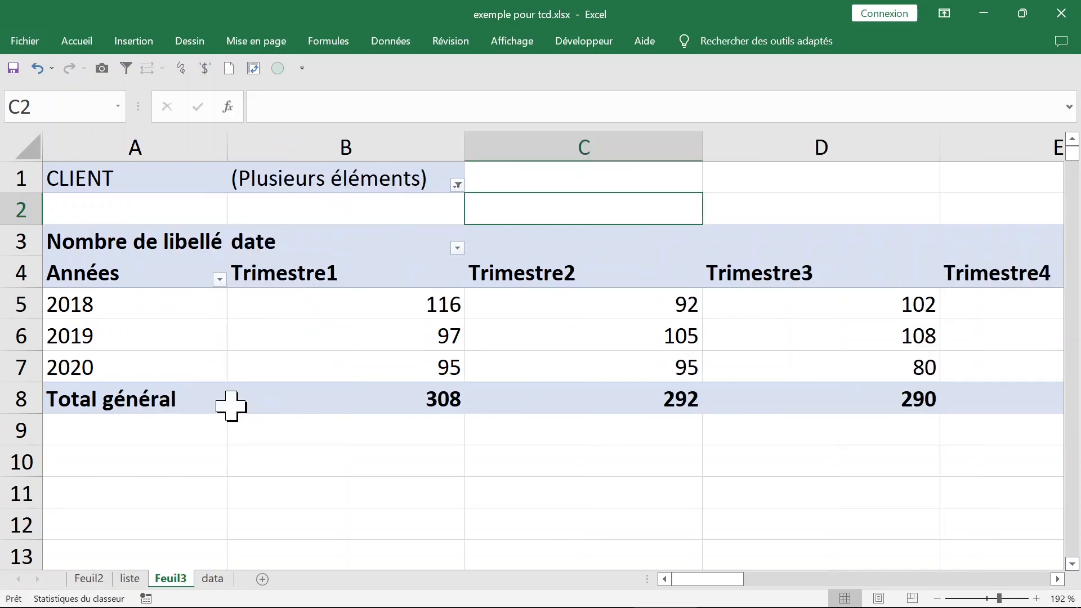
Turn off multiple selection in the CLIENT report filter and set it back to (Tous)
{"action": "left_click", "coordinate": [458, 185]}
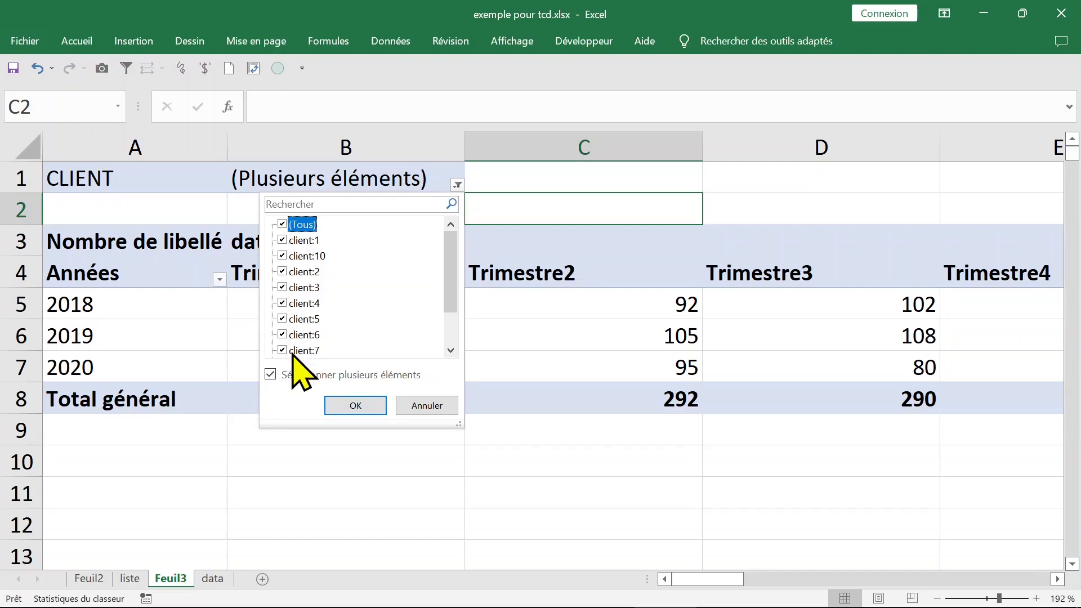
{"action": "left_click", "coordinate": [270, 374]}
{"action": "left_click", "coordinate": [291, 224]}
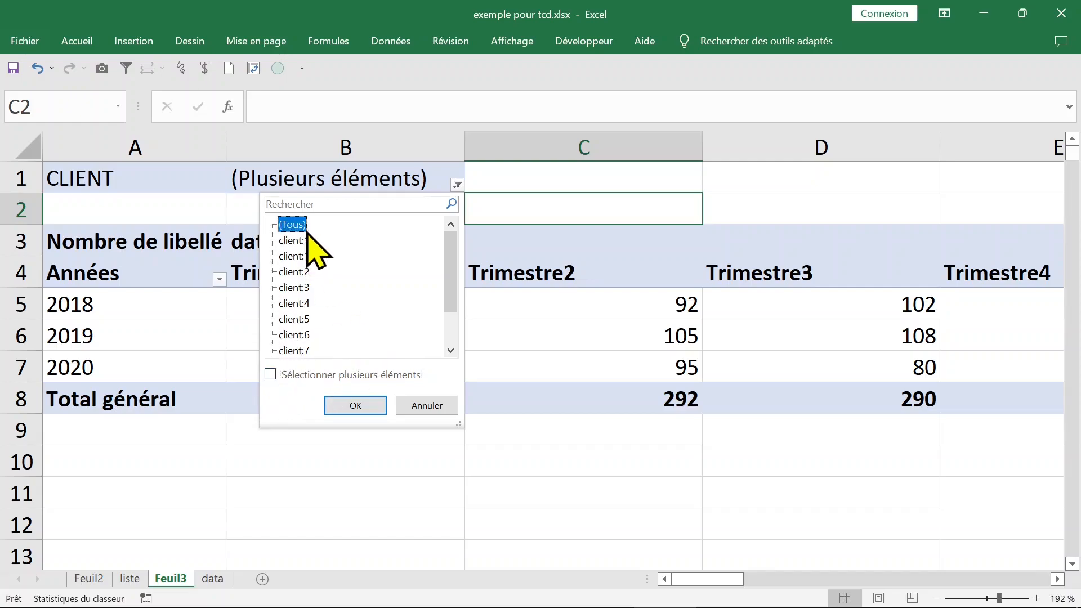
{"action": "left_click", "coordinate": [358, 405]}
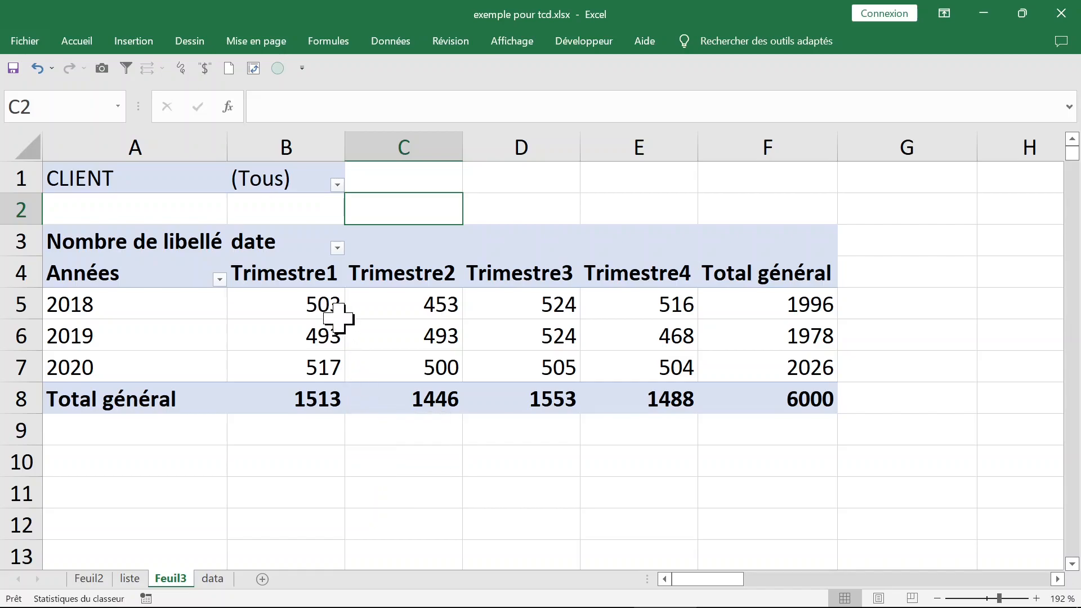
Regroup the pivot table dates by Mois and Années, leaving out Trimestres
{"action": "left_click", "coordinate": [193, 310]}
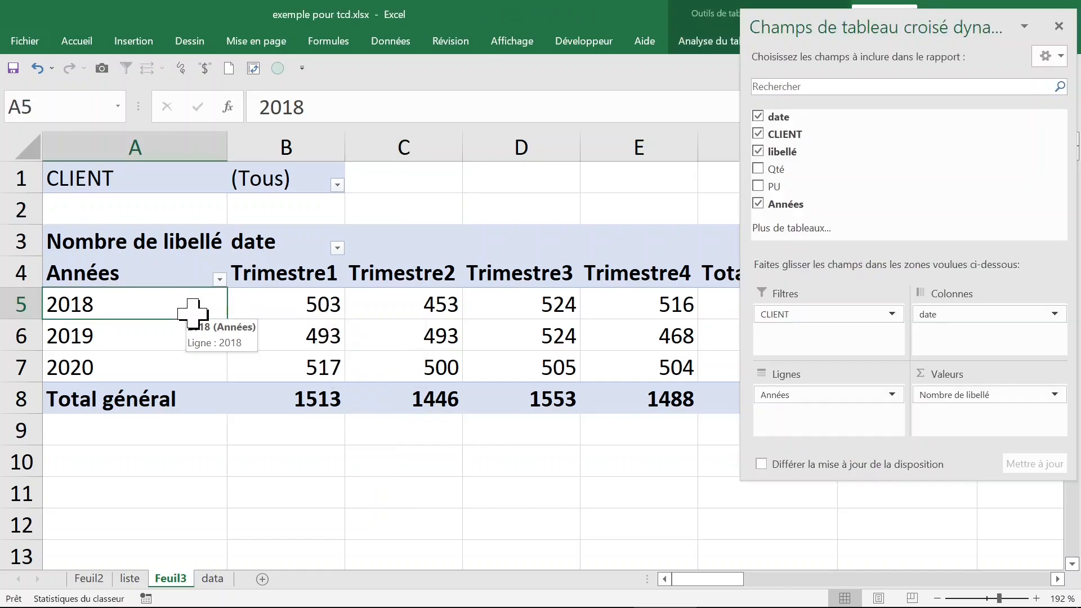
{"action": "left_click", "coordinate": [332, 307]}
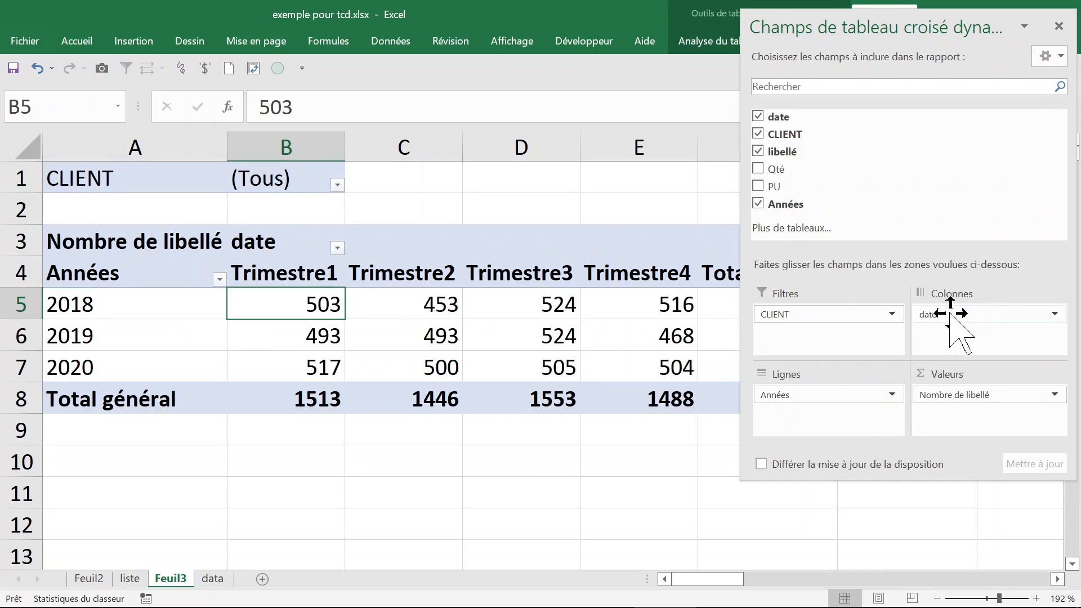
{"action": "left_click", "coordinate": [817, 397]}
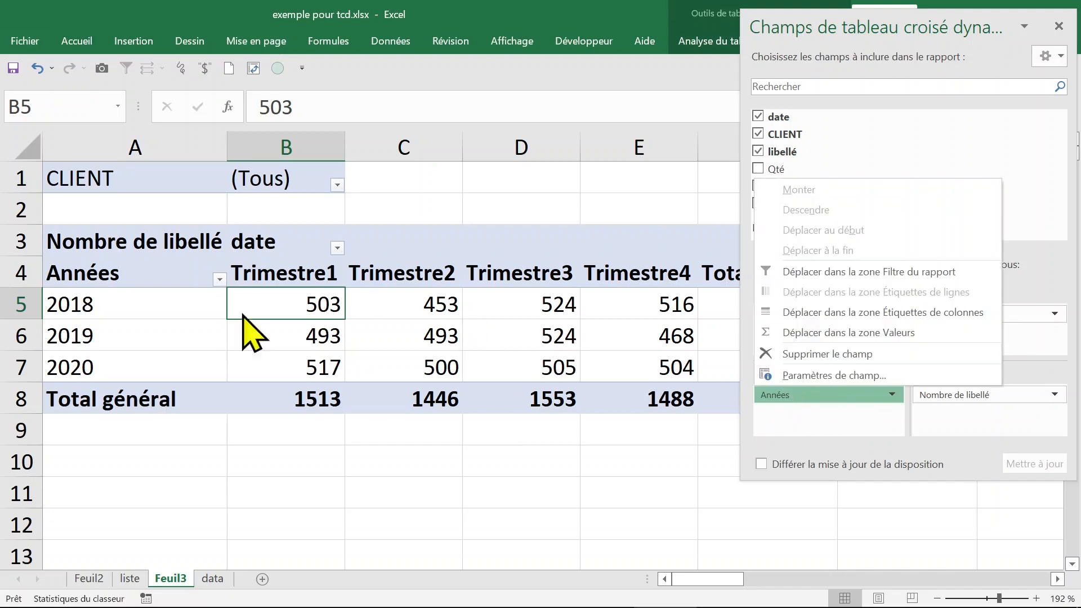
{"action": "left_click", "coordinate": [148, 308]}
{"action": "right_click", "coordinate": [136, 308]}
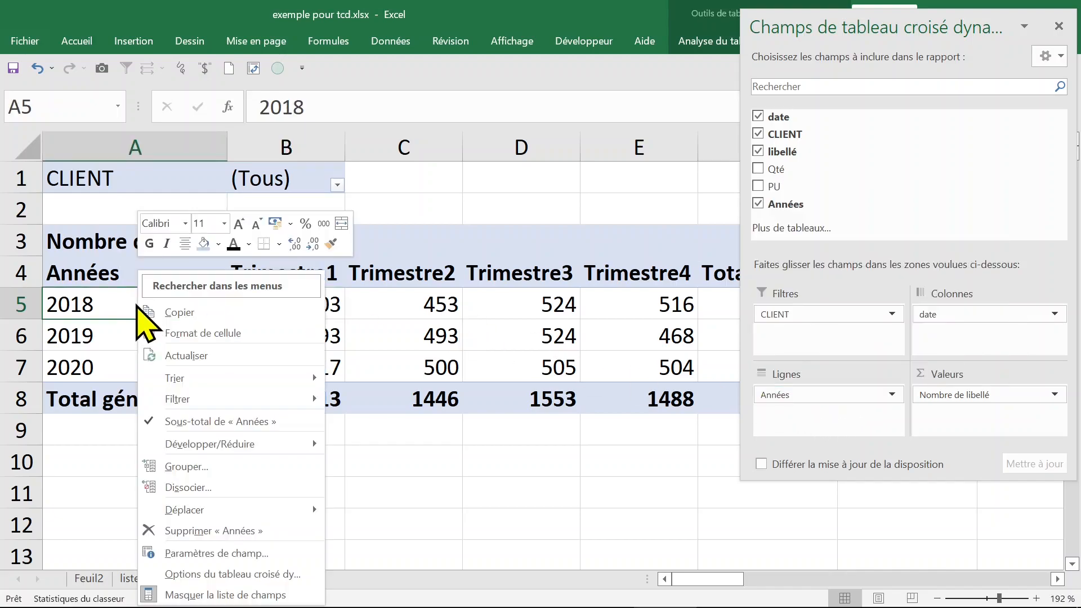
{"action": "left_click", "coordinate": [216, 467]}
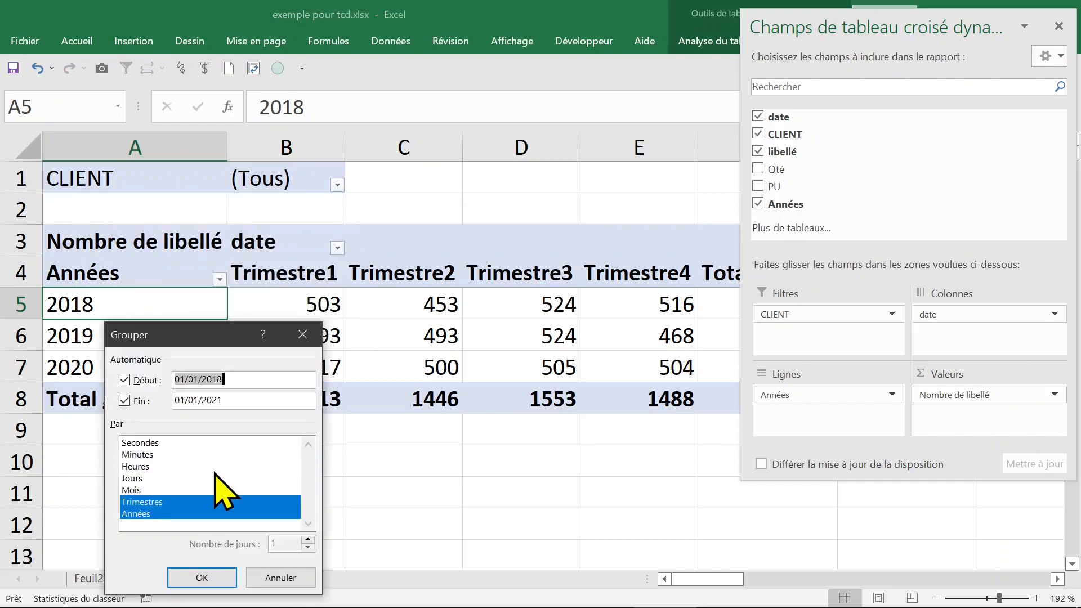
{"action": "left_click", "coordinate": [145, 491]}
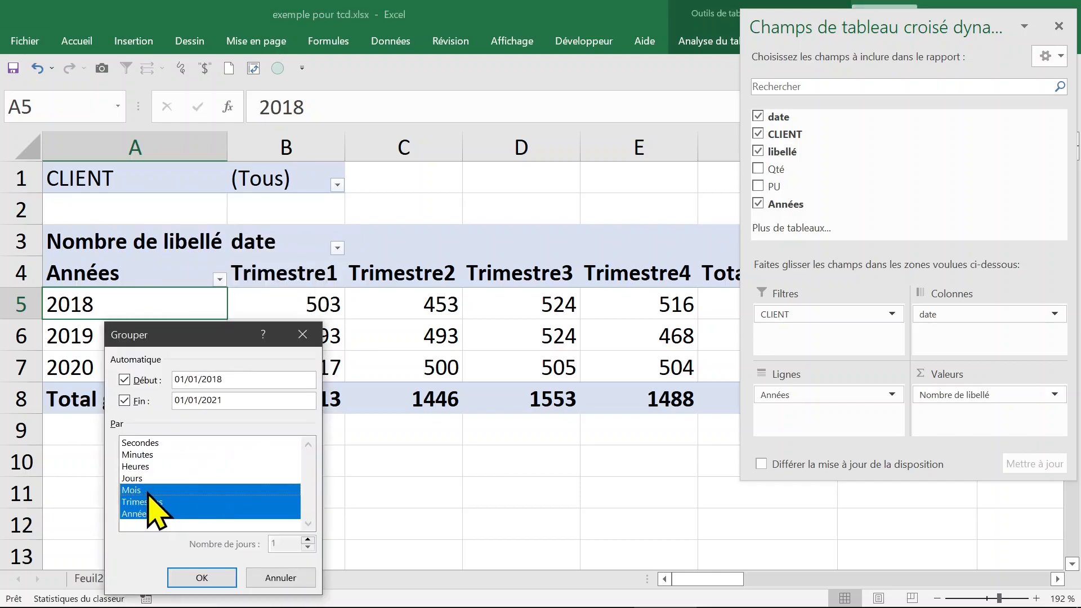
{"action": "left_click", "coordinate": [179, 502]}
{"action": "left_click", "coordinate": [205, 576]}
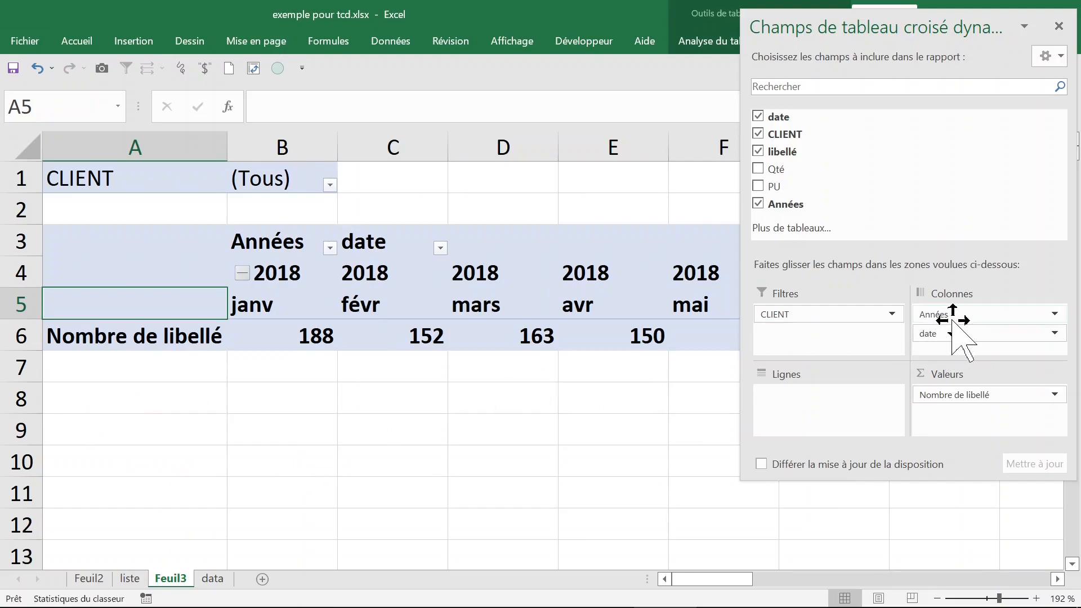
Move the date field from the columns to the rows and close the field list
{"action": "left_click_drag", "start_coordinate": [952, 334], "coordinate": [798, 397]}
{"action": "left_click", "coordinate": [497, 378]}
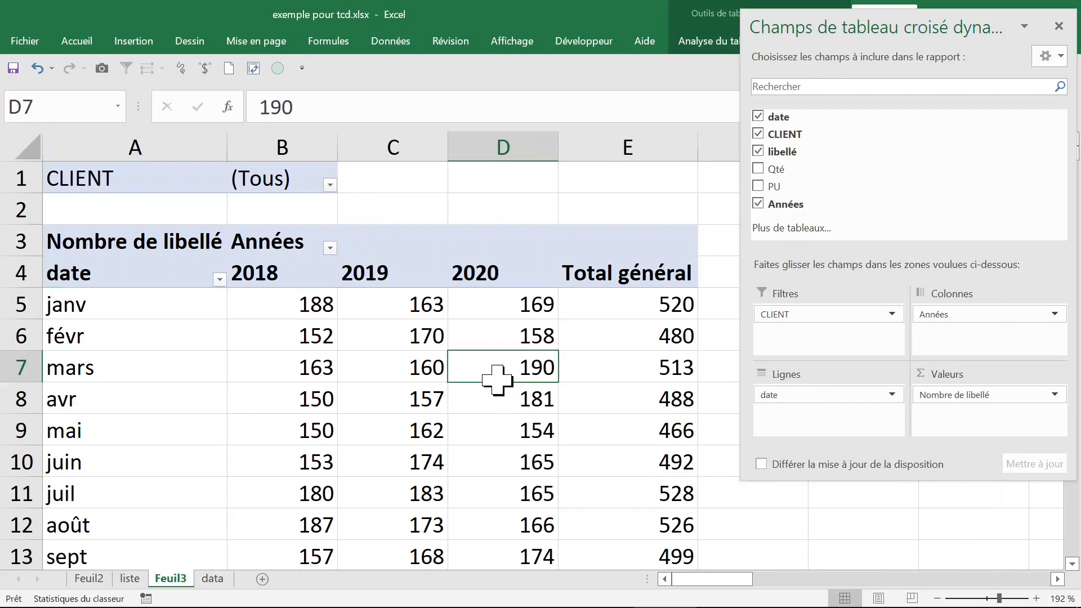
{"action": "left_click", "coordinate": [1059, 26]}
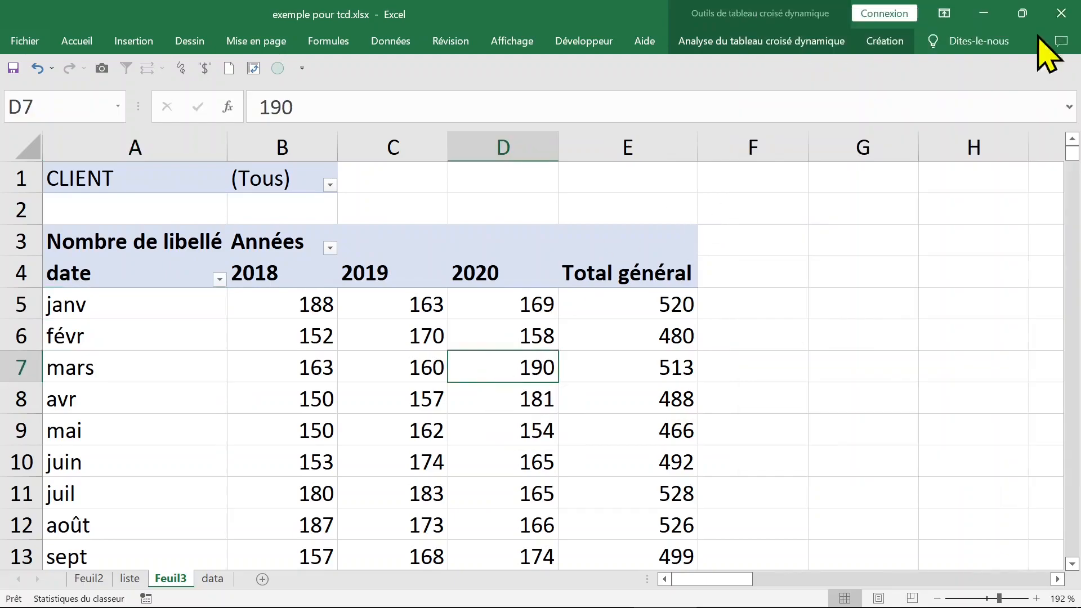
Examine the monthly libellé counts for each year, from janv down to the grand total row
{"action": "left_click", "coordinate": [26, 304]}
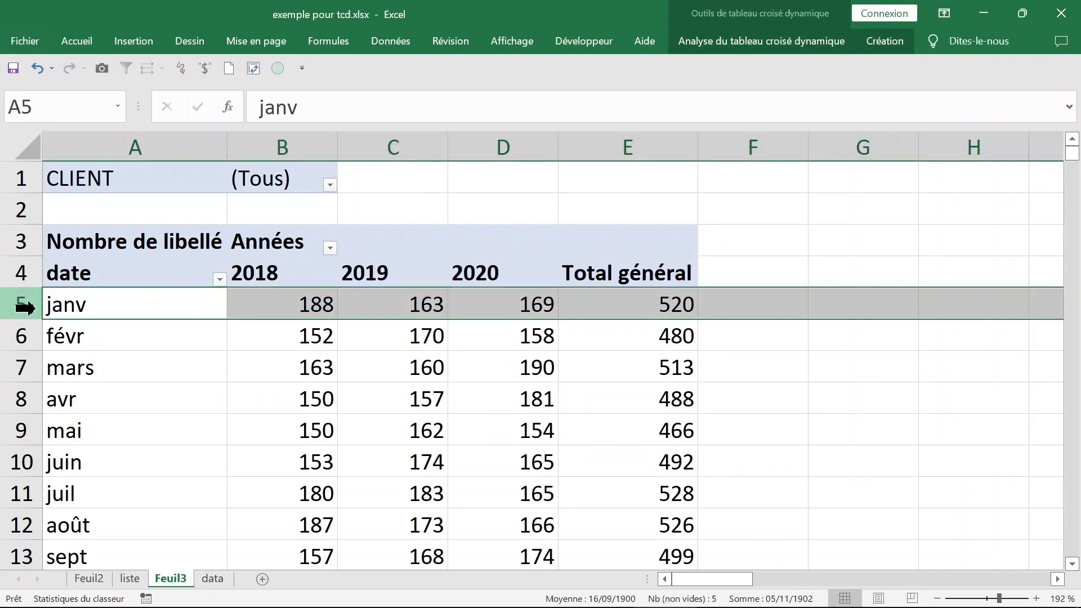
{"action": "left_click", "coordinate": [245, 391]}
{"action": "left_click", "coordinate": [162, 416]}
{"action": "left_click", "coordinate": [166, 471]}
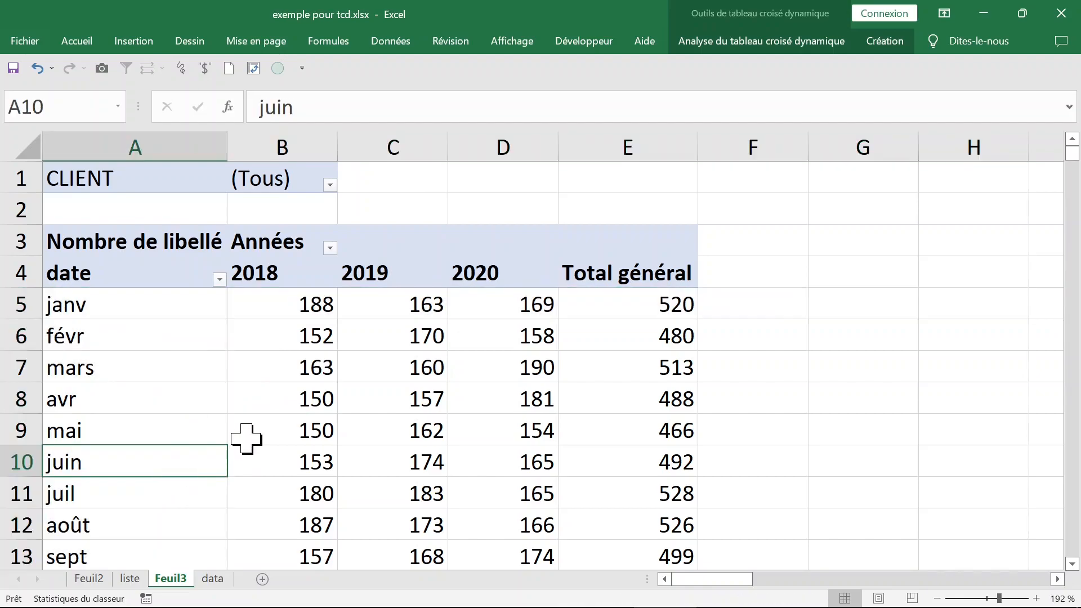
{"action": "scroll", "coordinate": [247, 438], "scroll_direction": "down", "scroll_amount": 5}
{"action": "scroll", "coordinate": [247, 438], "scroll_direction": "up", "scroll_amount": 3}
{"action": "scroll", "coordinate": [383, 424], "scroll_direction": "up", "scroll_amount": 2}
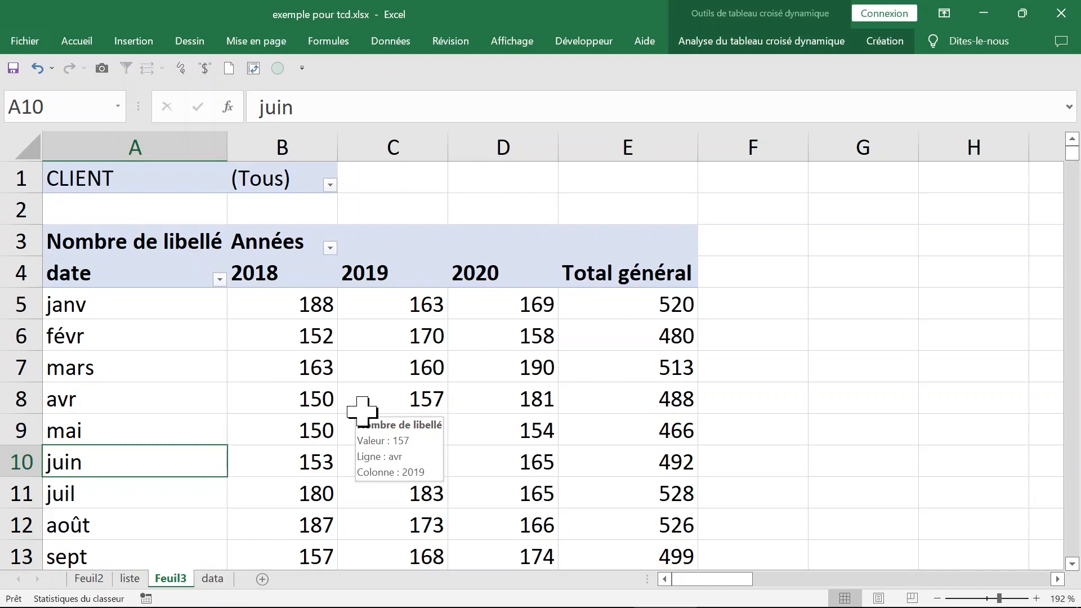
{"action": "scroll", "coordinate": [362, 411], "scroll_direction": "down", "scroll_amount": 1}
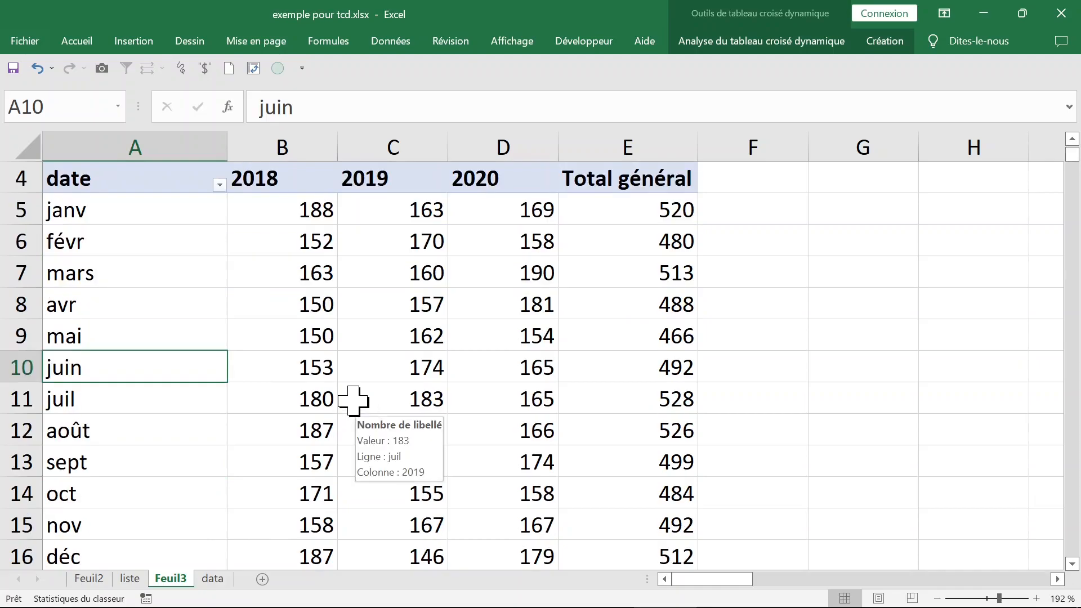
{"action": "scroll", "coordinate": [354, 401], "scroll_direction": "down", "scroll_amount": 1}
Extract the source records behind the 2020 grand total to a new sheet and check their date column
{"action": "left_click", "coordinate": [523, 490]}
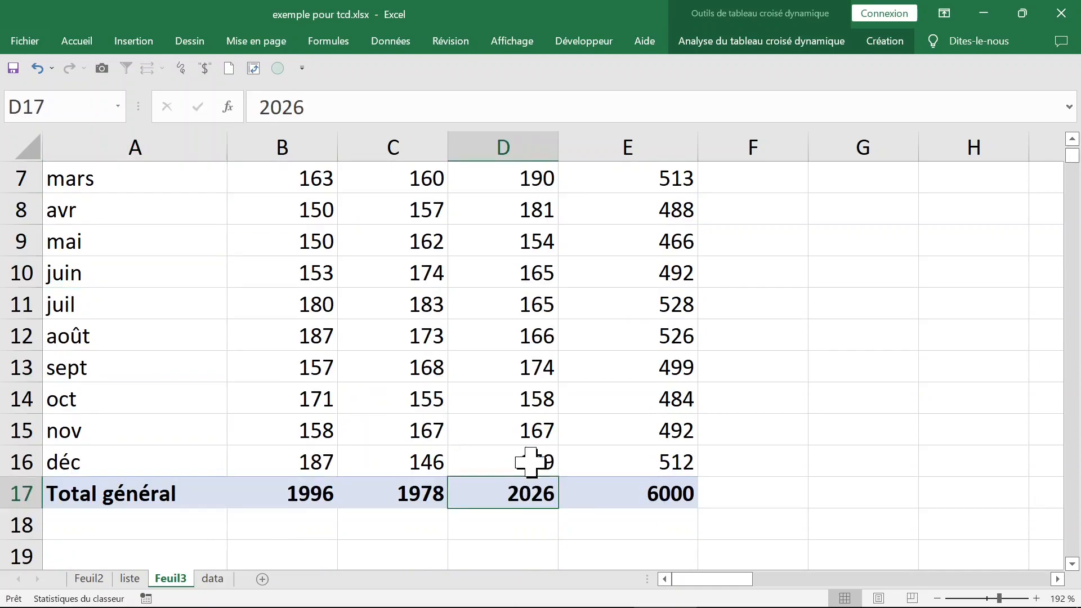
{"action": "scroll", "coordinate": [523, 358], "scroll_direction": "down", "scroll_amount": 2}
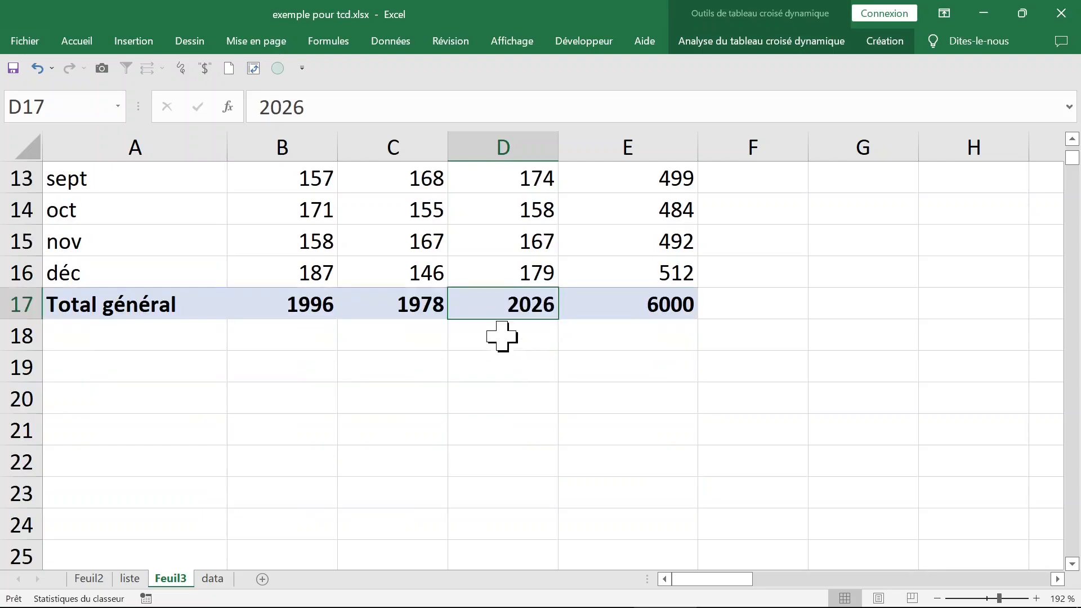
{"action": "double_click", "coordinate": [495, 306]}
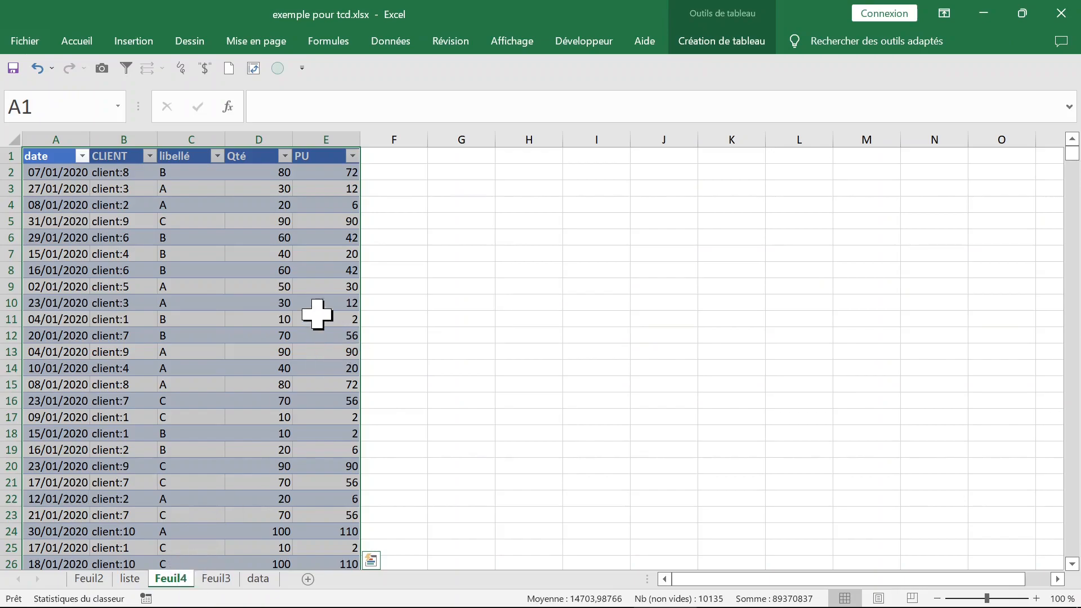
{"action": "left_click", "coordinate": [85, 206]}
{"action": "left_click", "coordinate": [56, 149]}
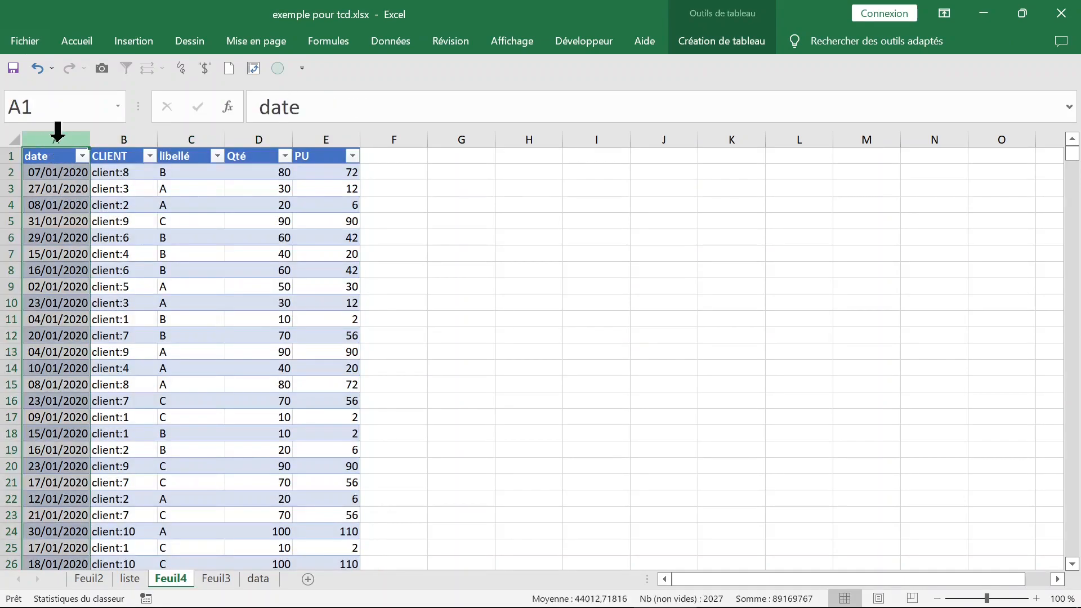
Delete the detail sheet listing the 2020 records and return to the pivot table
{"action": "right_click", "coordinate": [174, 580]}
{"action": "left_click", "coordinate": [257, 394]}
{"action": "left_click", "coordinate": [509, 290]}
{"action": "scroll", "coordinate": [551, 382], "scroll_direction": "up", "scroll_amount": 4}
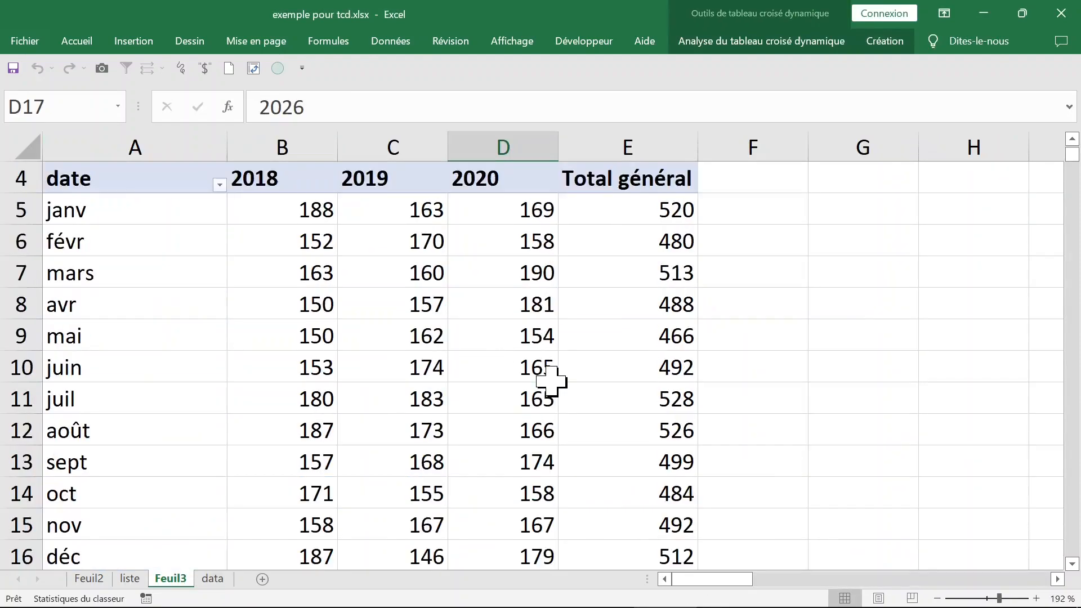
{"action": "left_click", "coordinate": [330, 185]}
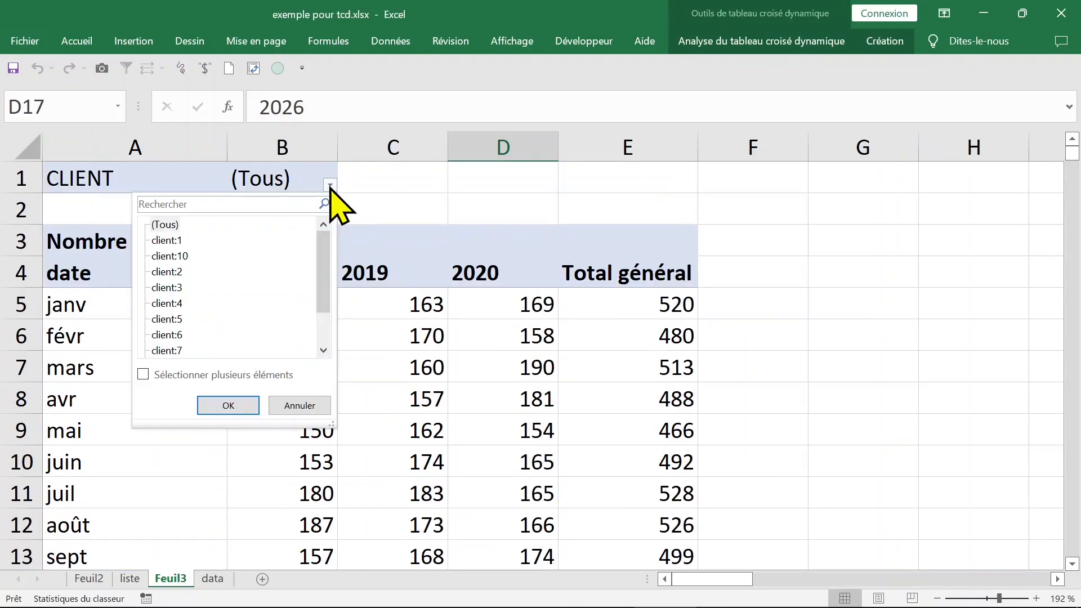
{"action": "left_click", "coordinate": [515, 333]}
{"action": "left_click", "coordinate": [454, 328]}
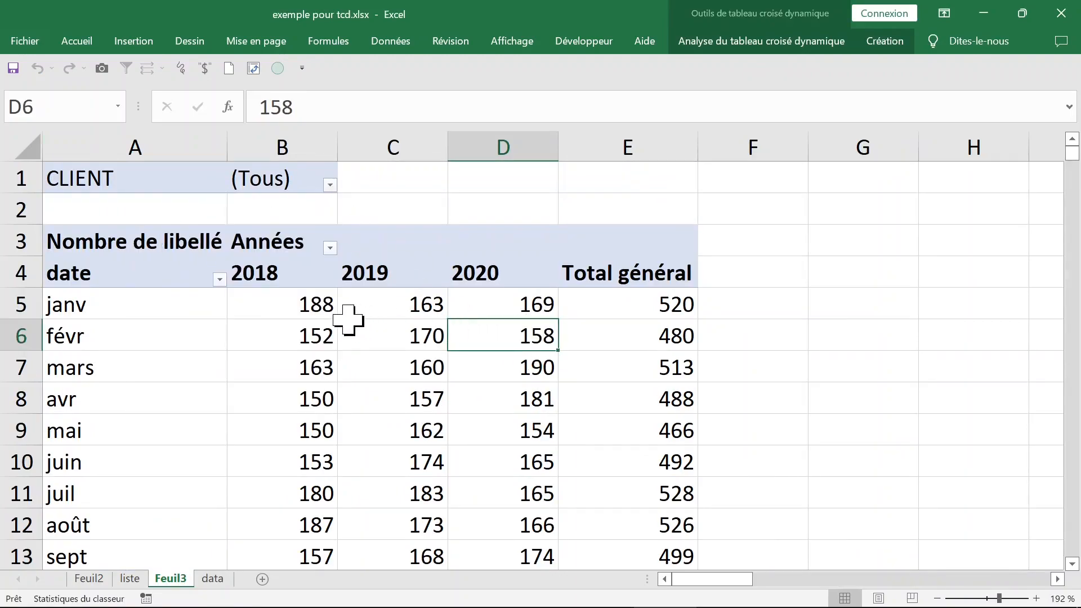
{"action": "left_click", "coordinate": [349, 317]}
{"action": "scroll", "coordinate": [296, 307], "scroll_direction": "down", "scroll_amount": 1}
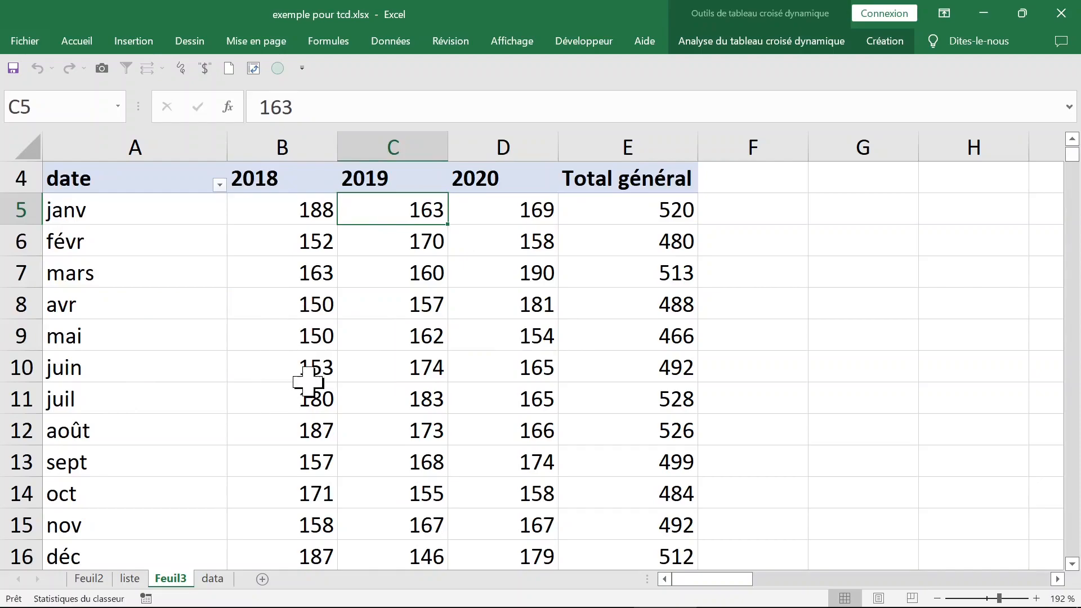
{"action": "left_click", "coordinate": [322, 363]}
{"action": "left_click", "coordinate": [422, 363]}
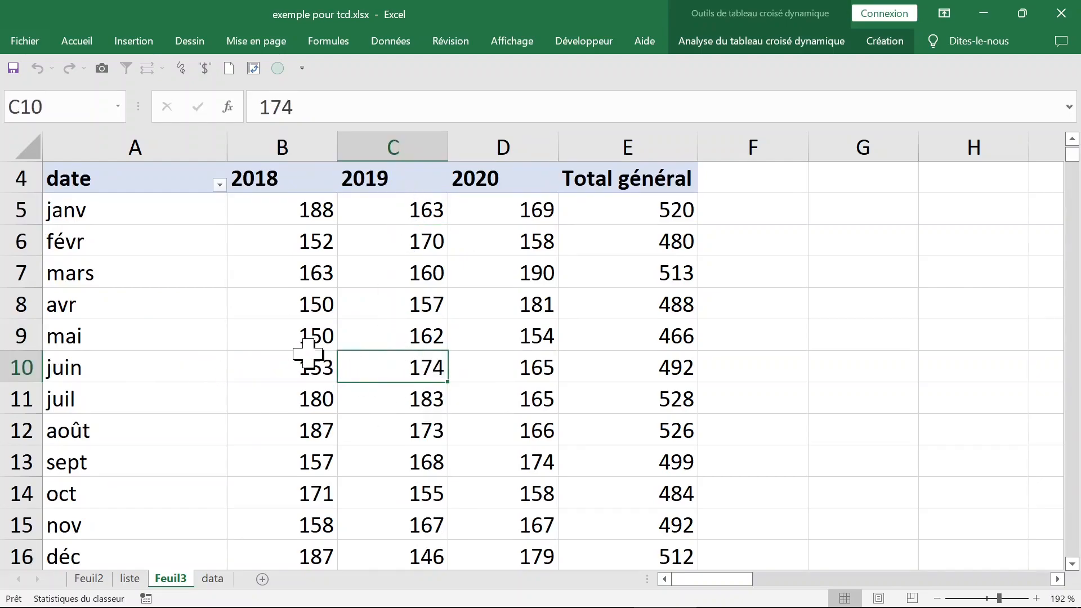
{"action": "right_click", "coordinate": [400, 367]}
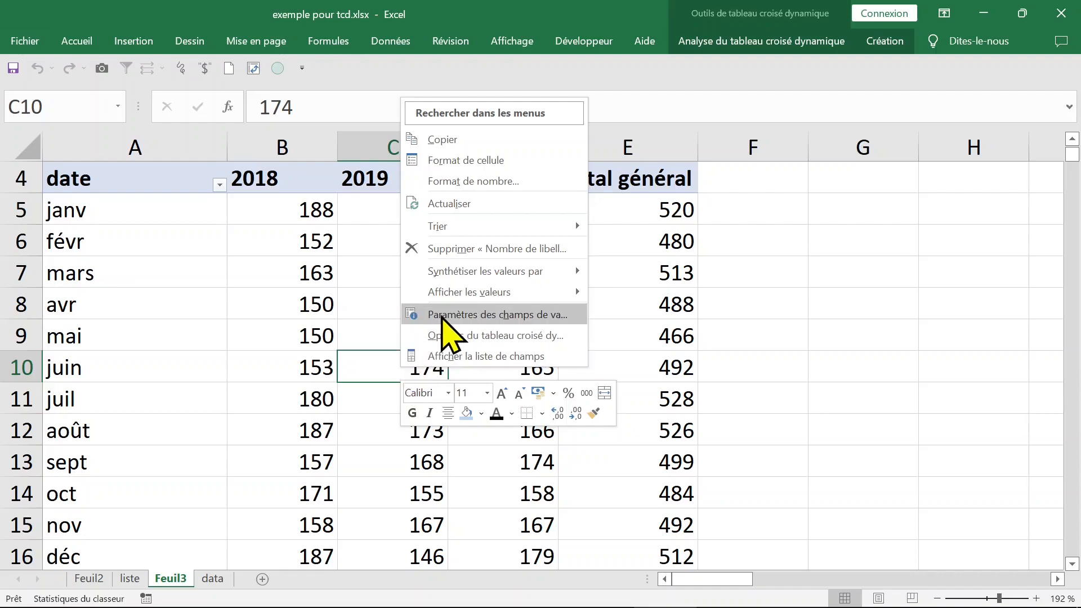
{"action": "mouse_move", "coordinate": [464, 297]}
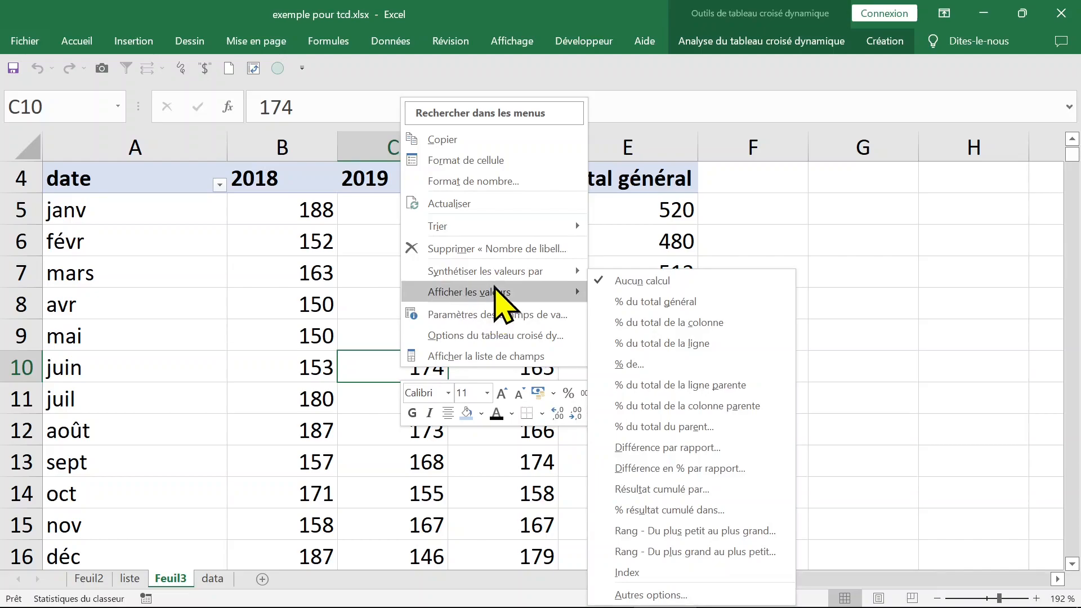
{"action": "mouse_move", "coordinate": [497, 272]}
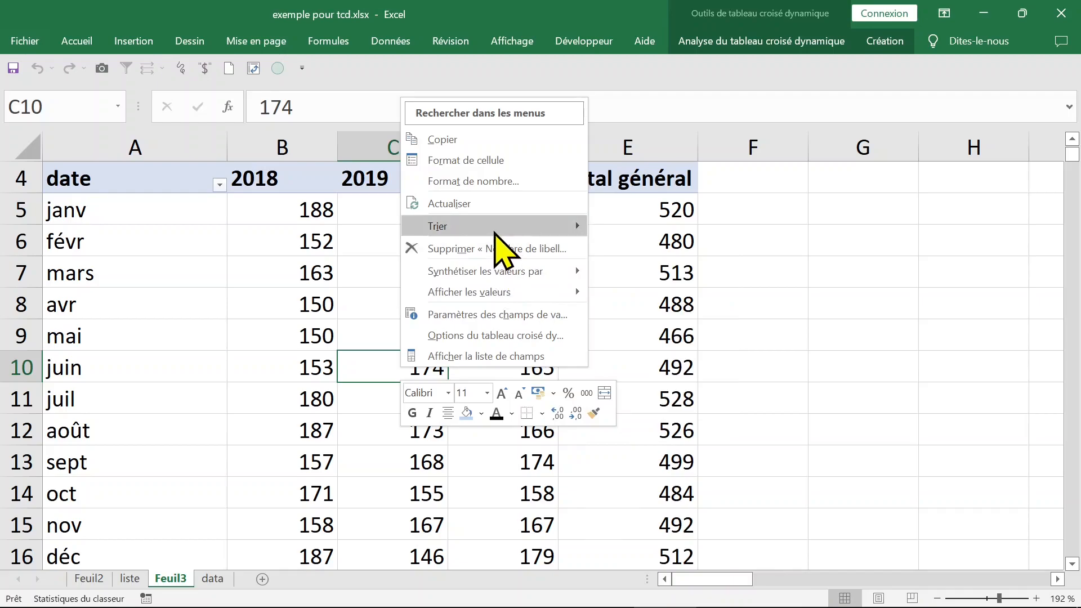
{"action": "mouse_move", "coordinate": [495, 228]}
{"action": "key", "text": "Escape"}
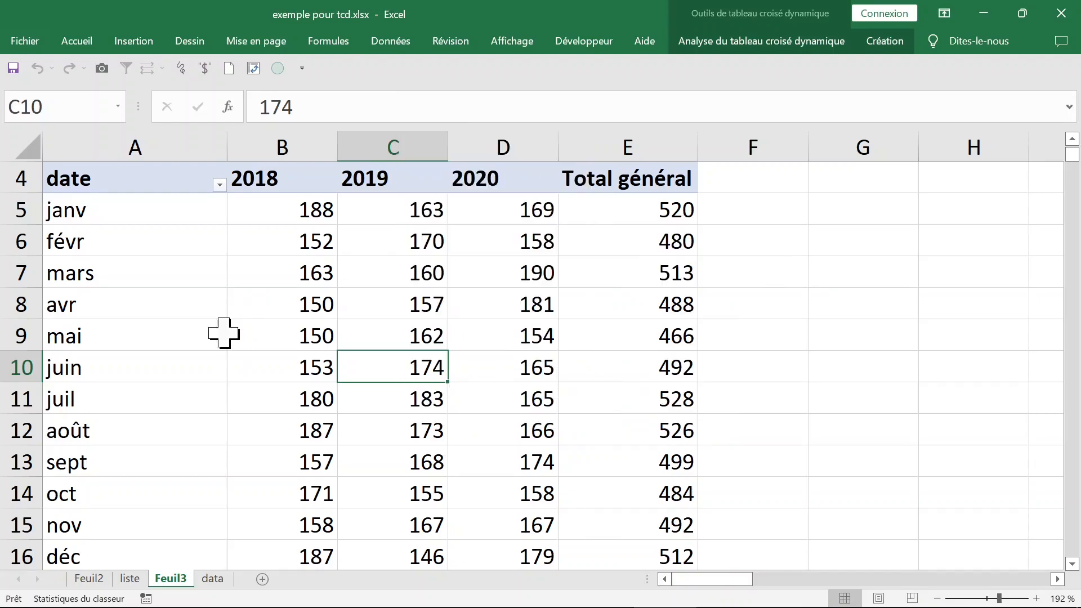
Extract the source records behind the juin 2019 count to a new sheet, then delete that sheet
{"action": "double_click", "coordinate": [399, 372]}
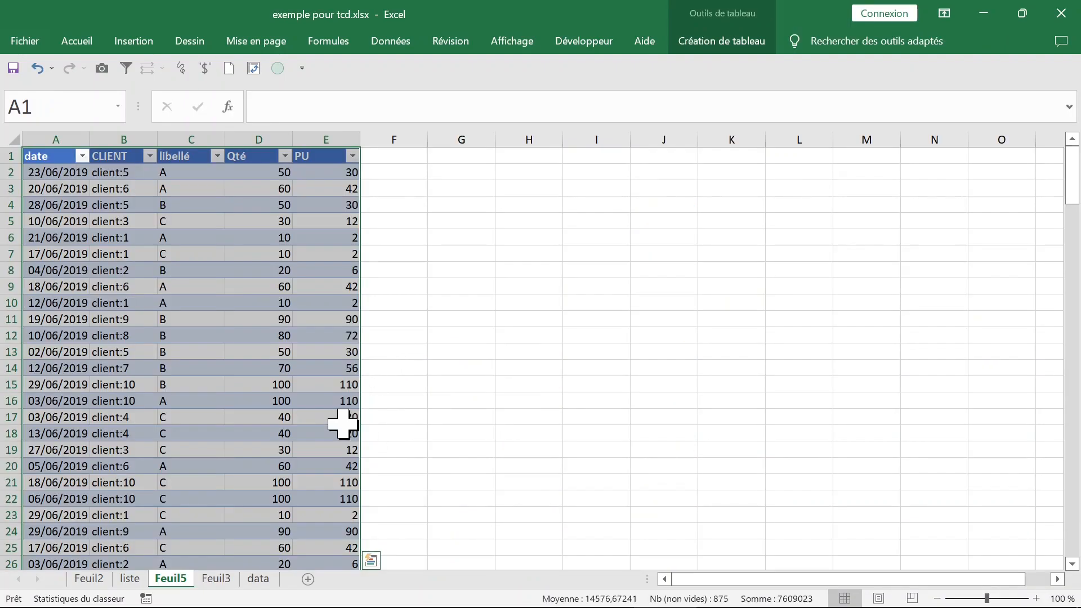
{"action": "right_click", "coordinate": [172, 581]}
{"action": "left_click", "coordinate": [225, 395]}
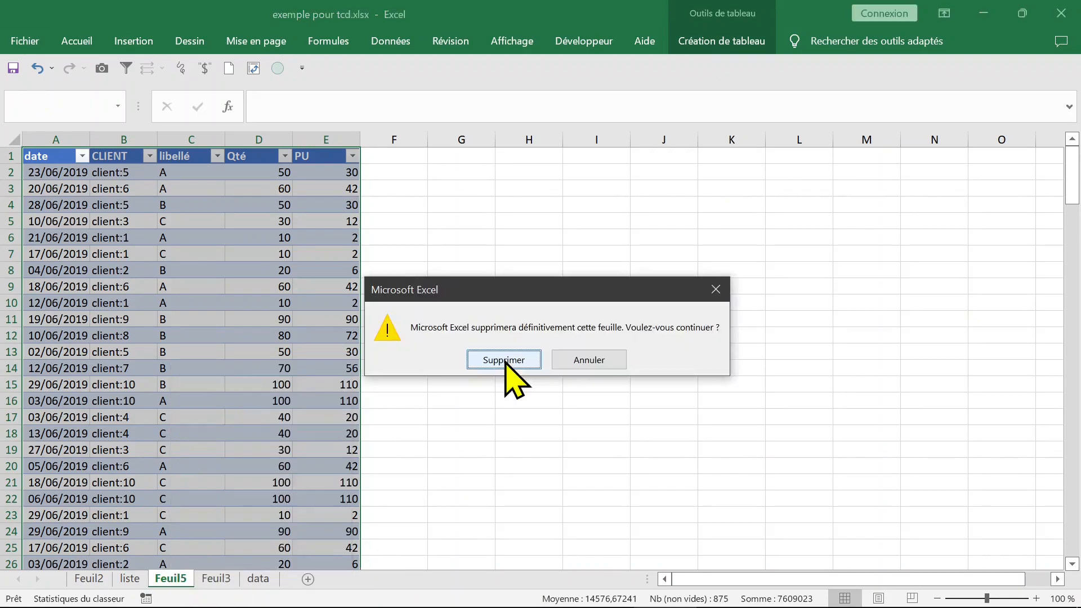
{"action": "left_click", "coordinate": [504, 360]}
{"action": "left_click", "coordinate": [400, 302]}
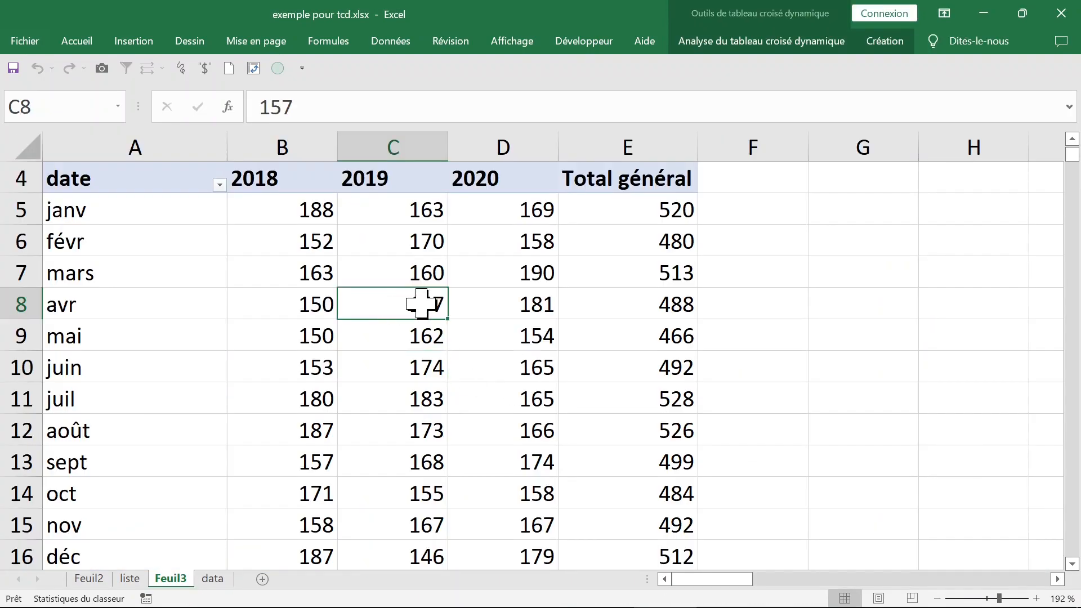